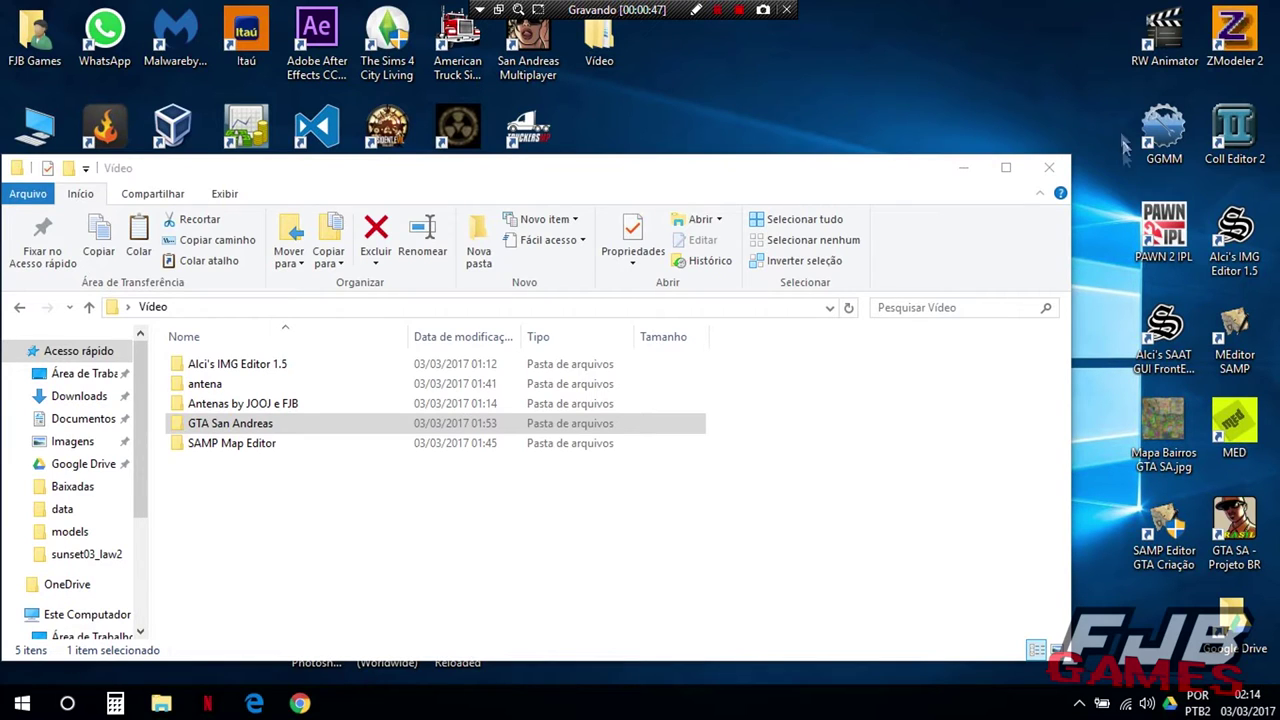
pyautogui.click(189, 517)
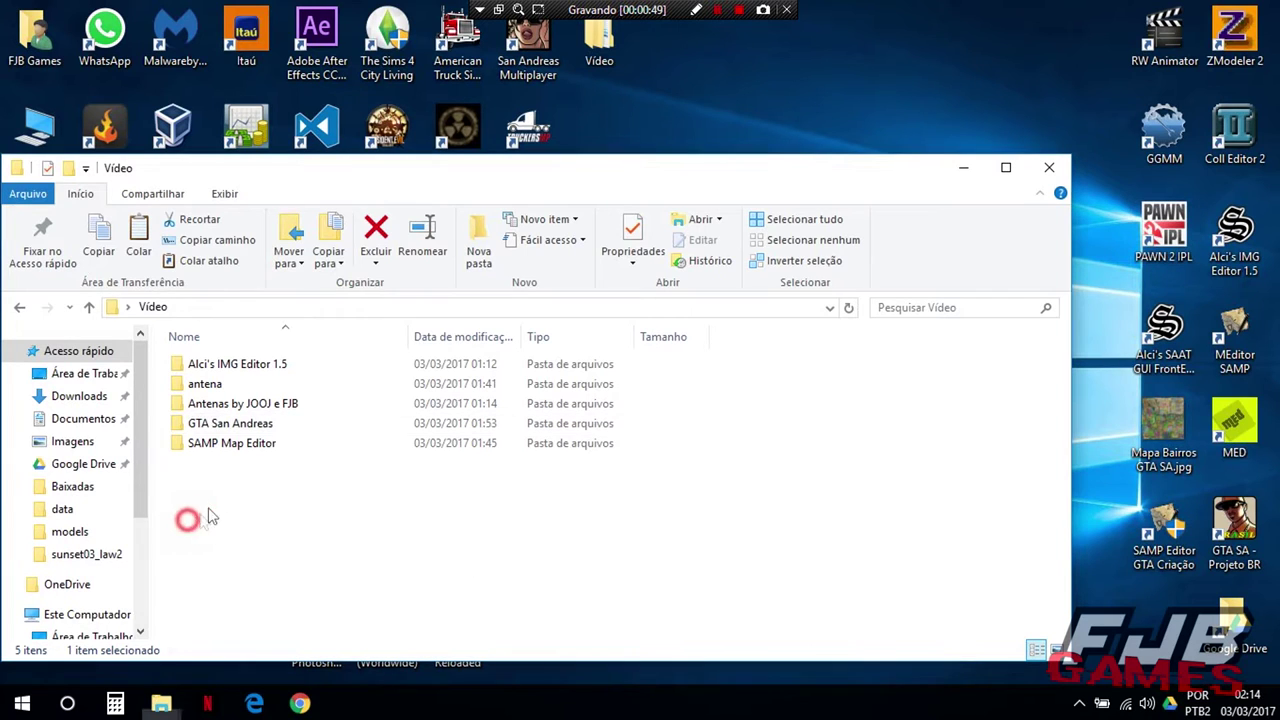
pyautogui.click(205, 443)
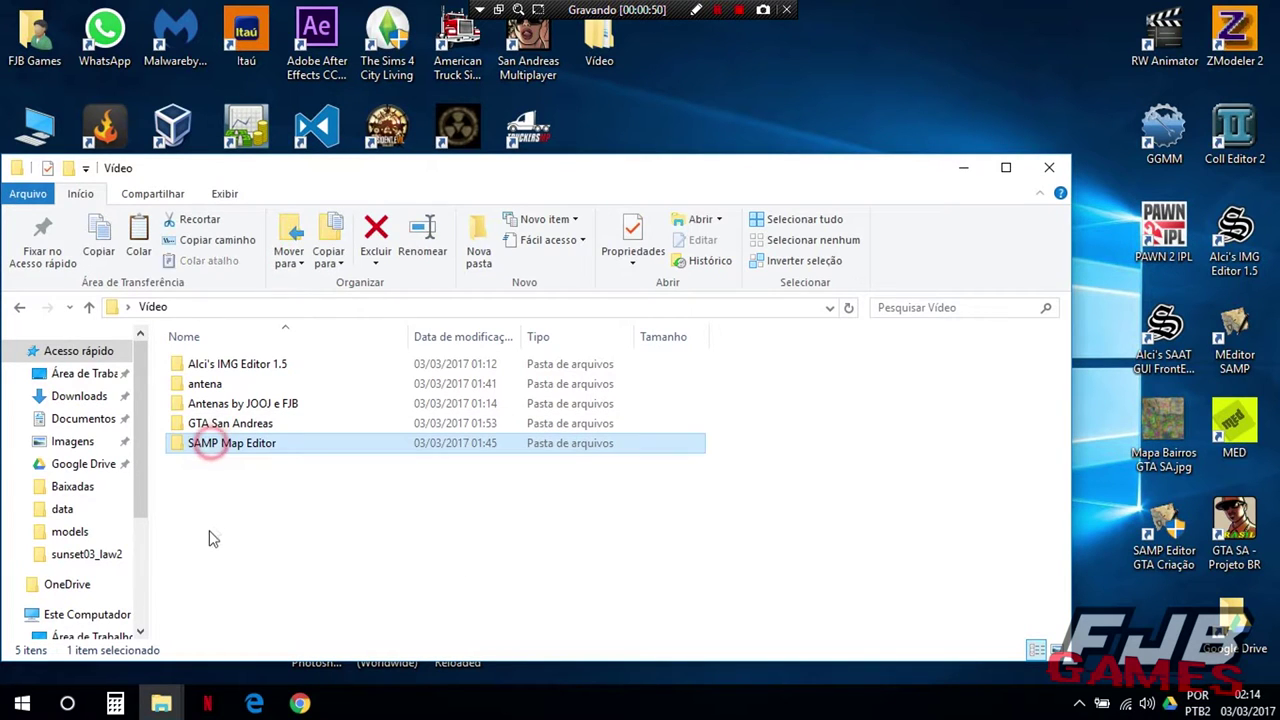
pyautogui.click(232, 423)
pyautogui.click(237, 407)
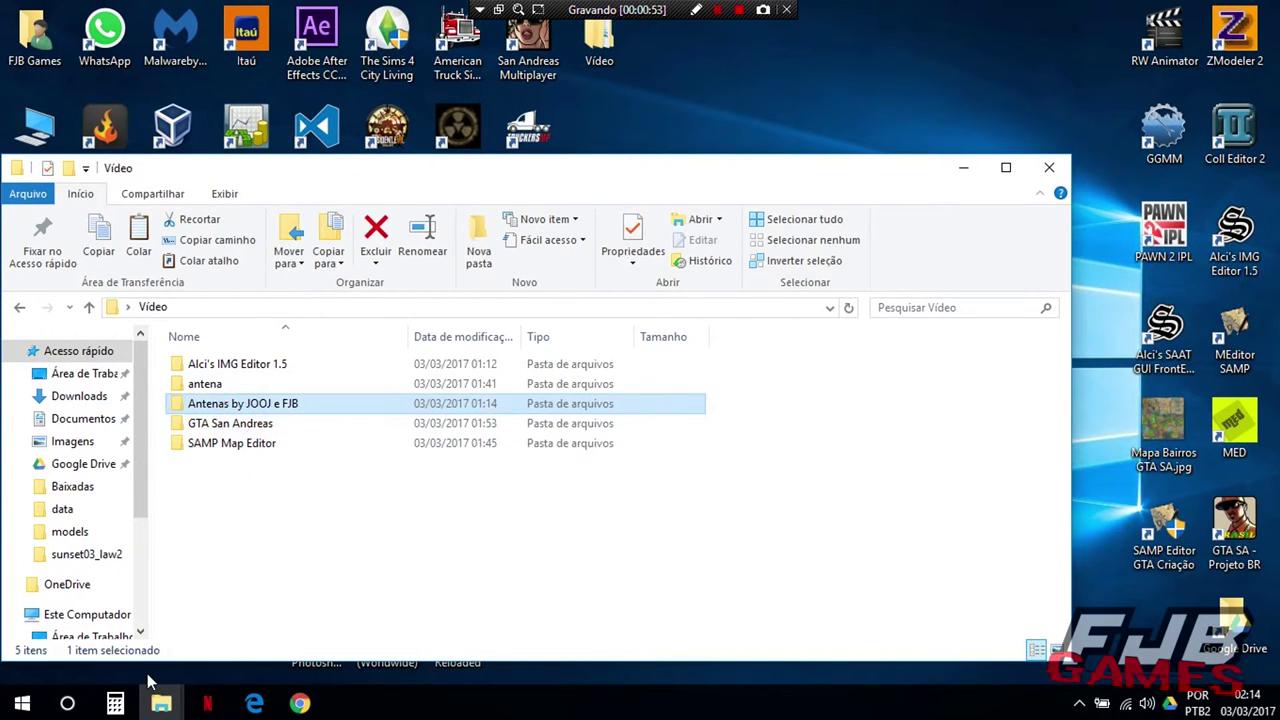
pyautogui.click(215, 366)
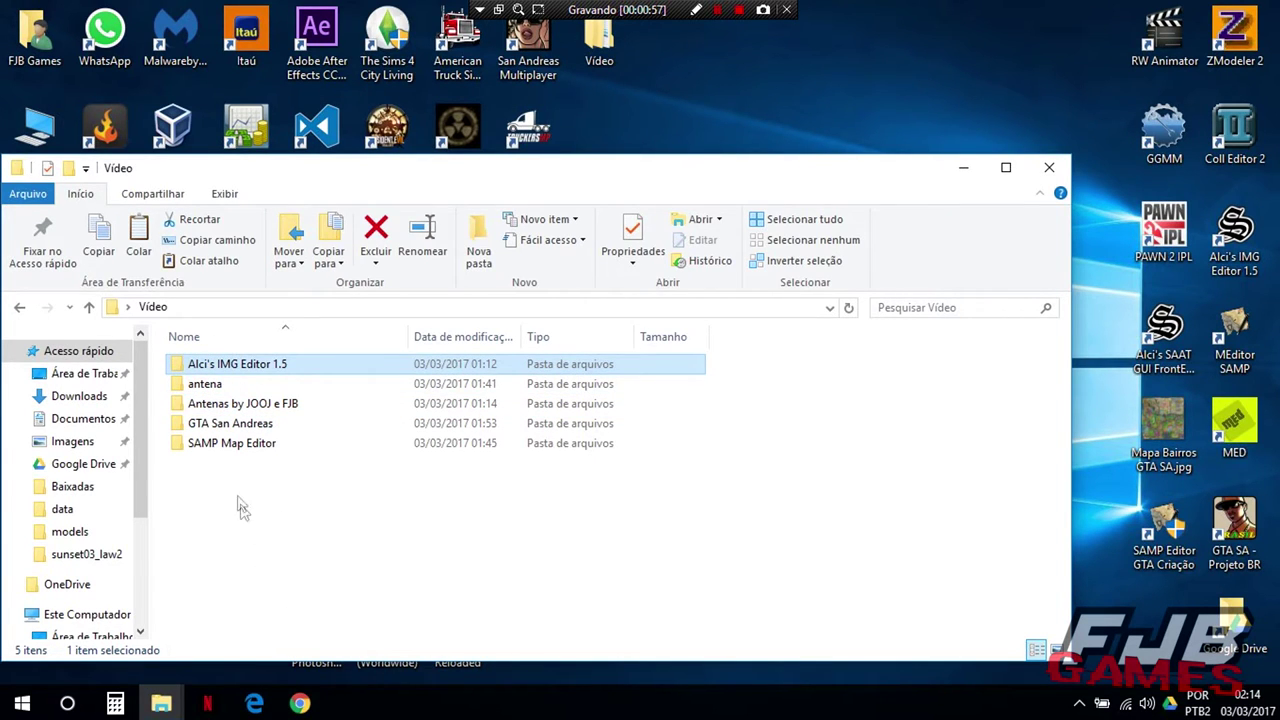
# Open antenas.IDE from the antena folder, examine its objs and end lines and the two antenna definitions, and close it
pyautogui.click(218, 389)
pyautogui.doubleClick(212, 386)
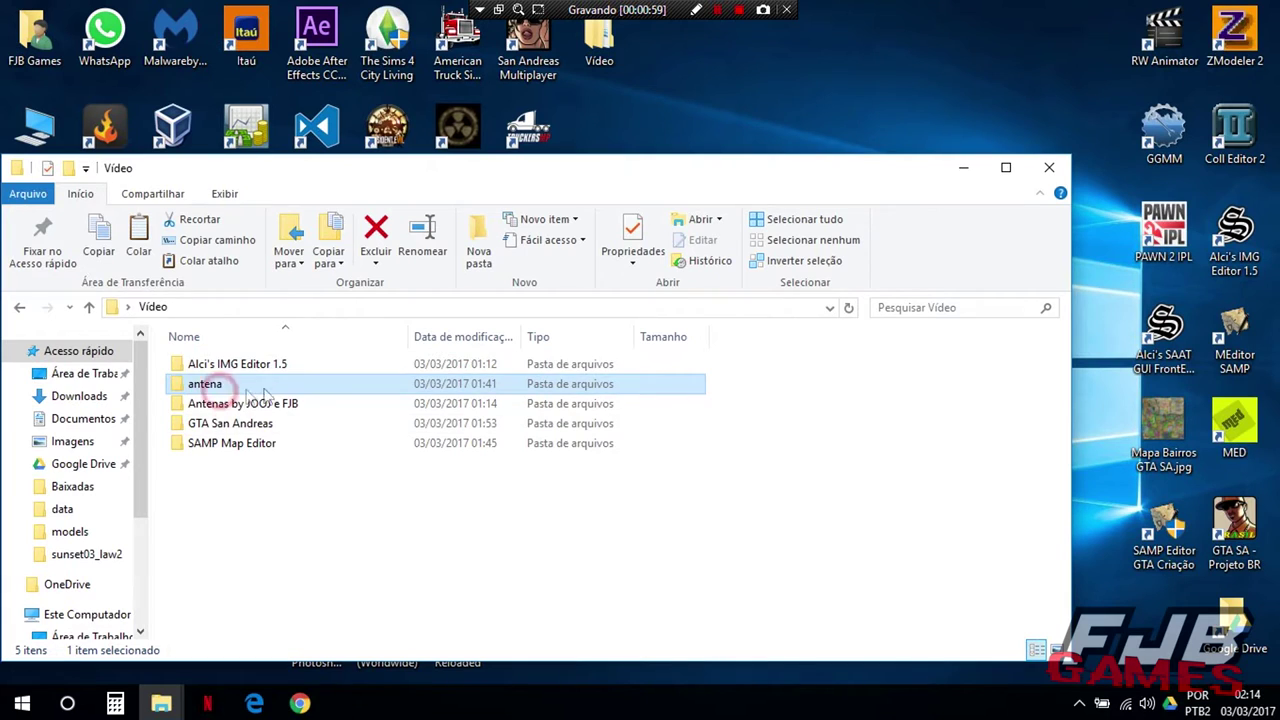
pyautogui.click(236, 364)
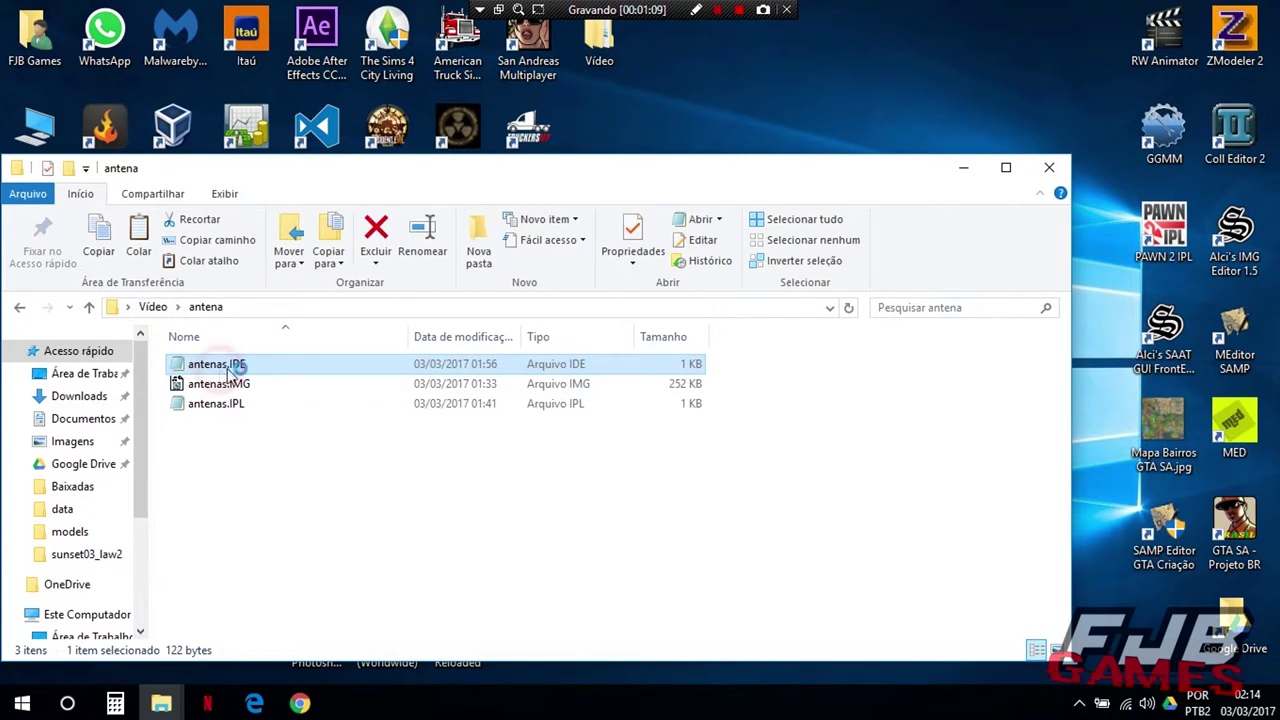
pyautogui.press('Return')
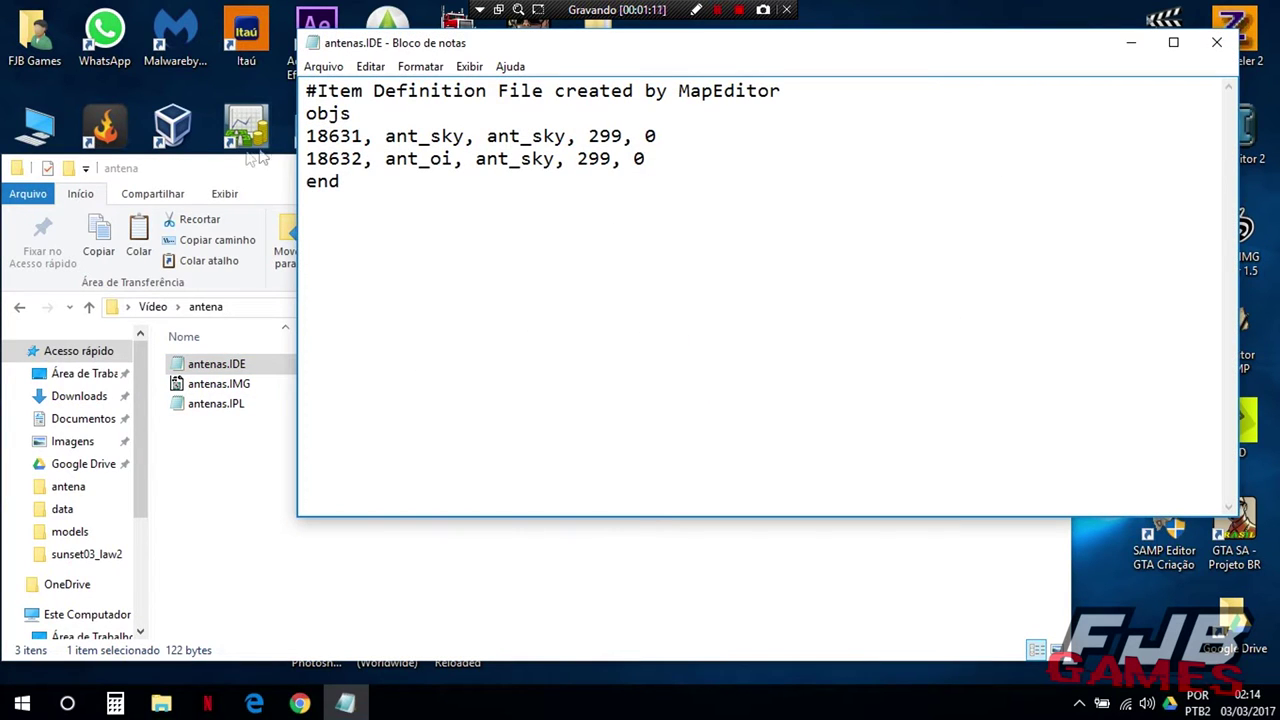
pyautogui.moveTo(310, 135); pyautogui.dragTo(740, 164)
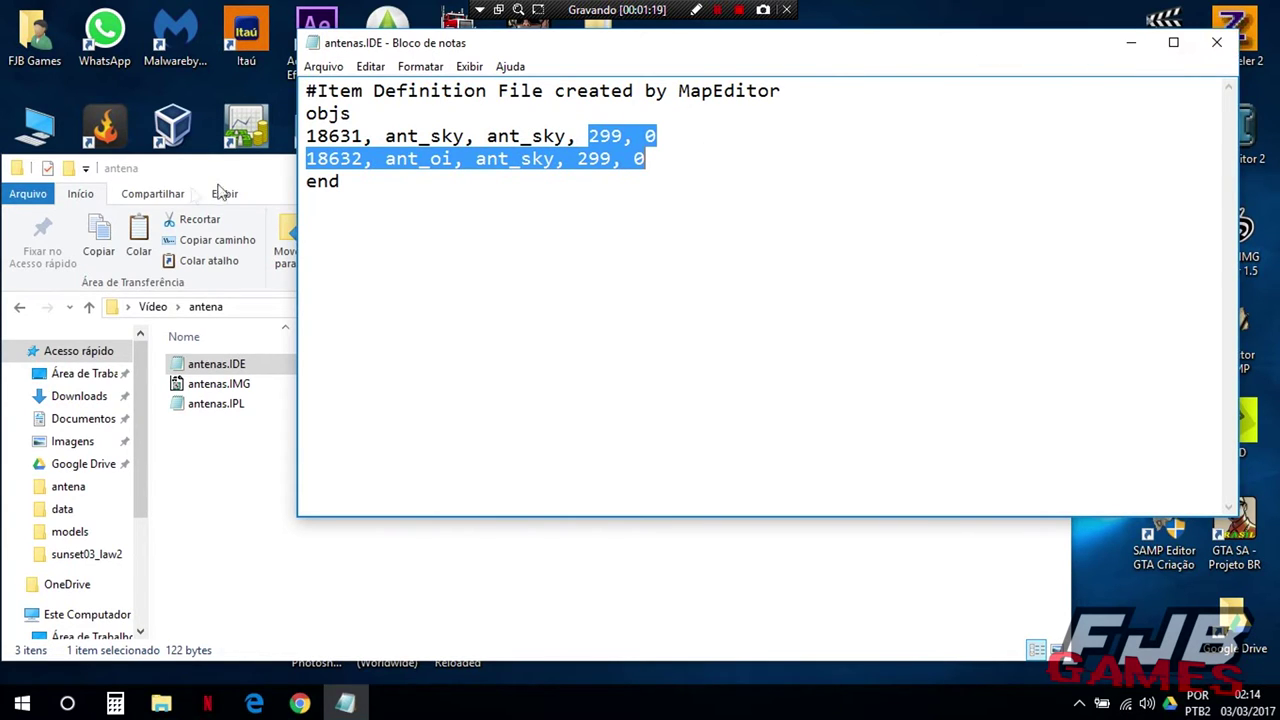
pyautogui.moveTo(318, 109); pyautogui.dragTo(401, 104)
pyautogui.moveTo(319, 182); pyautogui.dragTo(370, 182)
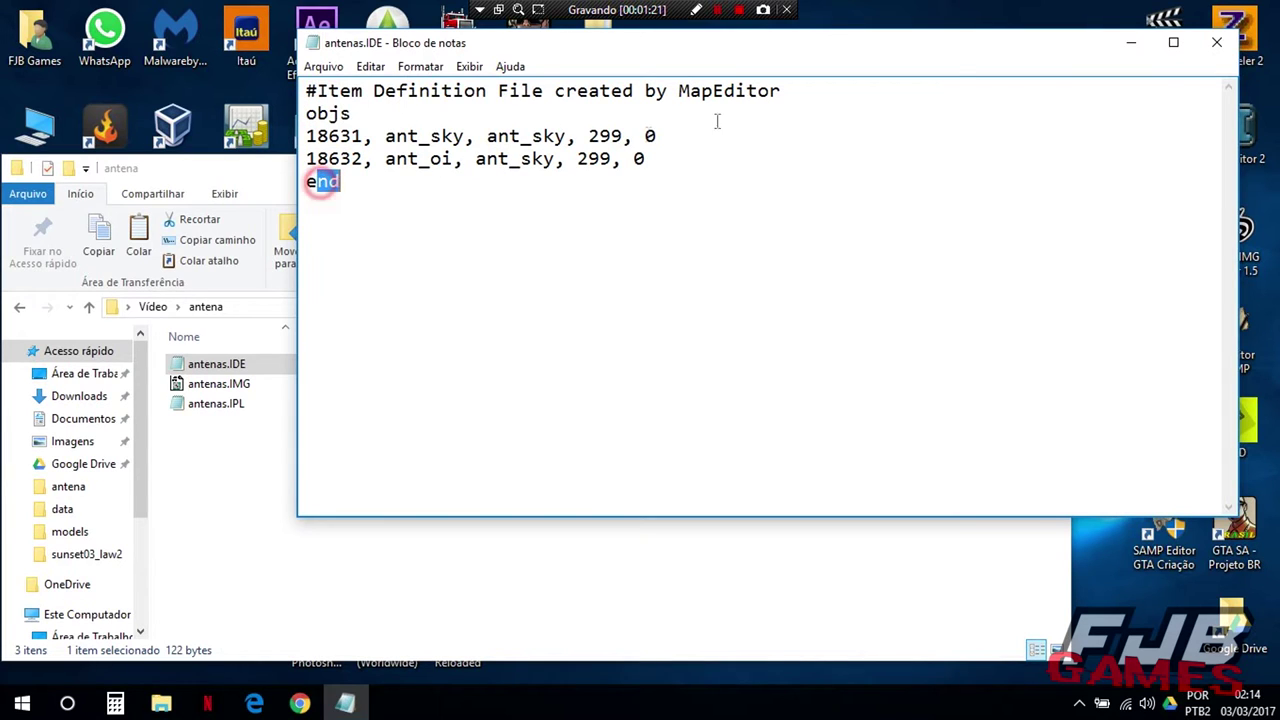
pyautogui.click(1215, 45)
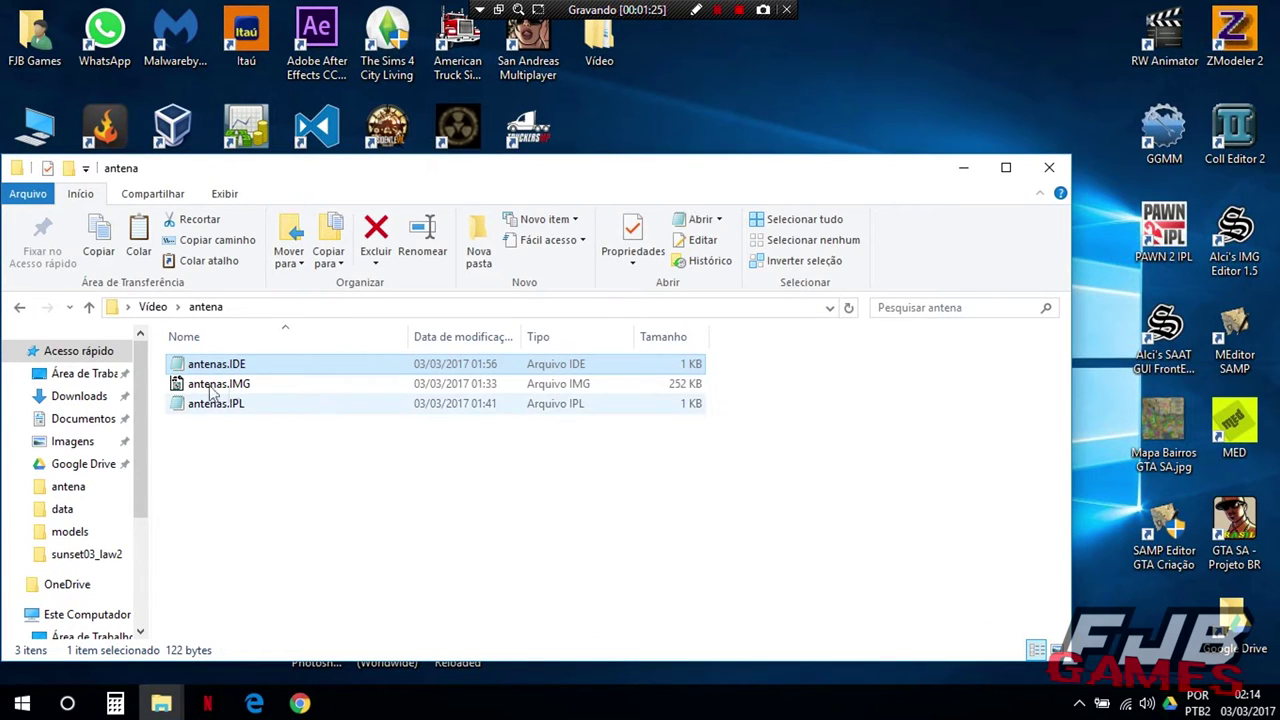
# Open gta.dat from the data folder inside the Vídeo folder's GTA San Andreas directory
pyautogui.click(153, 307)
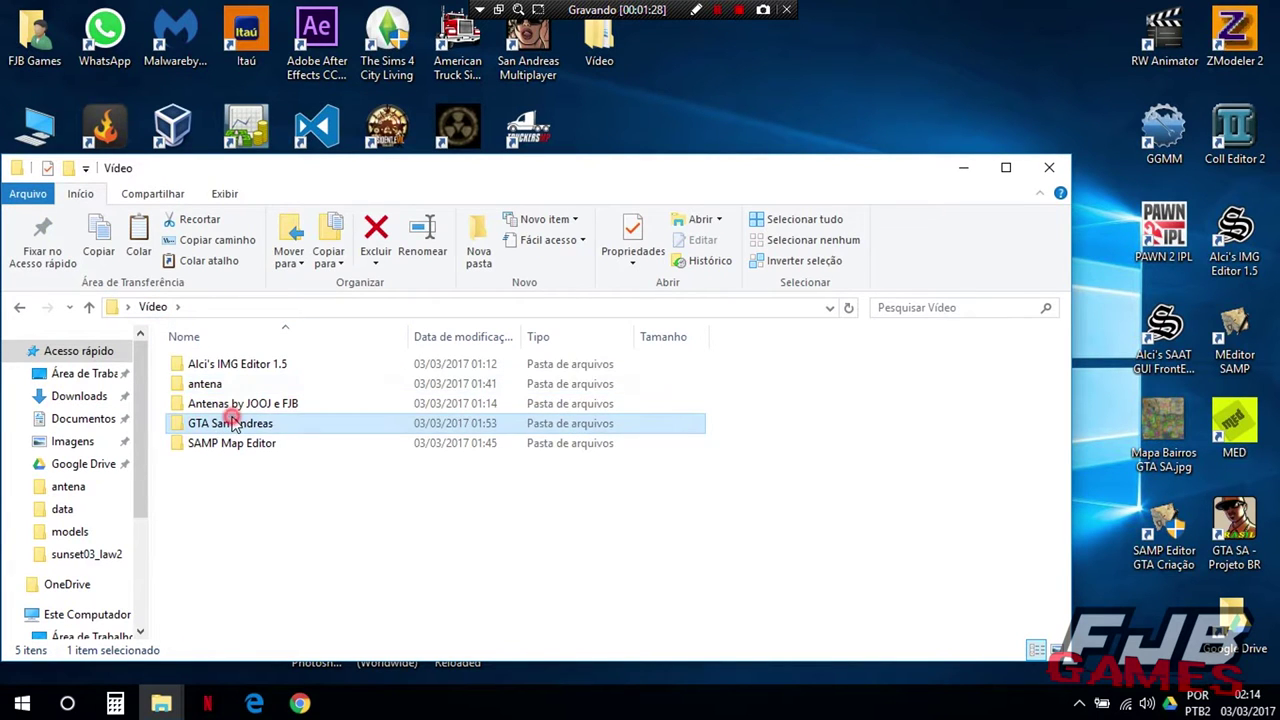
pyautogui.doubleClick(225, 420)
pyautogui.doubleClick(206, 405)
pyautogui.click(218, 404)
pyautogui.doubleClick(220, 406)
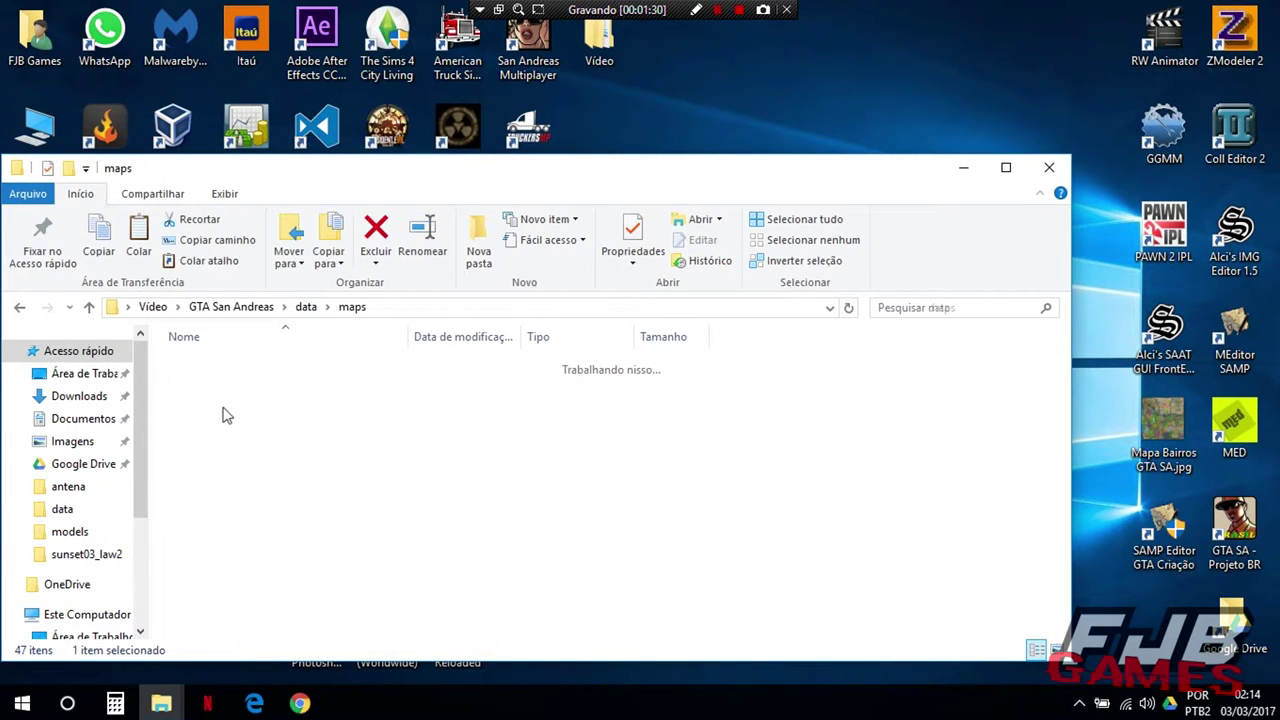
pyautogui.click(308, 309)
pyautogui.scroll(-3, 300, 530)
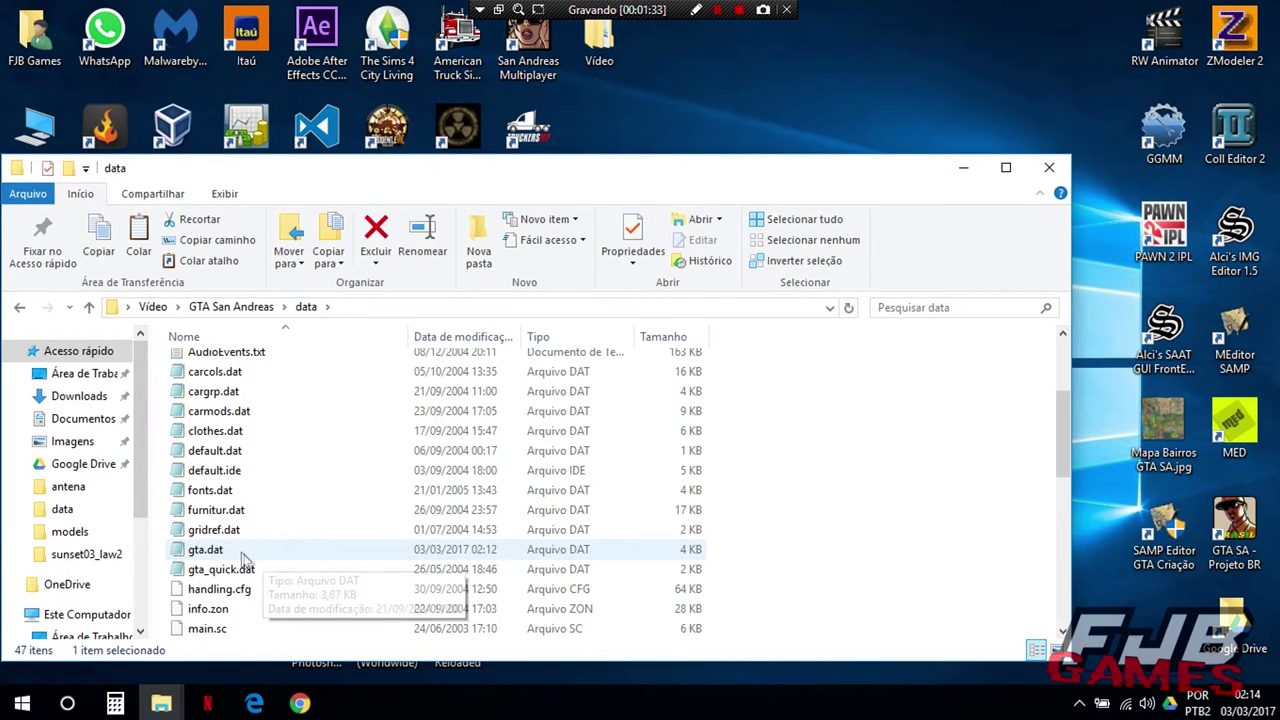
pyautogui.click(222, 551)
pyautogui.doubleClick(222, 551)
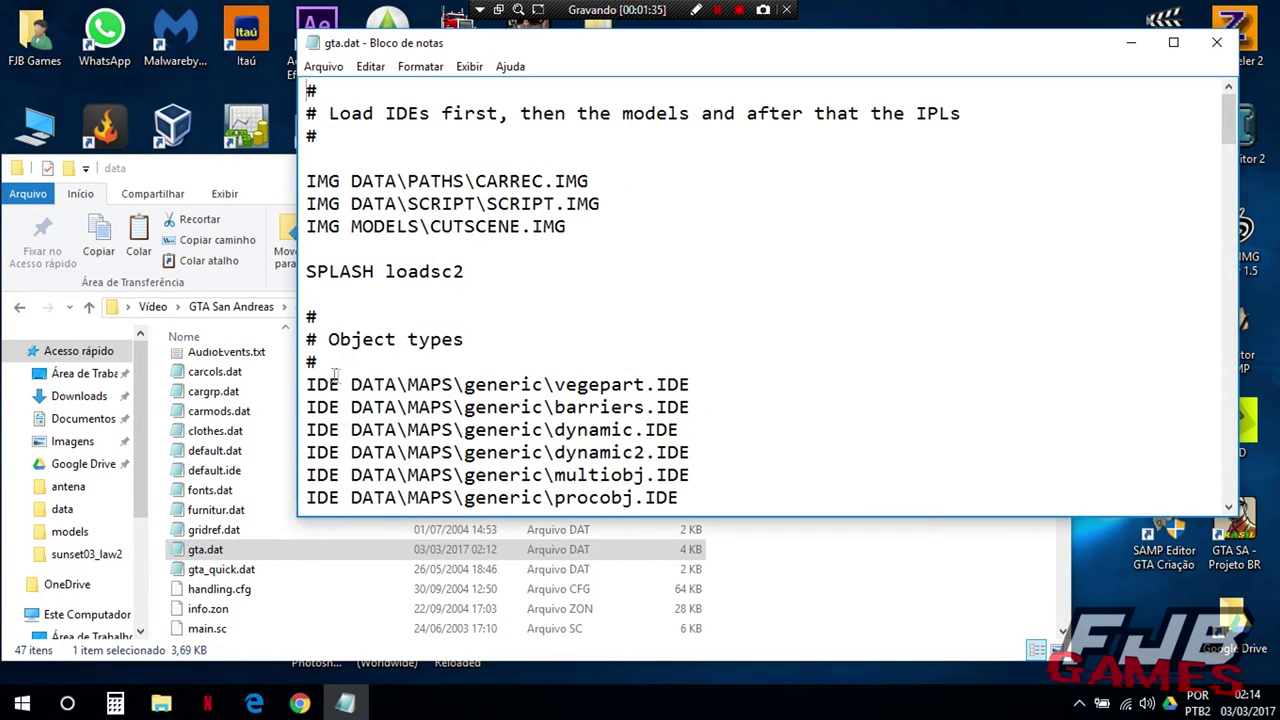
# Add the line "IDE DATA\MAPSantenas.IDE" above the first IDE entry under Object types in gta.dat, then save and close the file
pyautogui.press('Return')
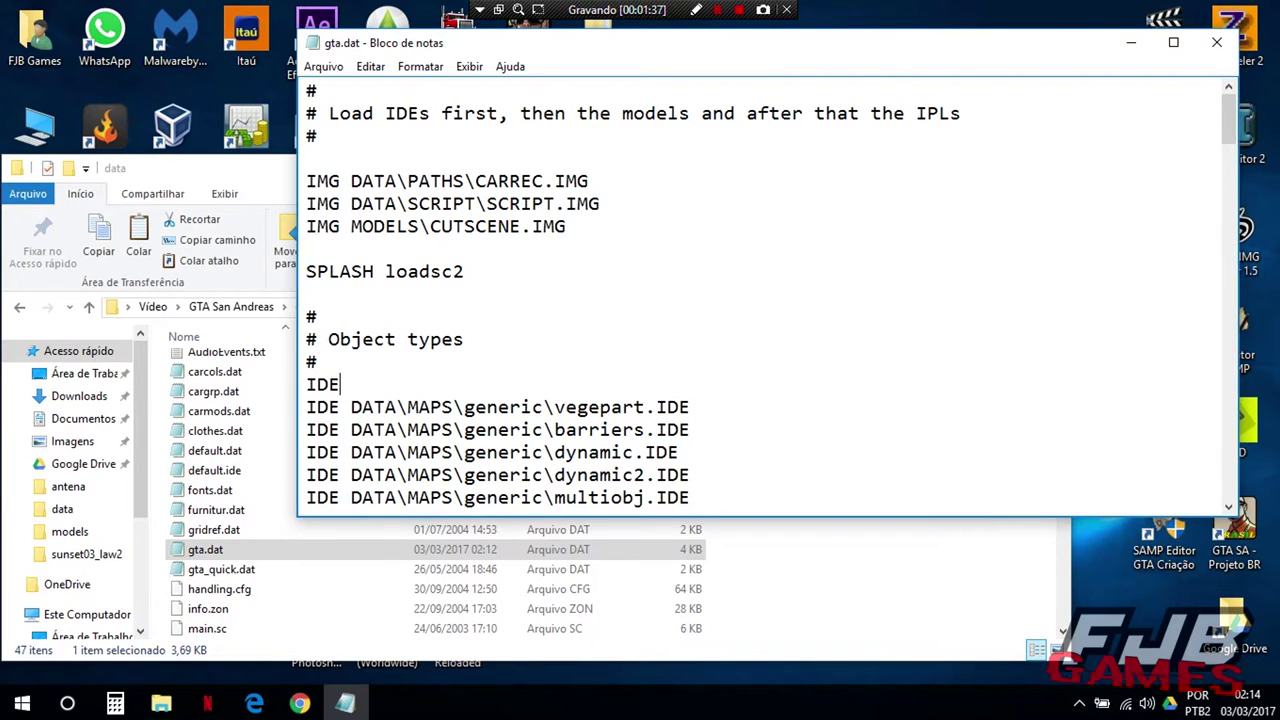
pyautogui.write('IDE DATA\\MAPSantenas.IDE')
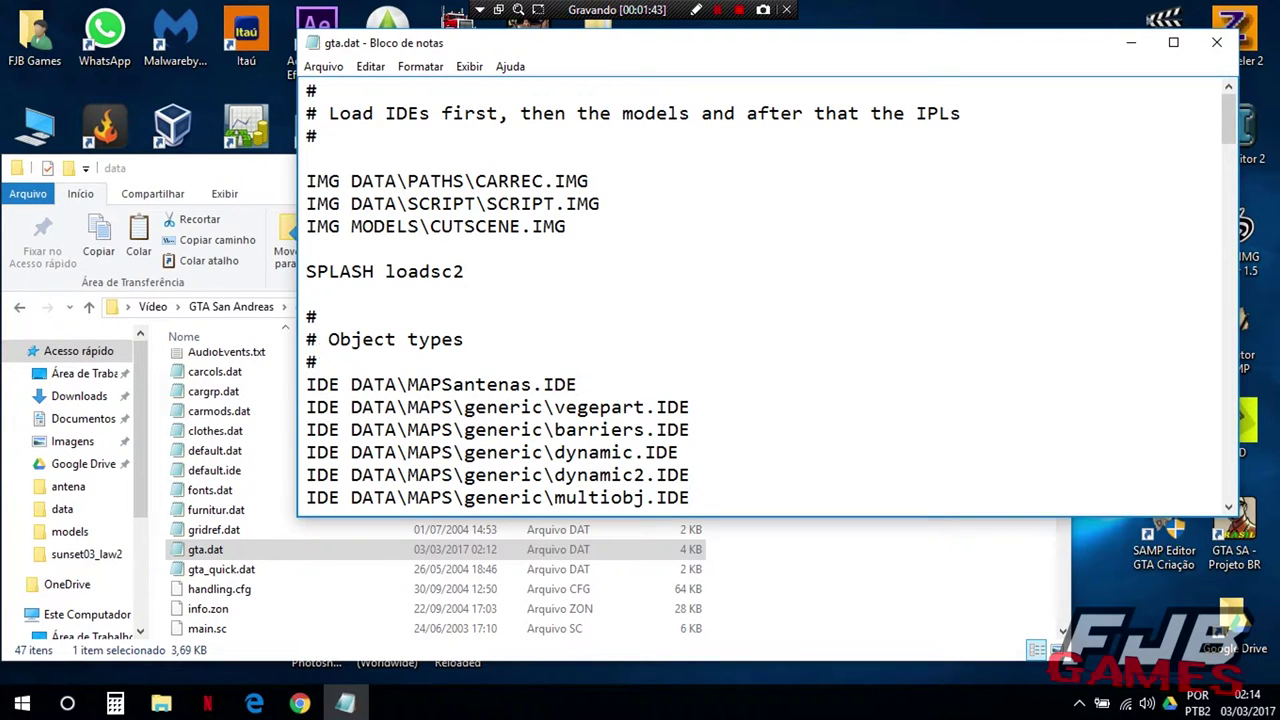
pyautogui.click(323, 66)
pyautogui.click(345, 130)
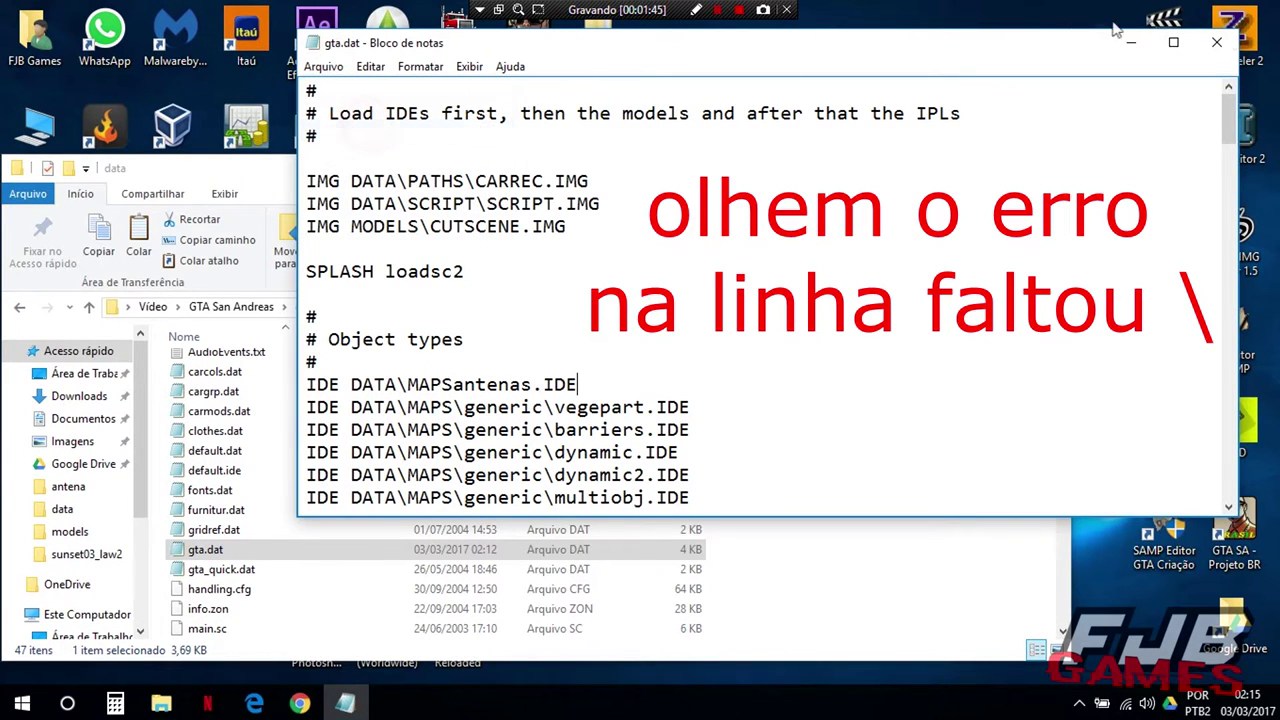
pyautogui.click(1216, 42)
# Copy all SAMP Map Editor files into the GTA San Andreas folder, replacing the existing ones
pyautogui.click(264, 310)
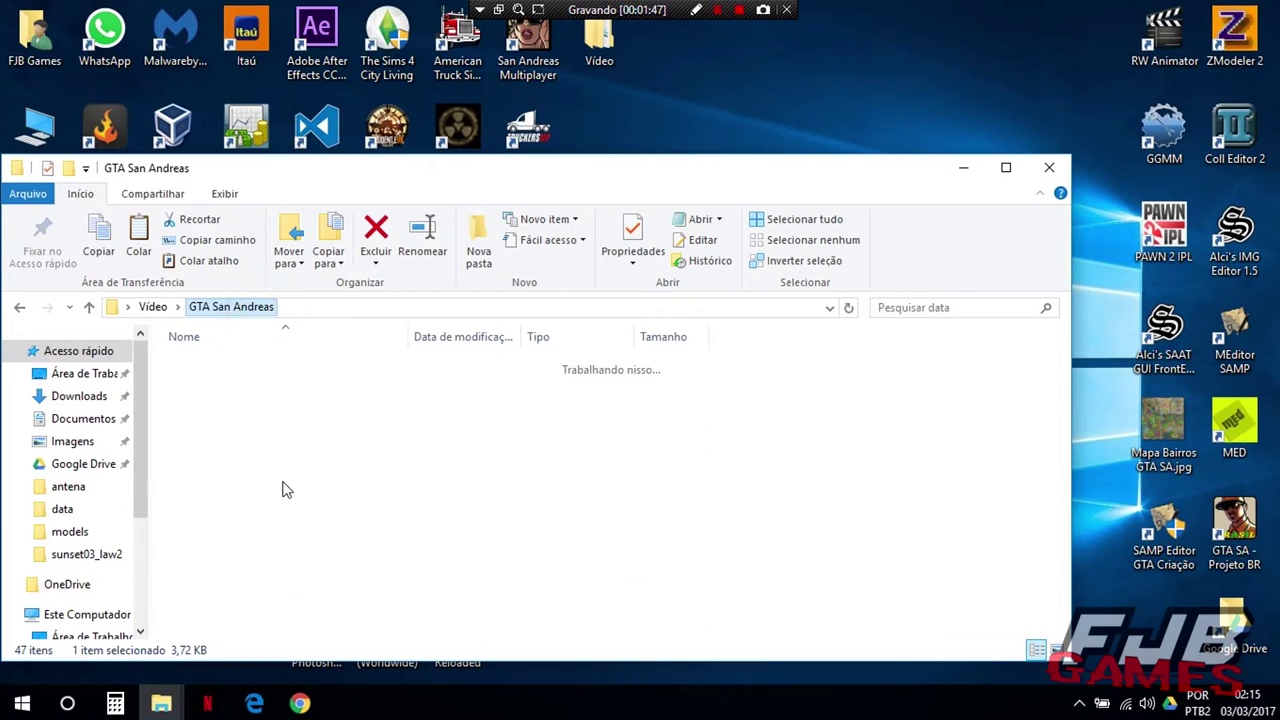
pyautogui.click(150, 309)
pyautogui.click(152, 307)
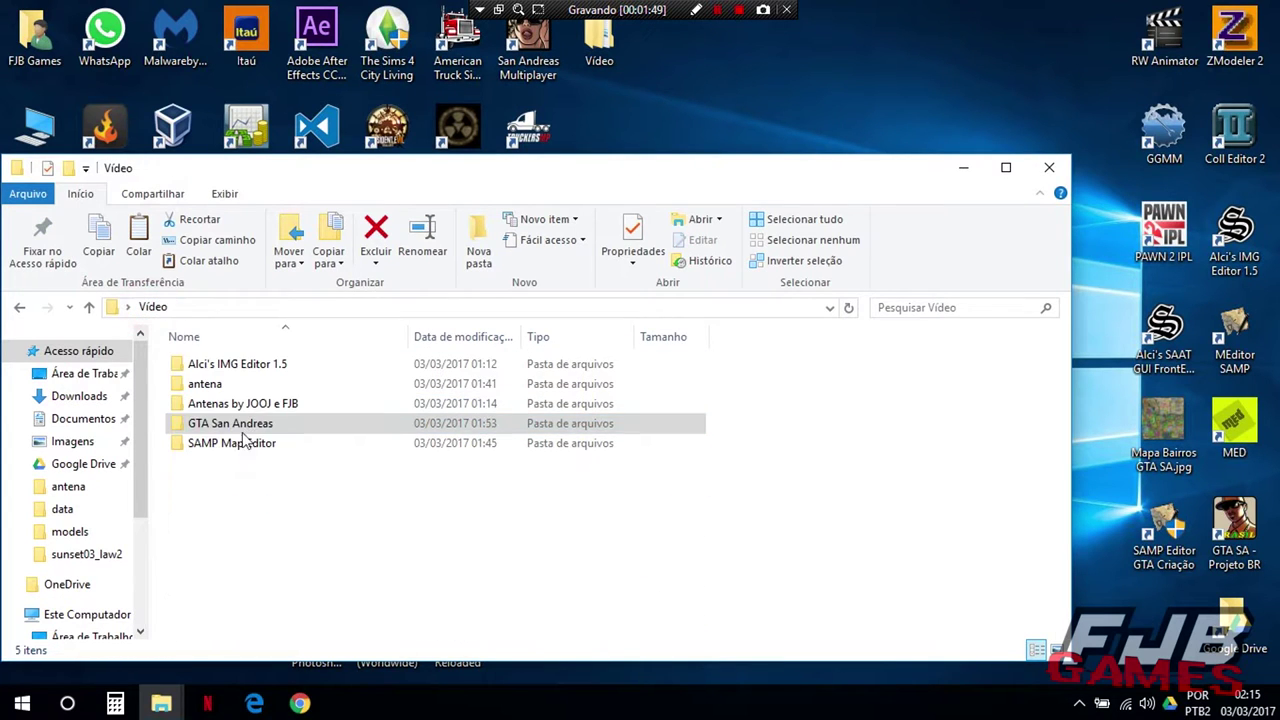
pyautogui.doubleClick(250, 446)
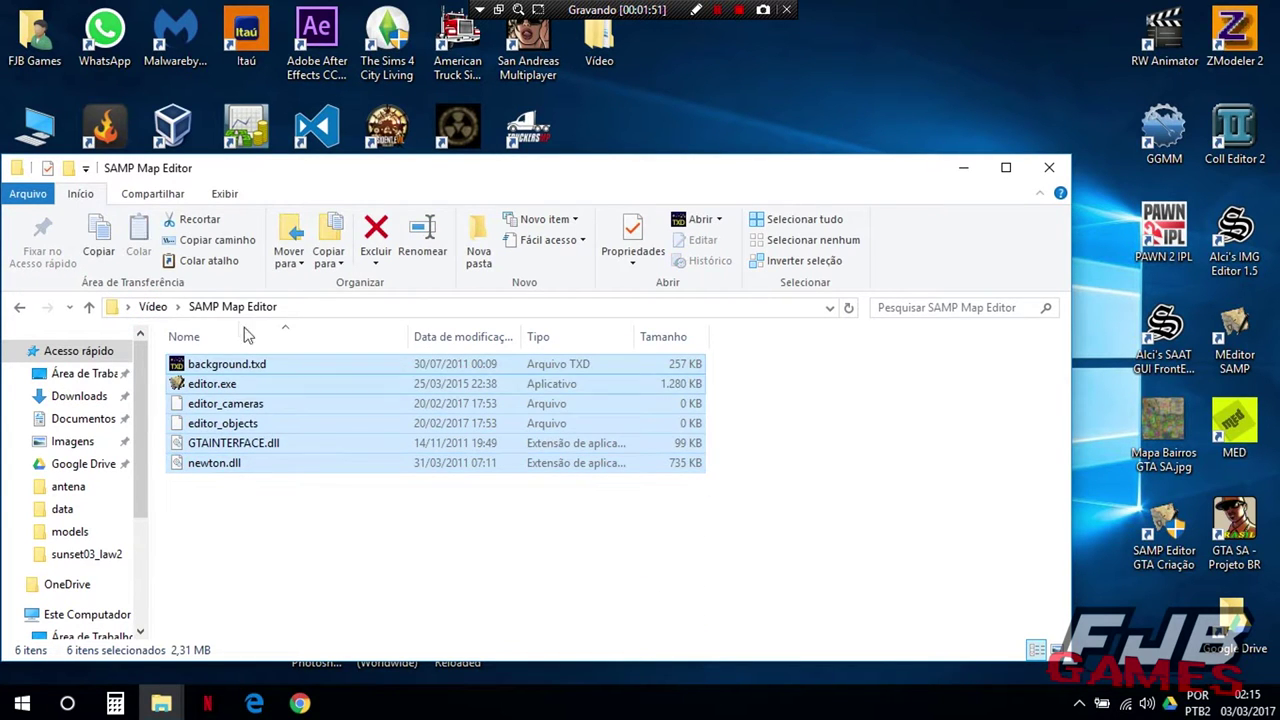
pyautogui.click(155, 307)
pyautogui.doubleClick(229, 426)
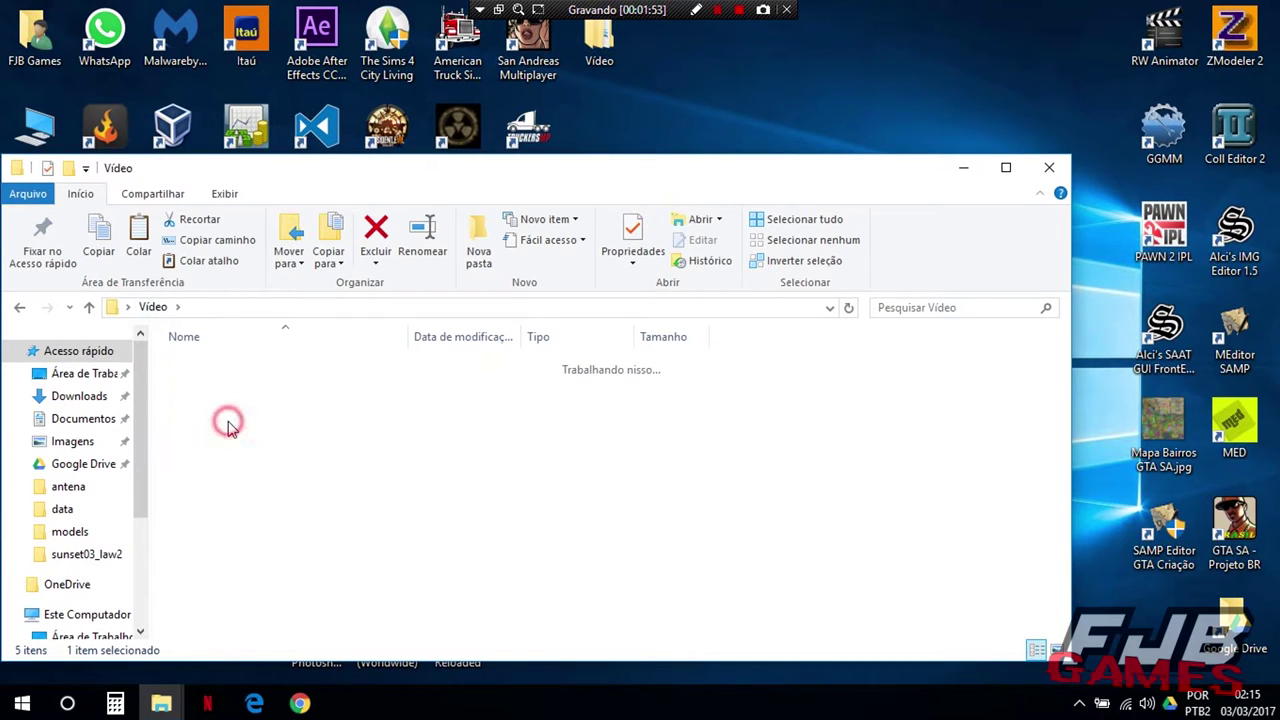
pyautogui.hotkey('ctrl', 'v')
pyautogui.click(636, 187)
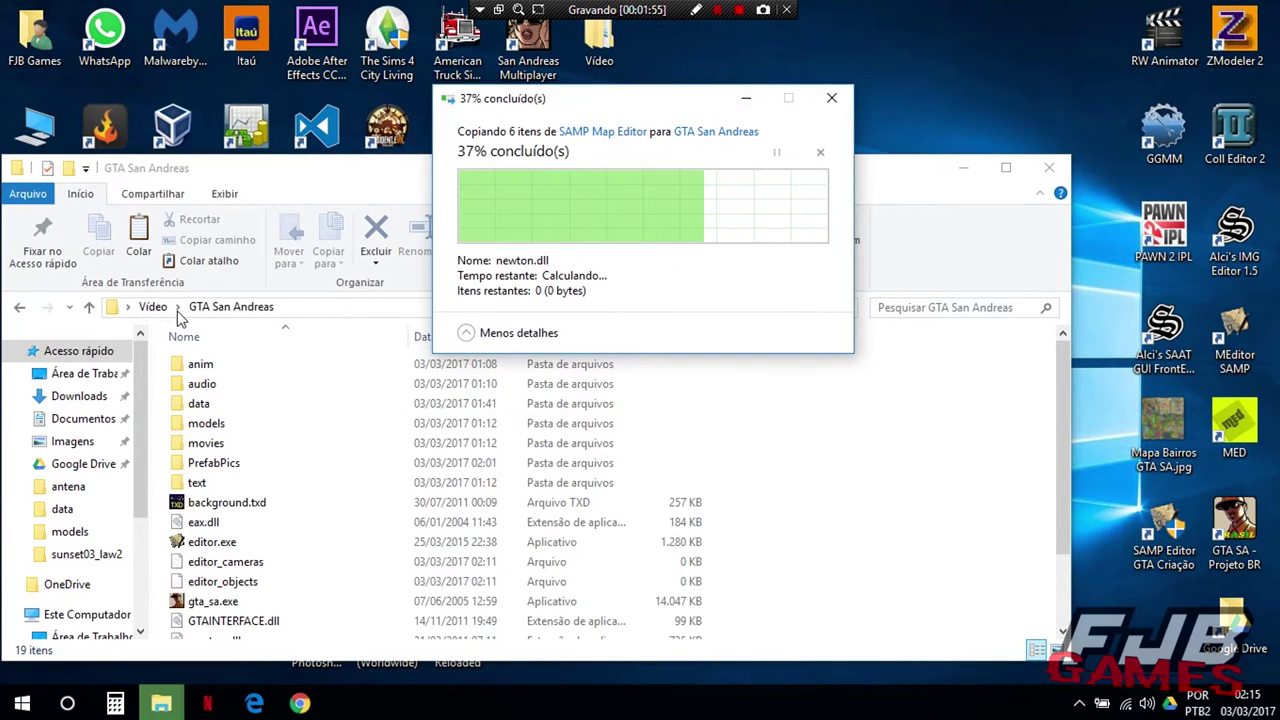
# Switch to Alci's IMG Editor 1.5 by launching it from its folder within Vídeo
pyautogui.click(152, 307)
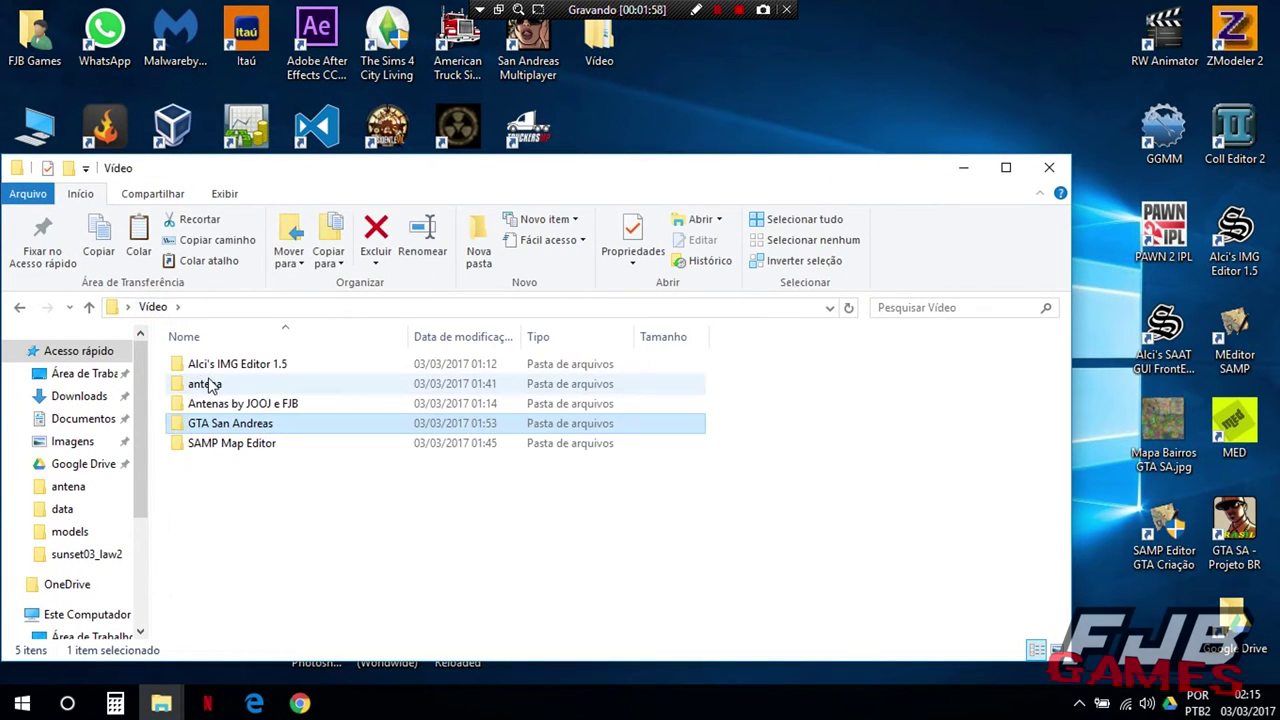
pyautogui.doubleClick(220, 366)
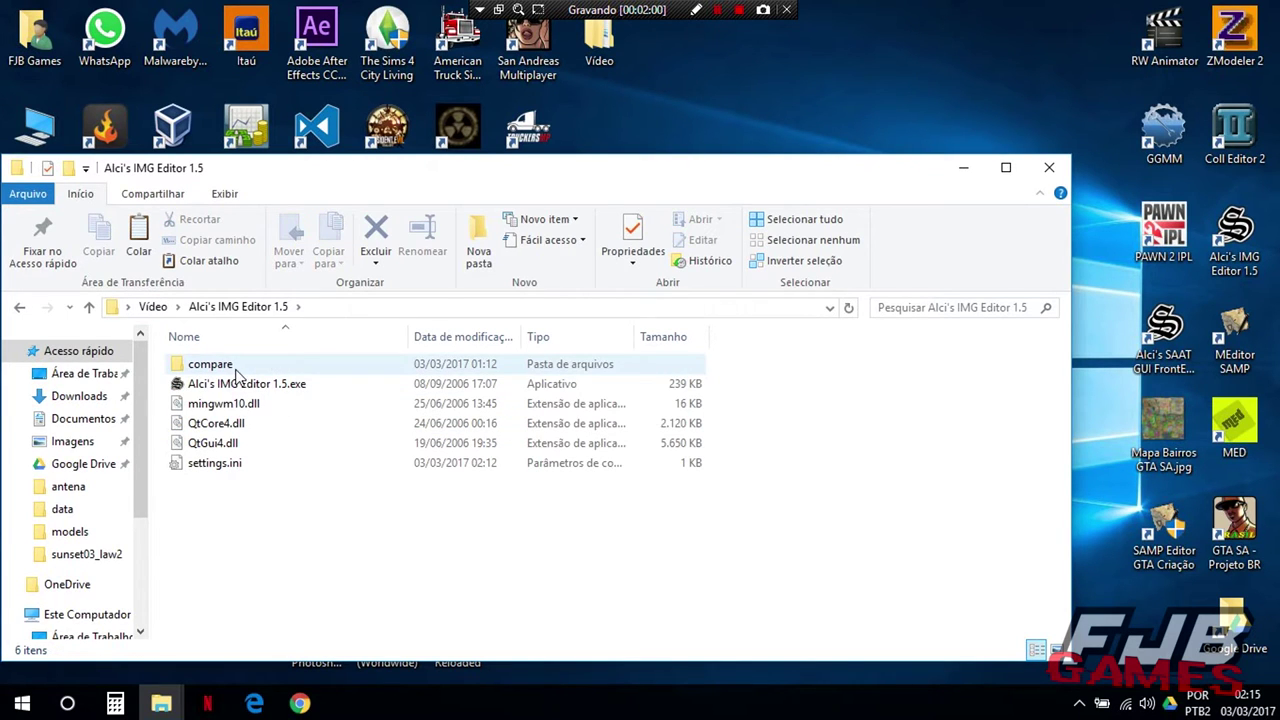
pyautogui.doubleClick(240, 384)
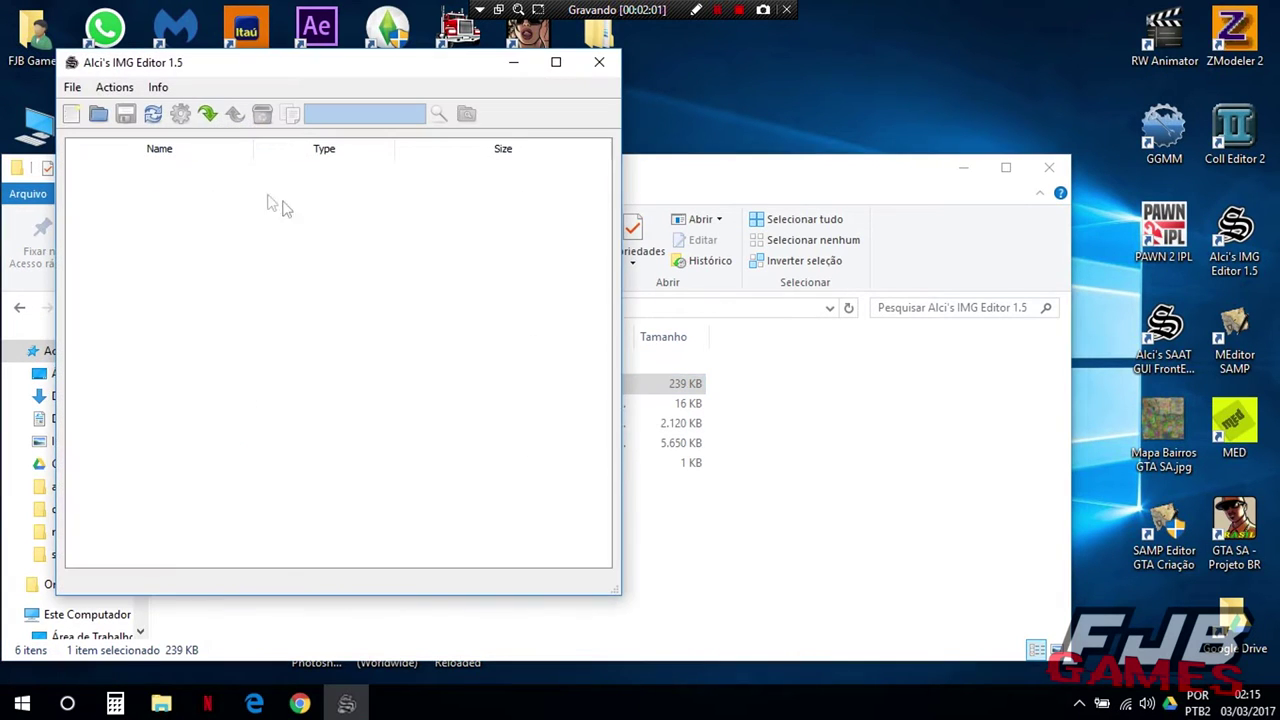
# Try to import the antenna DFF files and ant_sky.txd, leaving out ant_sky.col, without an archive open
pyautogui.click(206, 114)
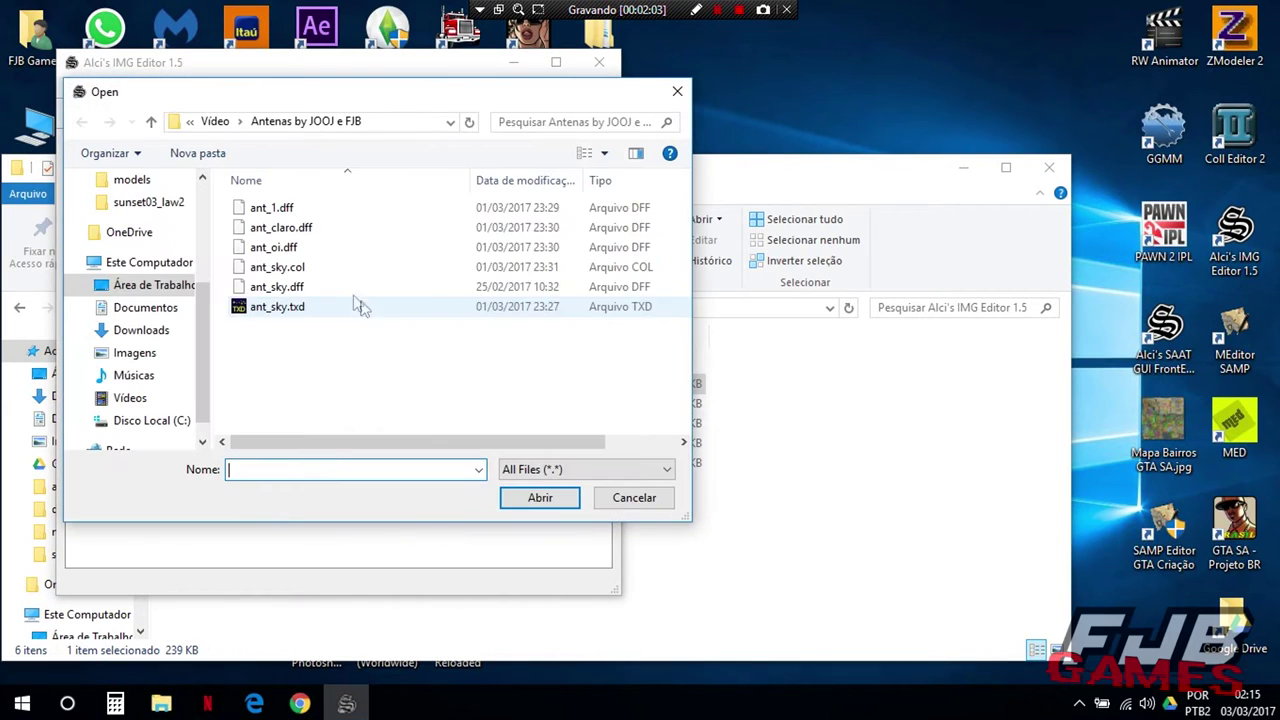
pyautogui.moveTo(387, 364); pyautogui.dragTo(220, 196)
pyautogui.keyDown('ctrl'); pyautogui.click(312, 268); pyautogui.keyUp('ctrl')
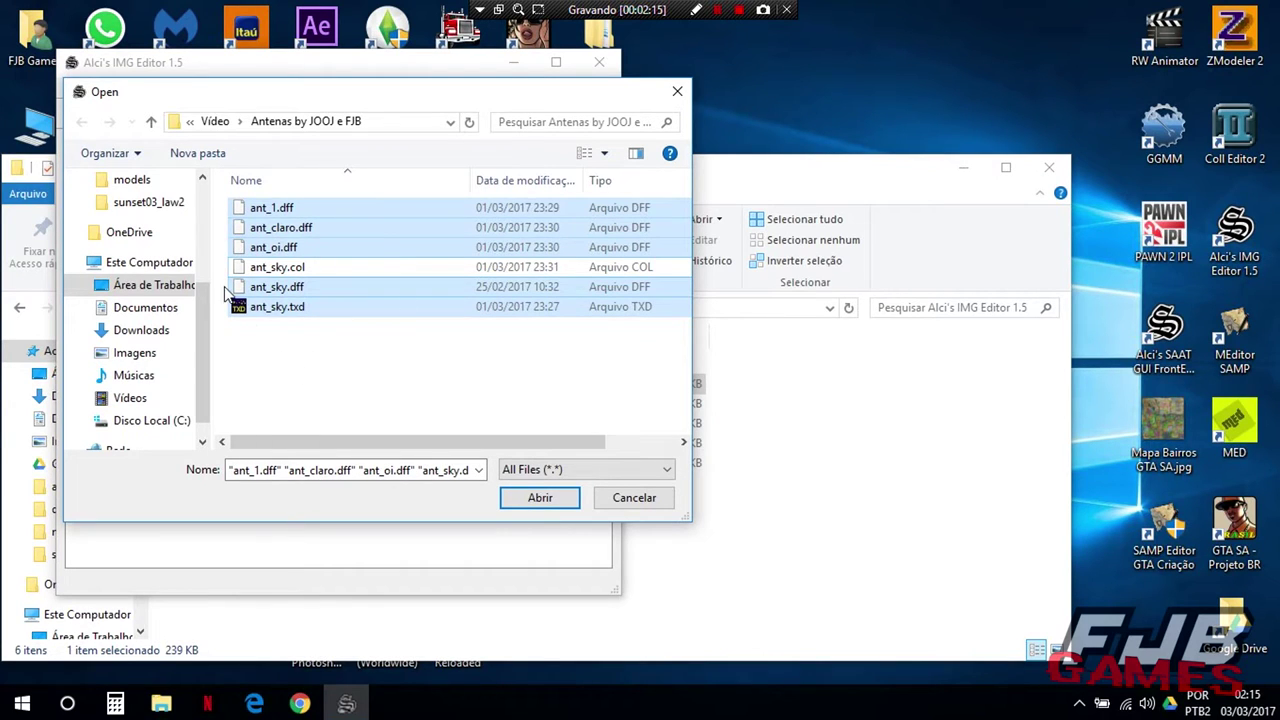
pyautogui.click(538, 497)
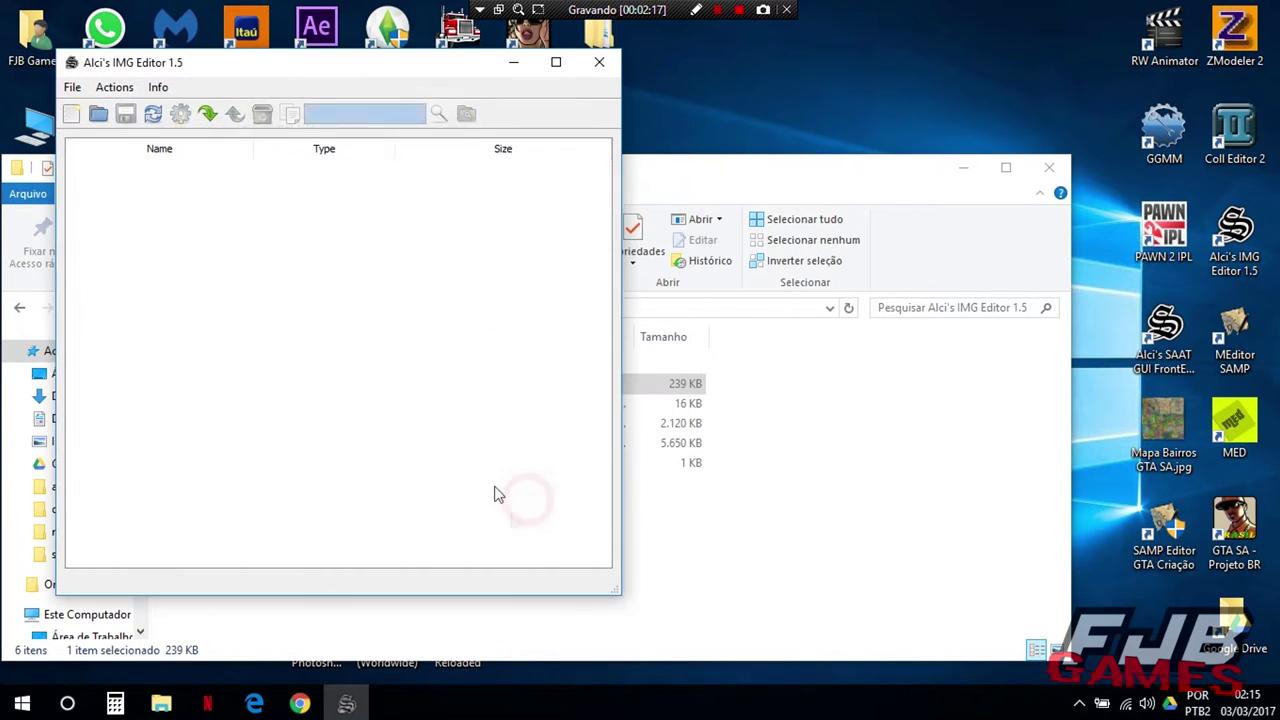
pyautogui.click(72, 87)
pyautogui.click(80, 163)
pyautogui.click(378, 349)
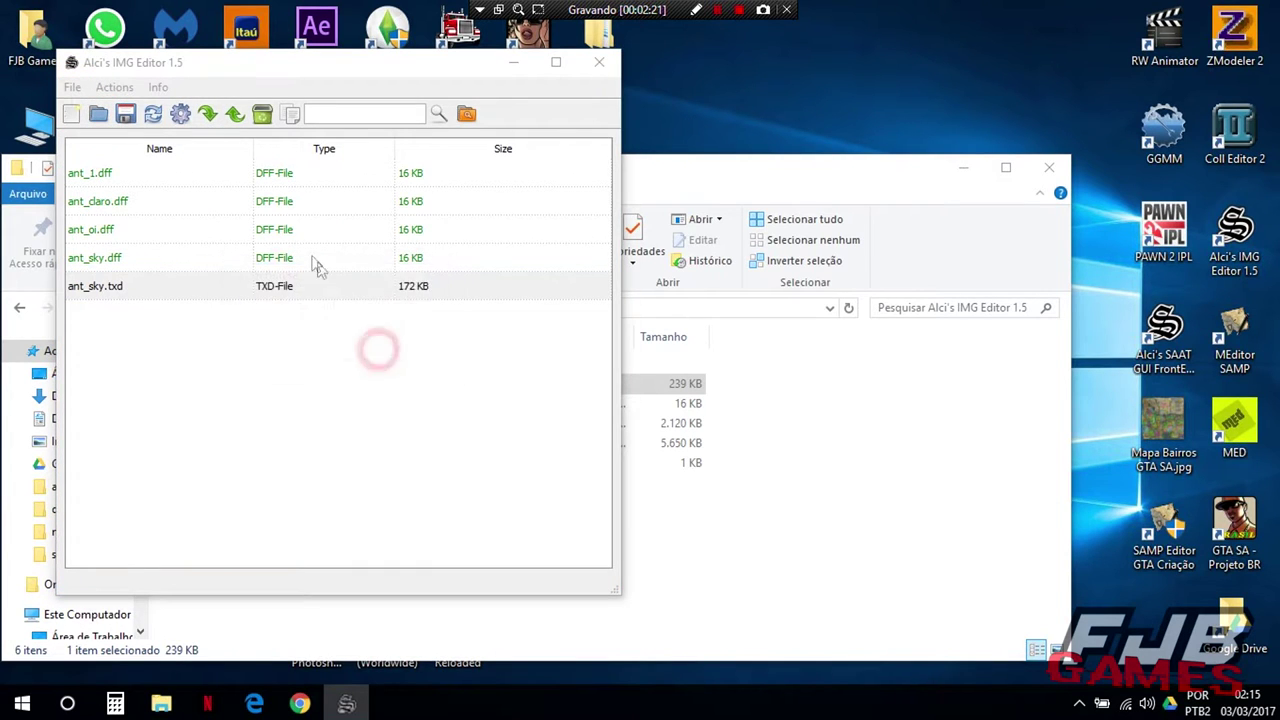
# Import ant_1.dff, ant_claro.dff, ant_oi.dff, ant_sky.dff and ant_sky.txd into the models folder's gta3.img, save the archive and close the editor
pyautogui.click(98, 113)
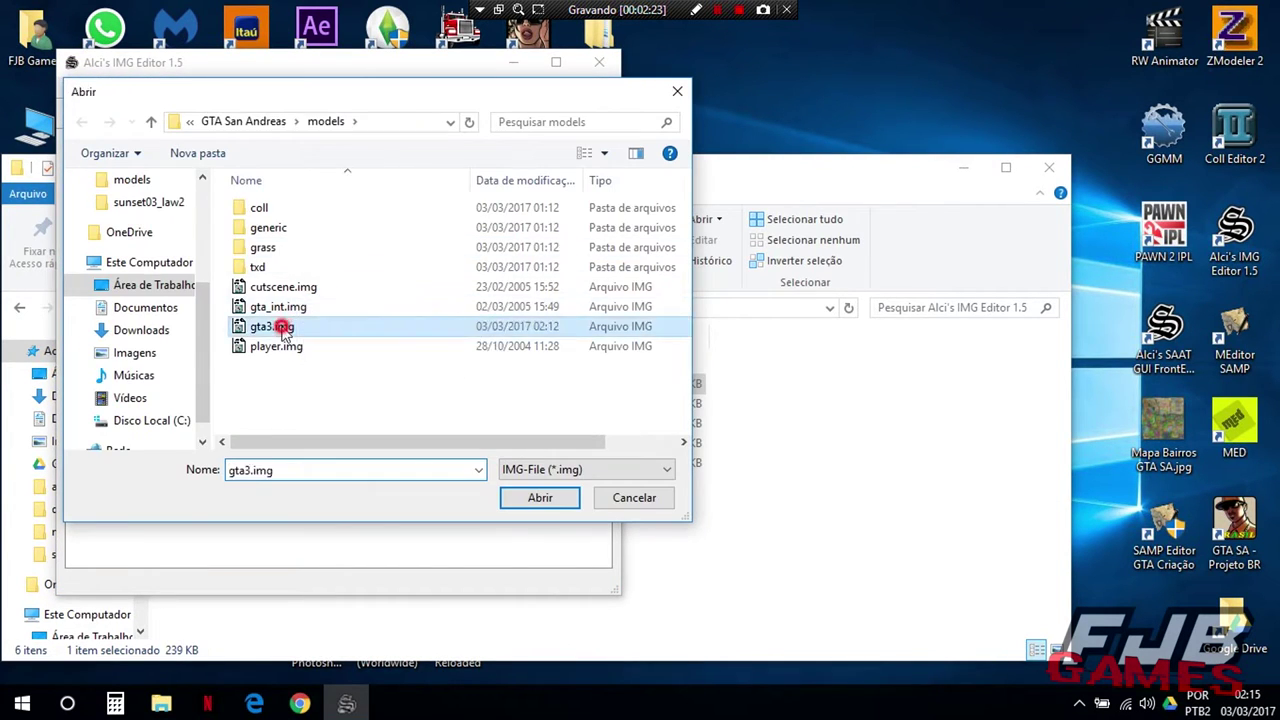
pyautogui.doubleClick(272, 326)
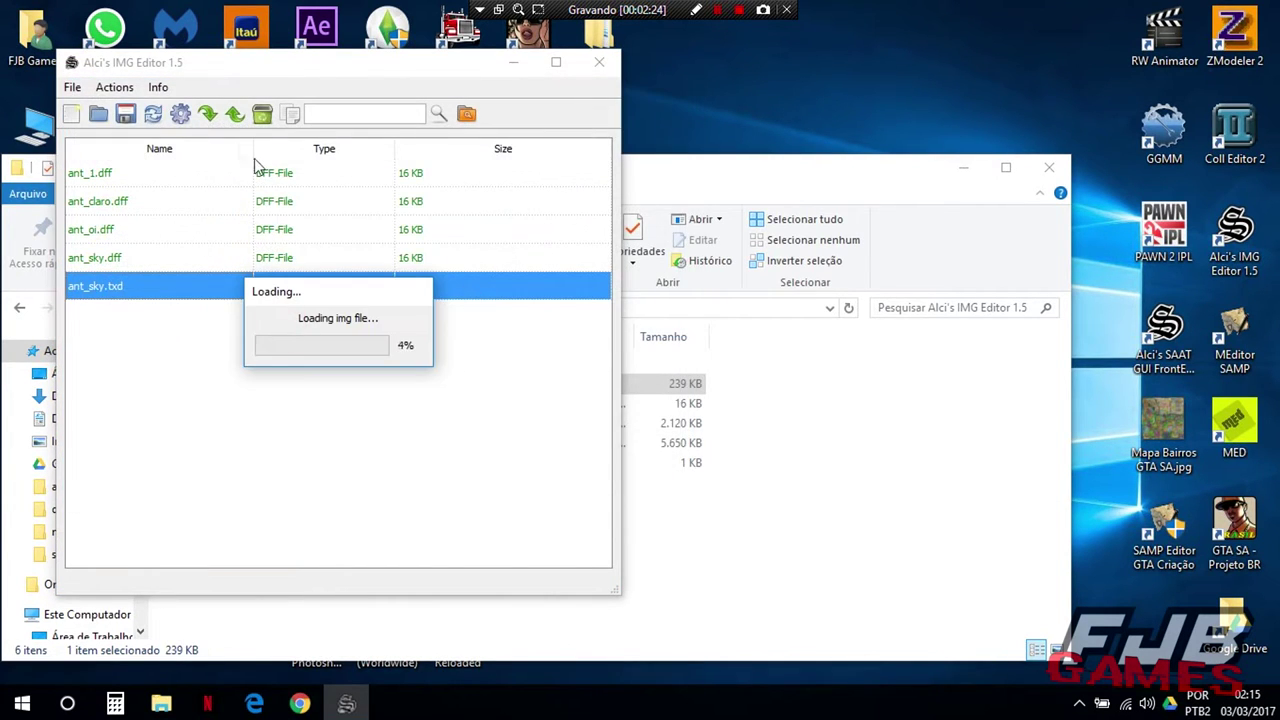
pyautogui.click(207, 115)
pyautogui.moveTo(343, 357); pyautogui.dragTo(260, 198)
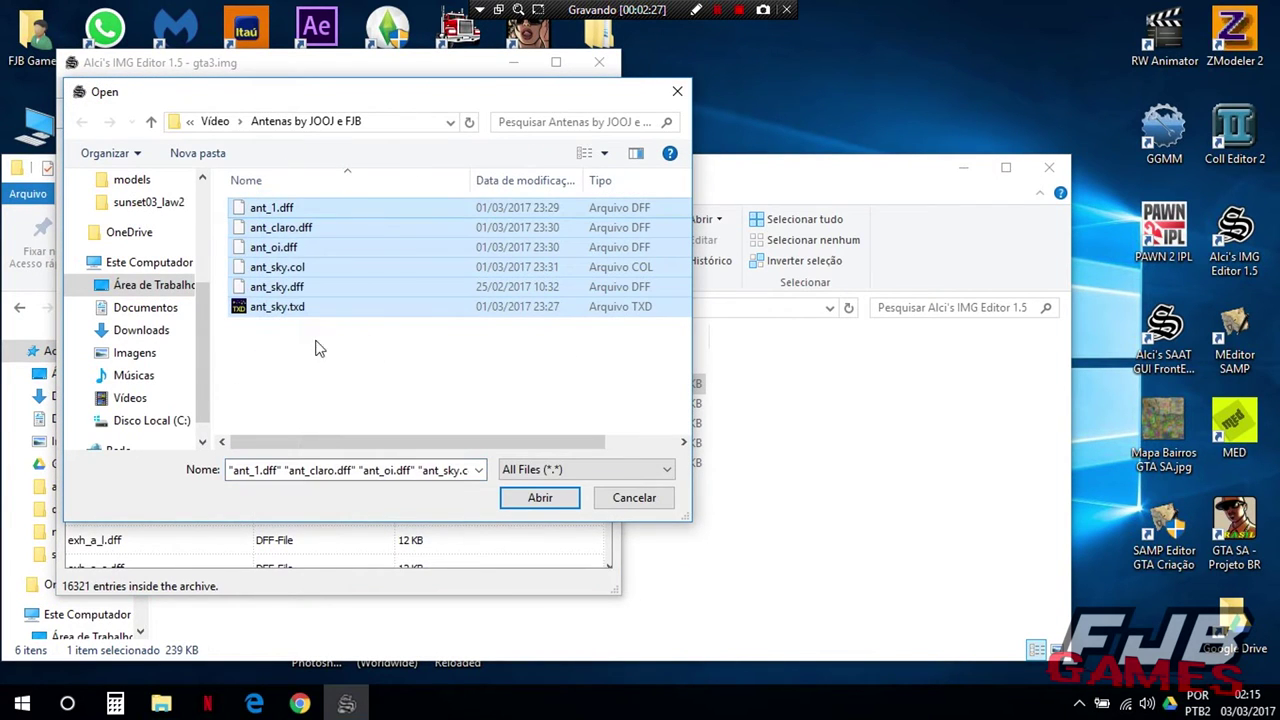
pyautogui.keyDown('ctrl'); pyautogui.click(292, 267); pyautogui.keyUp('ctrl')
pyautogui.click(524, 500)
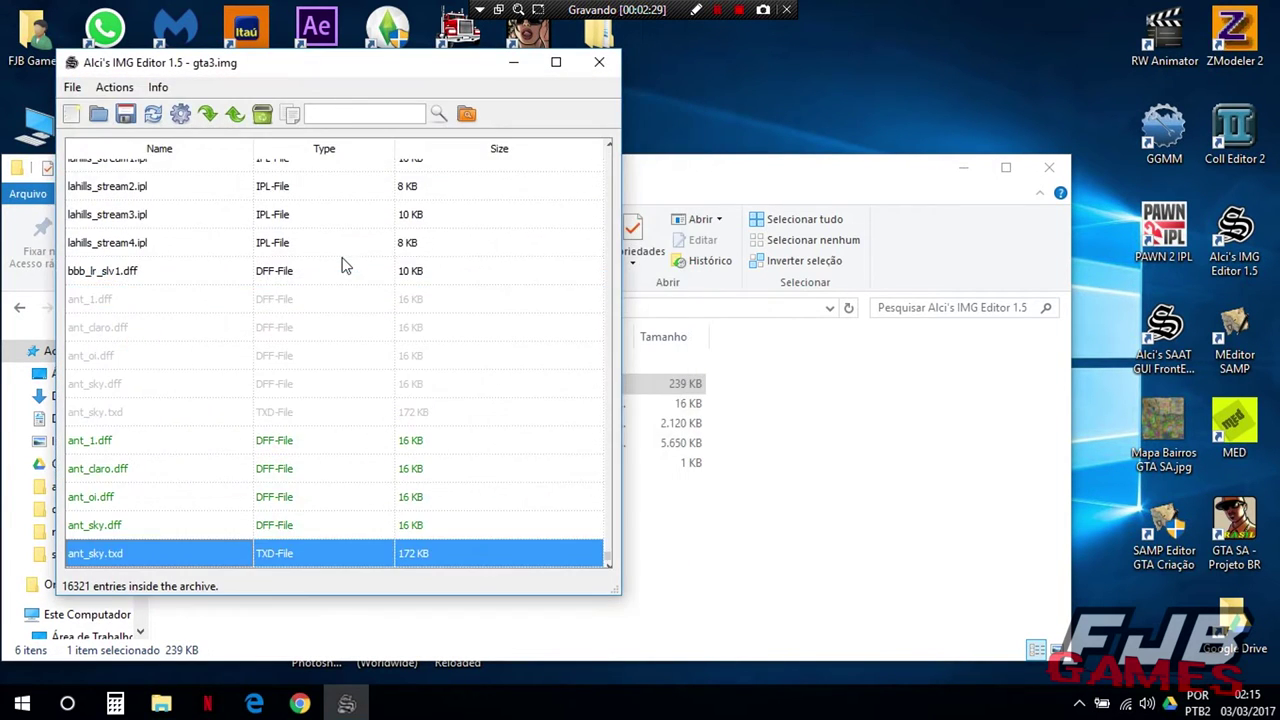
pyautogui.click(123, 112)
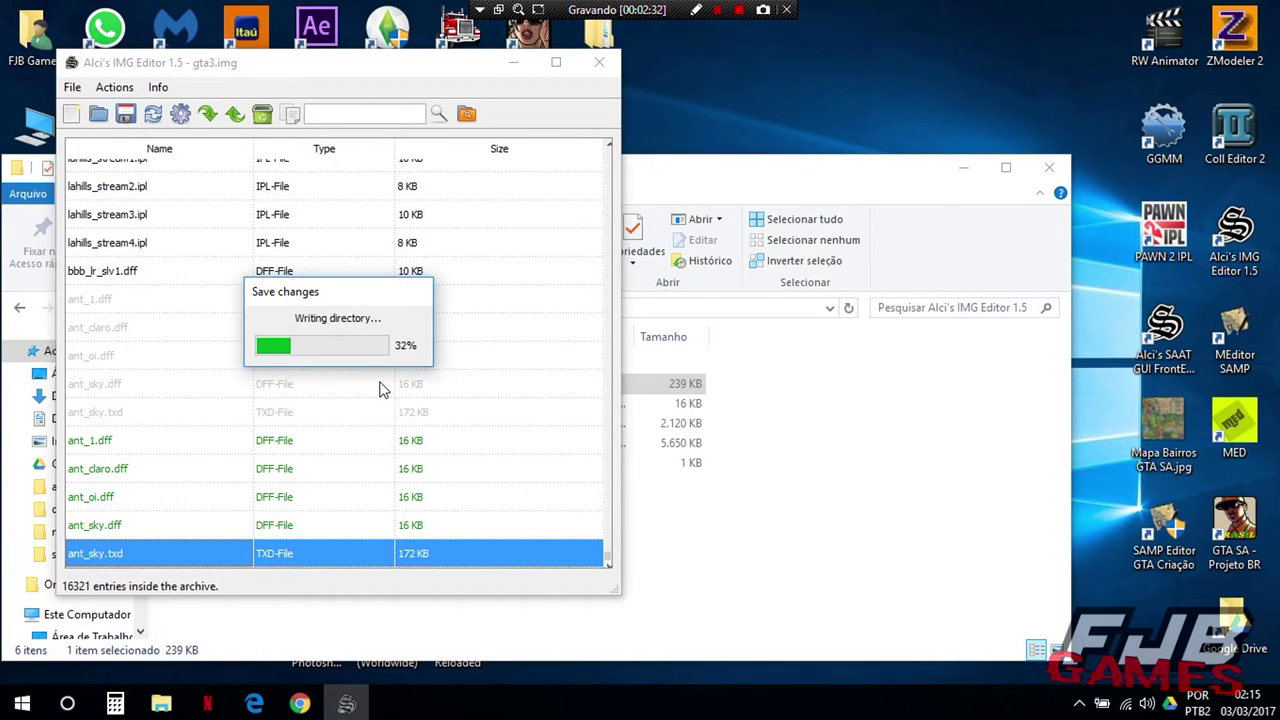
pyautogui.click(603, 63)
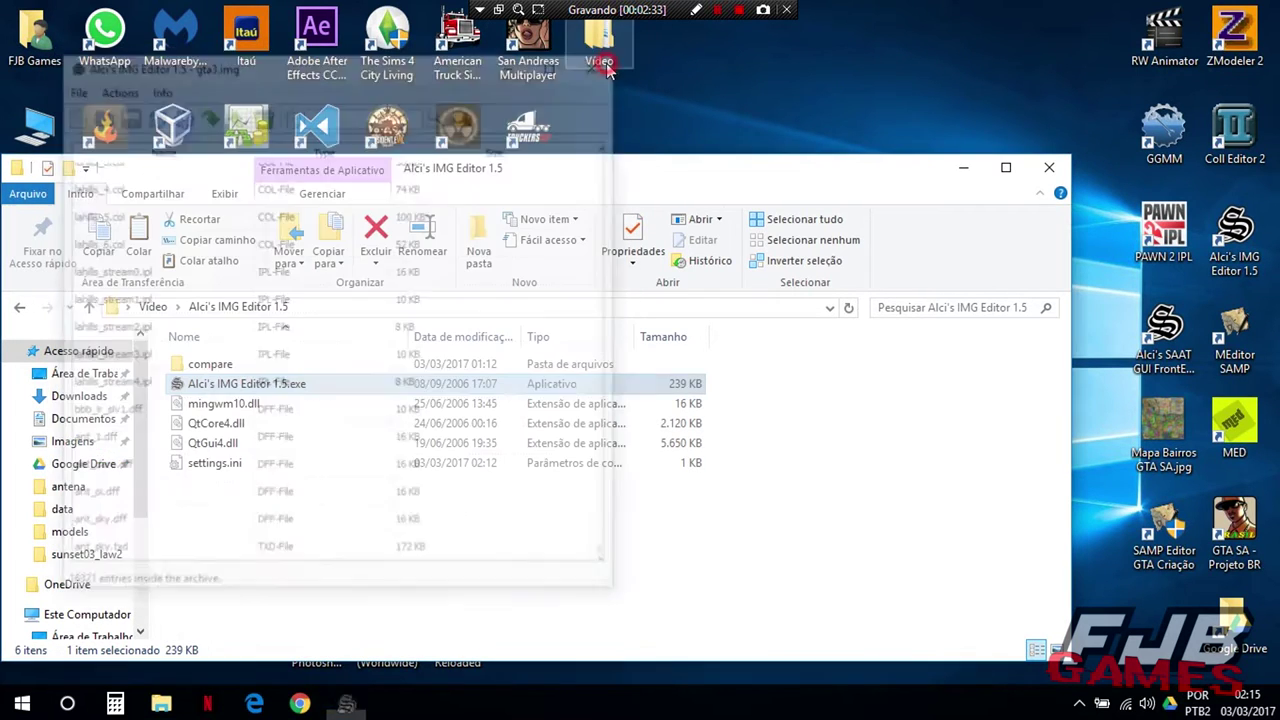
# Switch to SA-MP Map Construction by running editor.exe from Vídeo's GTA San Andreas folder and load the game map without COLLs
pyautogui.click(153, 307)
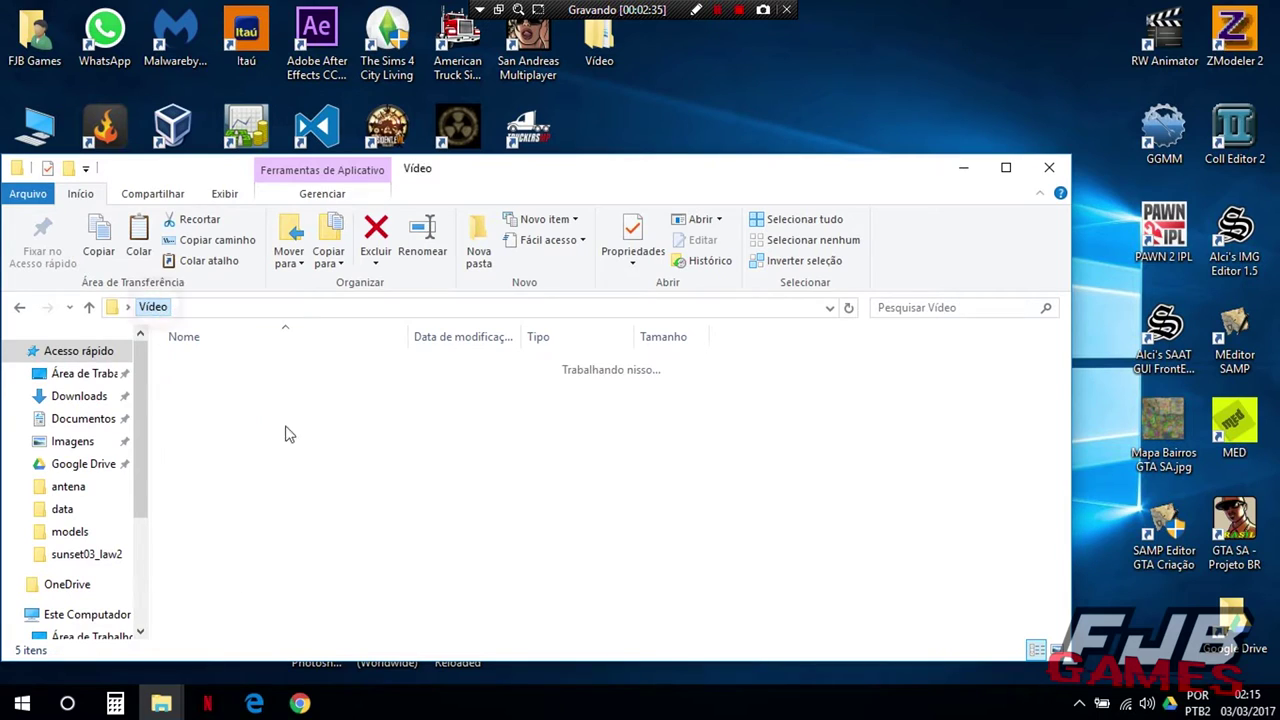
pyautogui.doubleClick(226, 423)
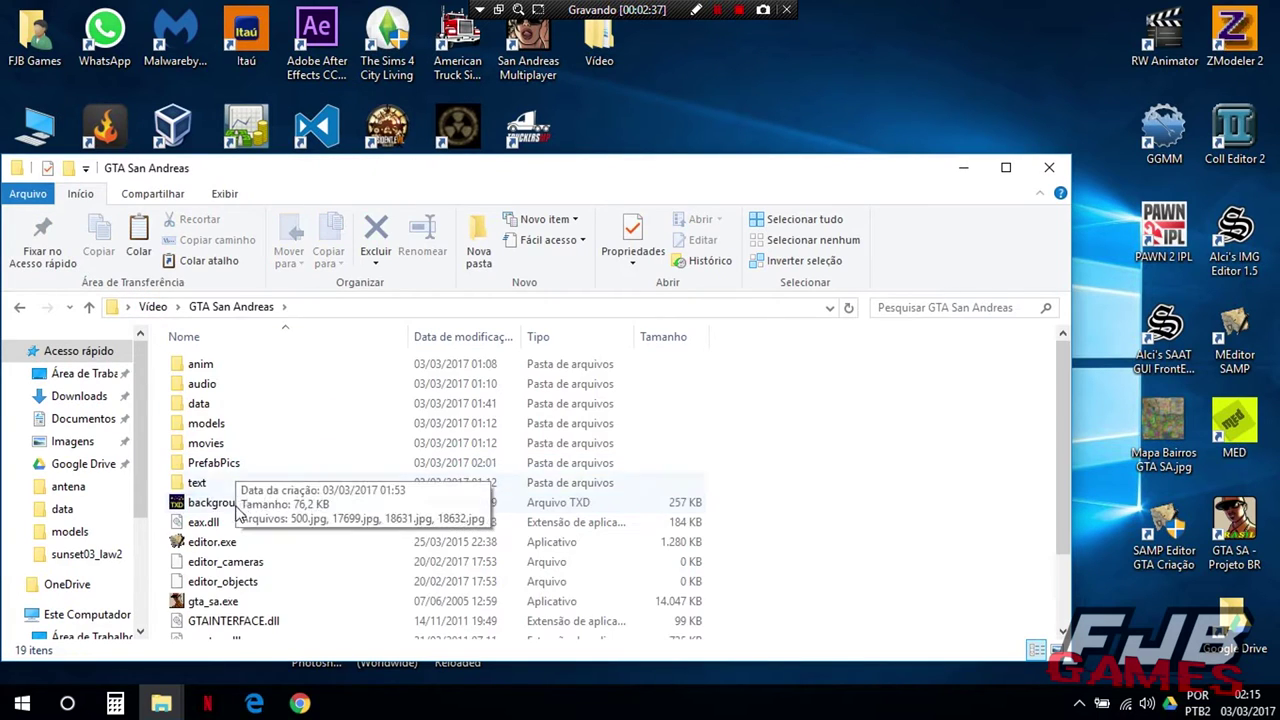
pyautogui.doubleClick(210, 541)
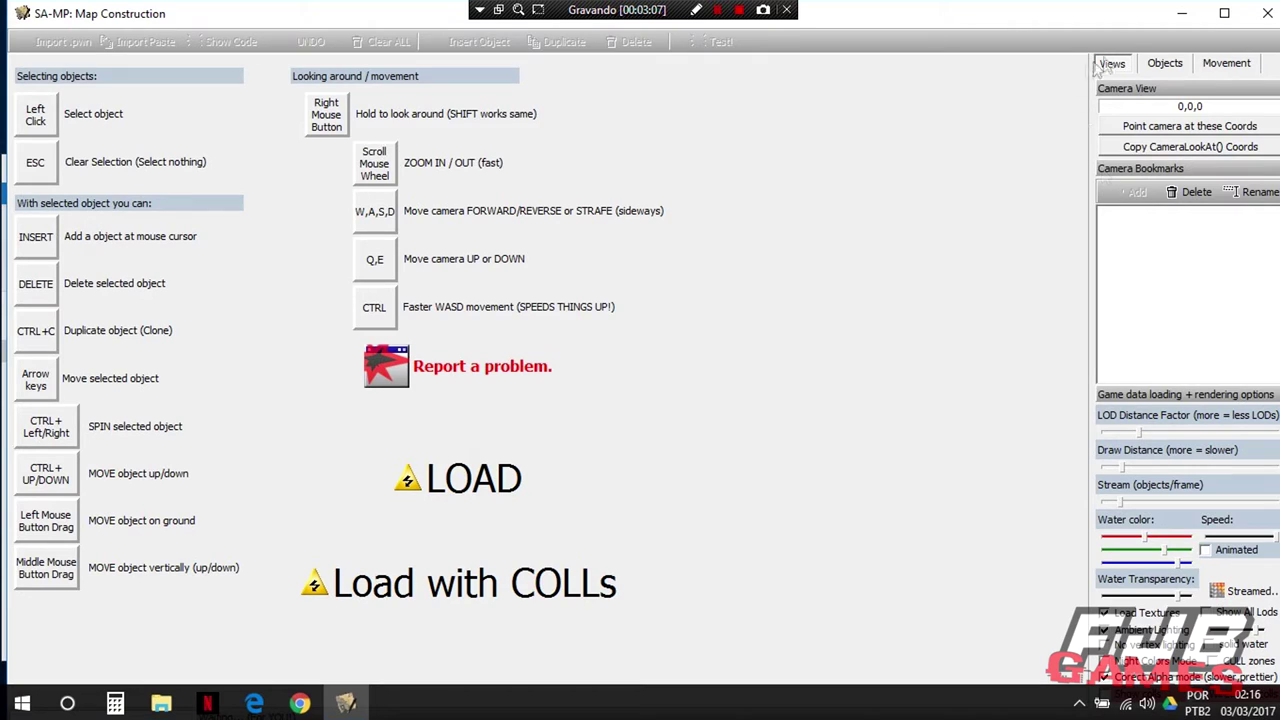
pyautogui.click(1165, 64)
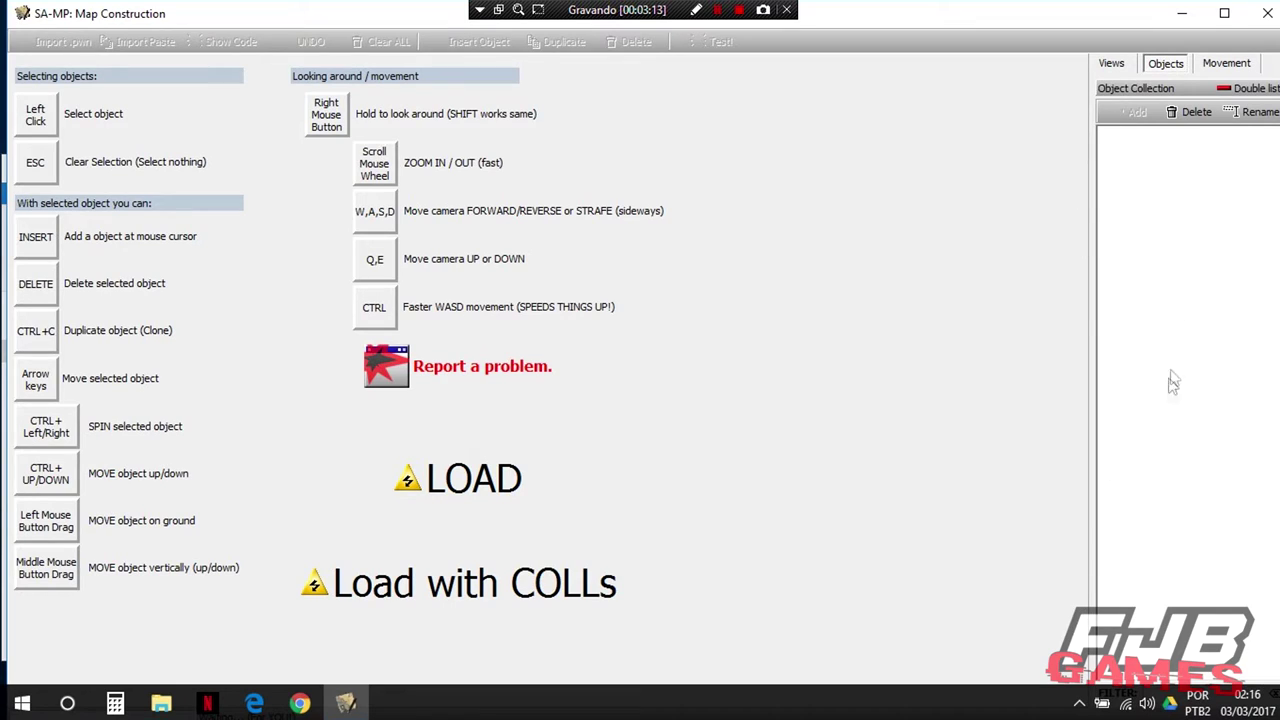
pyautogui.click(1227, 63)
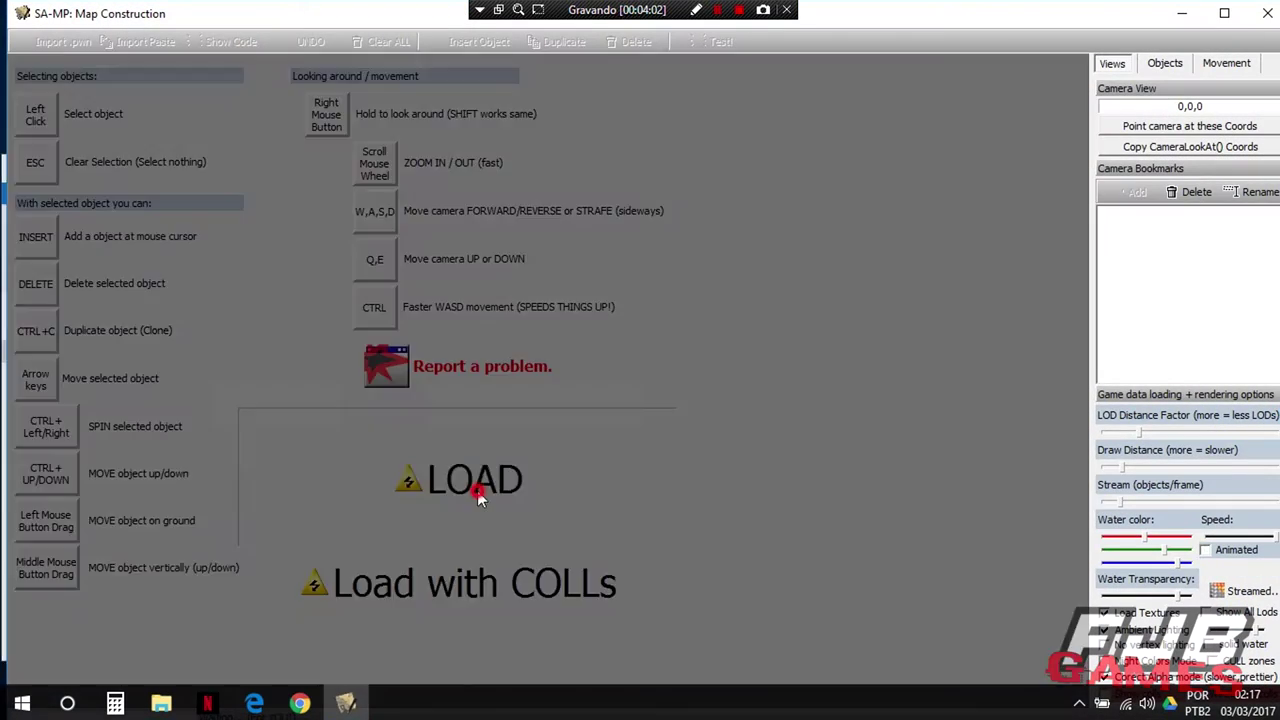
pyautogui.click(472, 486)
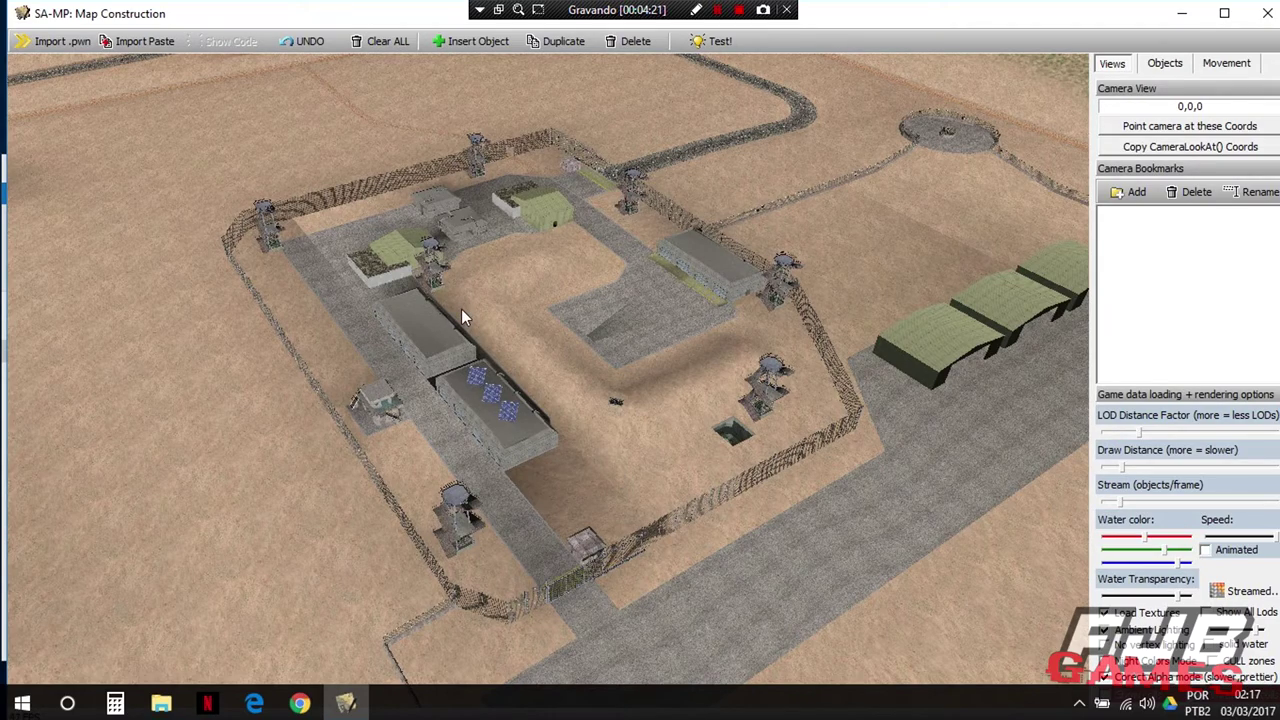
# Fly the camera from the desert base to the cul-de-sac and frame the house with the green garage door and its white neighbour
pyautogui.scroll(-3, 533, 305)
pyautogui.moveTo(597, 382); pyautogui.dragTo(695, 540, button='middle')
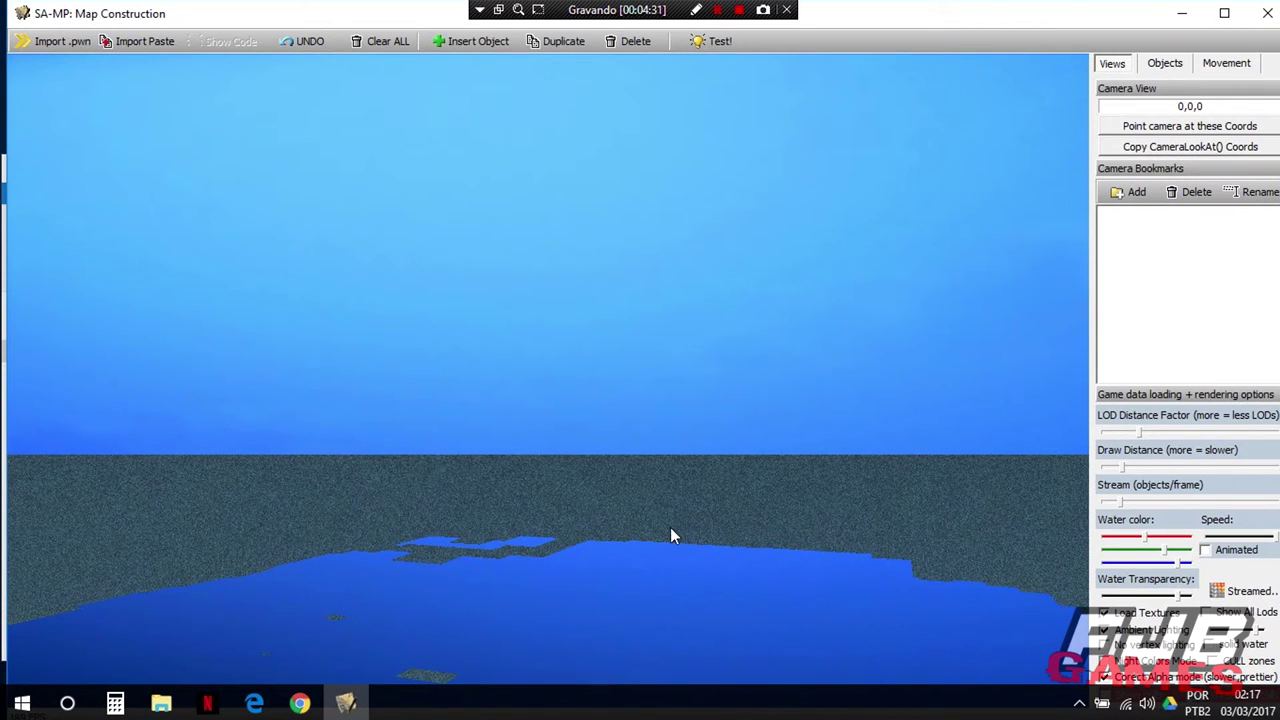
pyautogui.moveTo(671, 528); pyautogui.dragTo(643, 480, button='middle')
pyautogui.moveTo(643, 489); pyautogui.dragTo(484, 598, button='right')
pyautogui.press('w')
pyautogui.press('s')
pyautogui.press('d')
pyautogui.press('w')
pyautogui.press('w')
pyautogui.press('w')
pyautogui.press('w')
pyautogui.press('w')
pyautogui.press('w')
pyautogui.press('w')
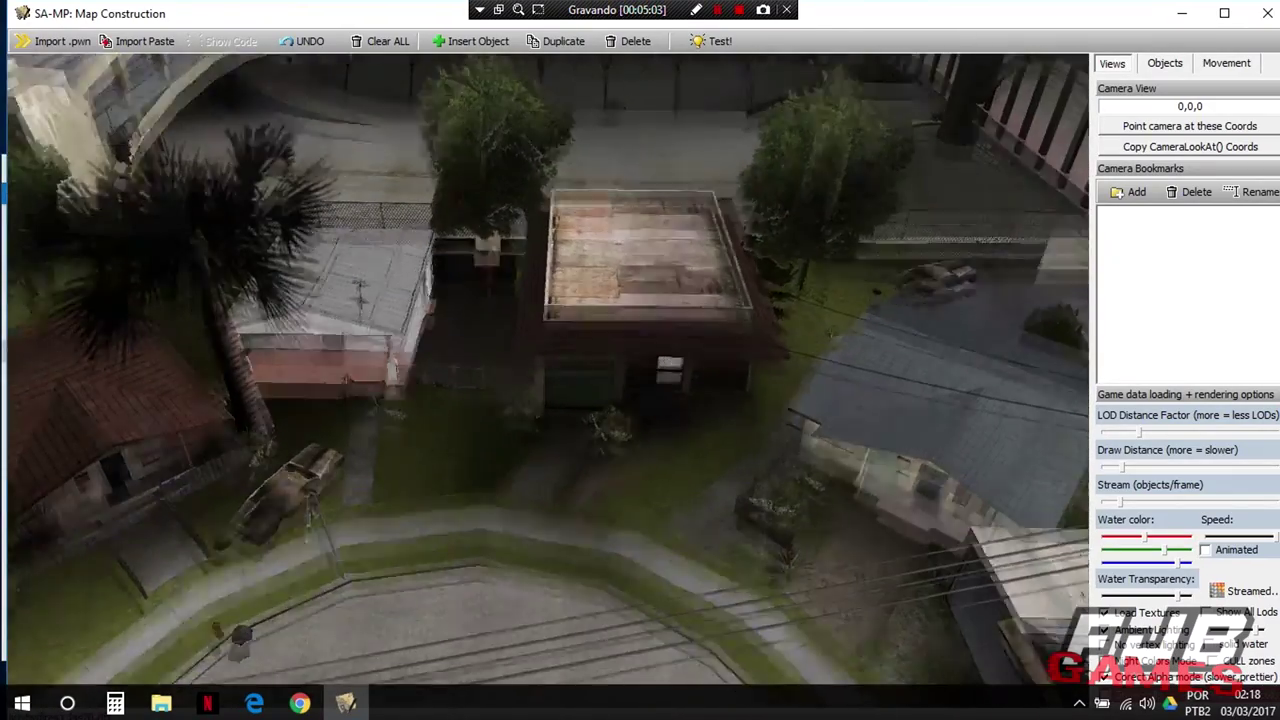
pyautogui.press('w')
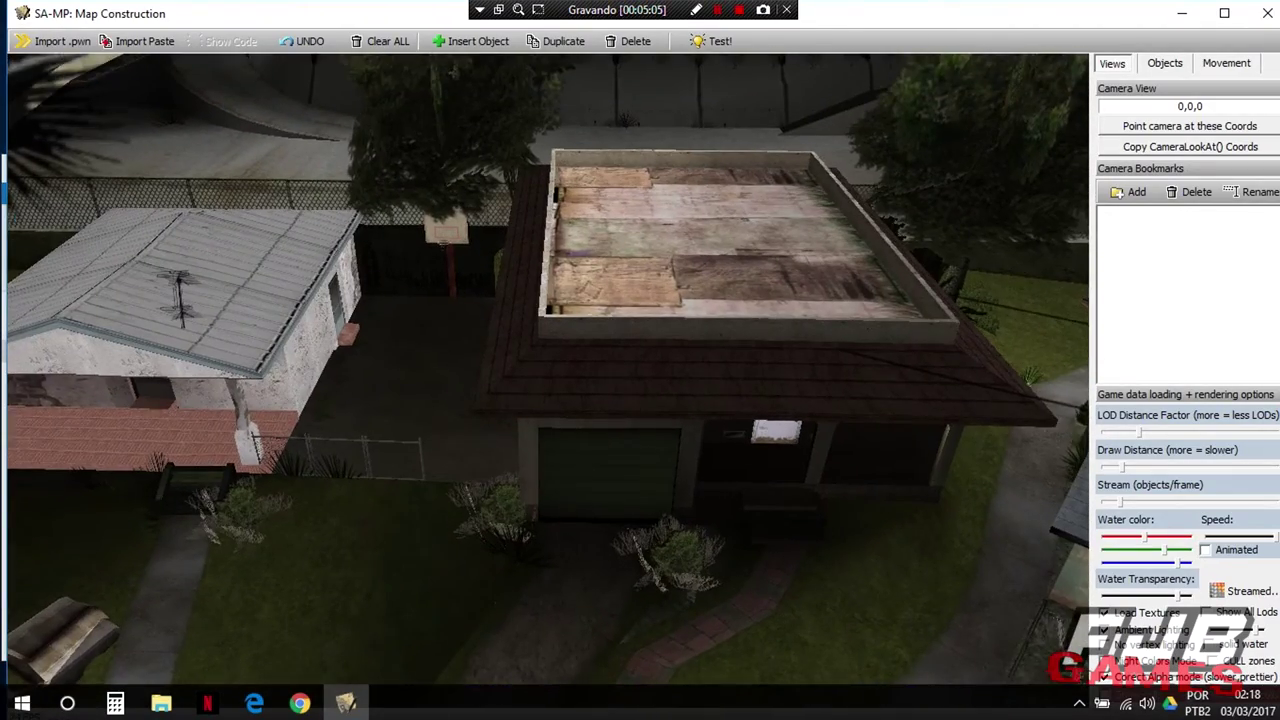
pyautogui.moveTo(646, 492); pyautogui.dragTo(646, 492, button='right')
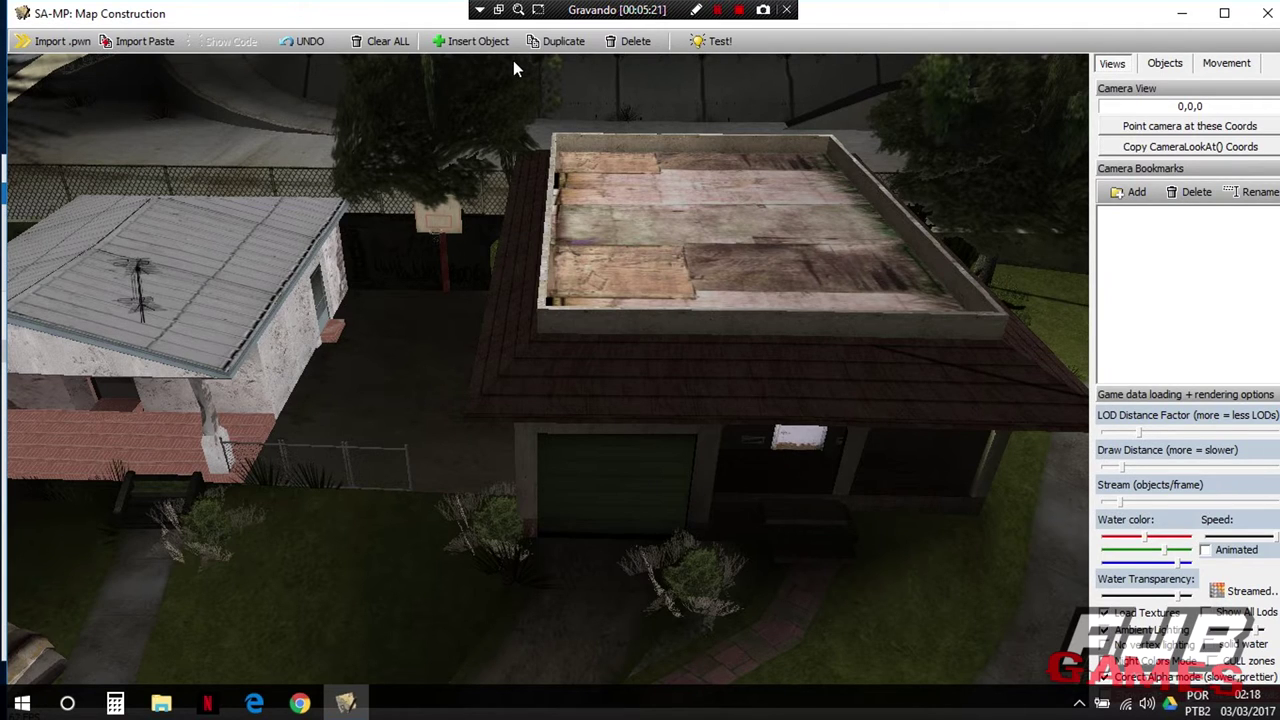
# Find ant_sky (18631) in the available objects, mark it as shown cut off, and add it to the object collection
pyautogui.click(1165, 63)
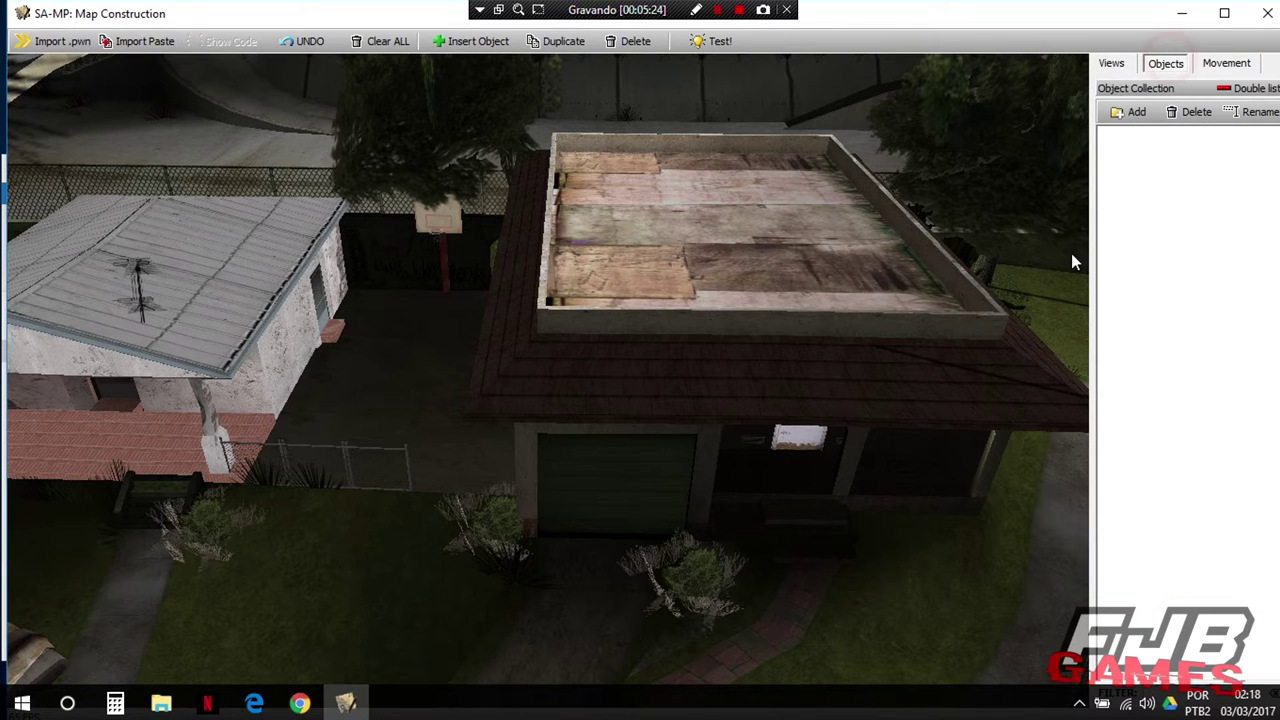
pyautogui.click(1131, 112)
pyautogui.click(1023, 346)
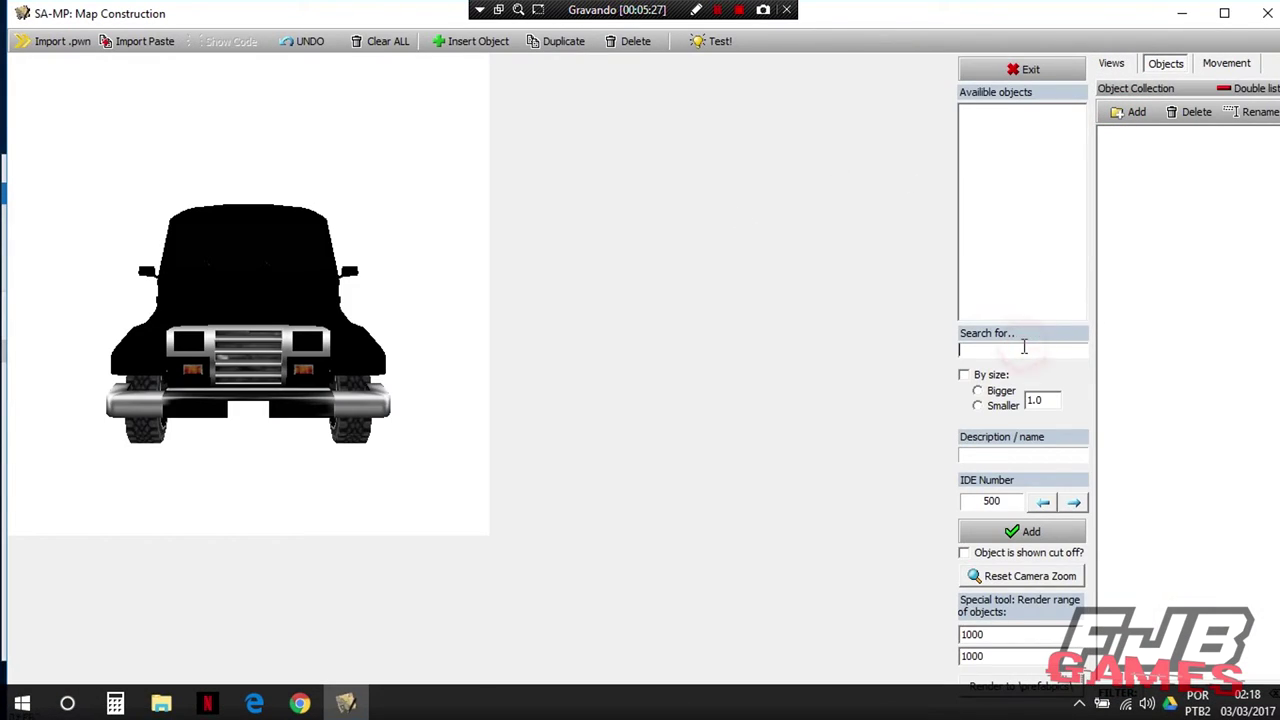
pyautogui.write('ant_sky')
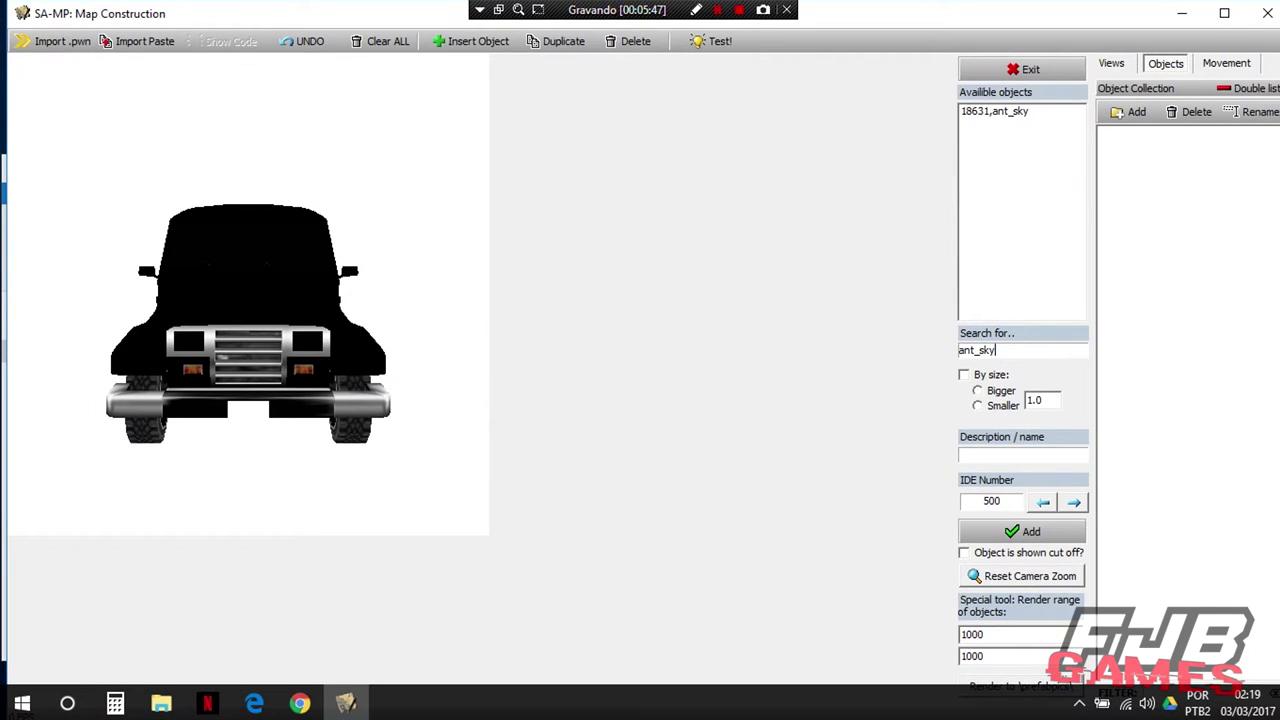
pyautogui.click(994, 111)
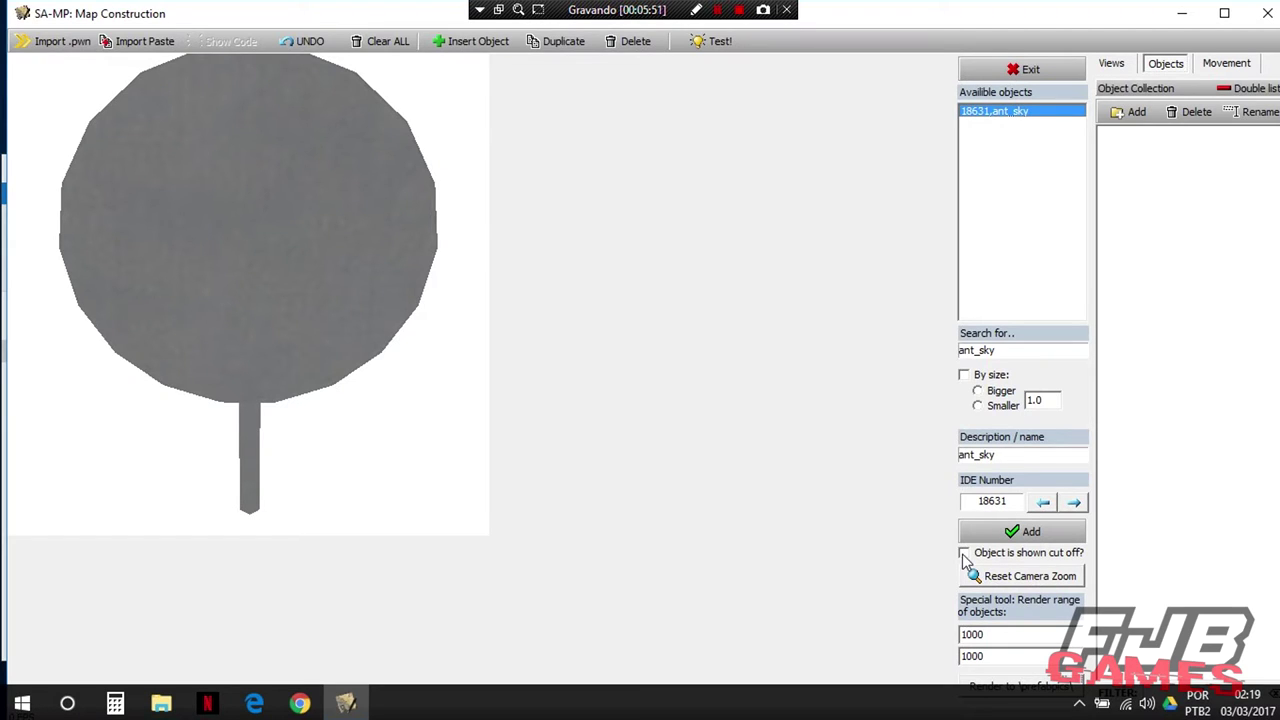
pyautogui.click(964, 555)
pyautogui.click(964, 555)
pyautogui.click(964, 555)
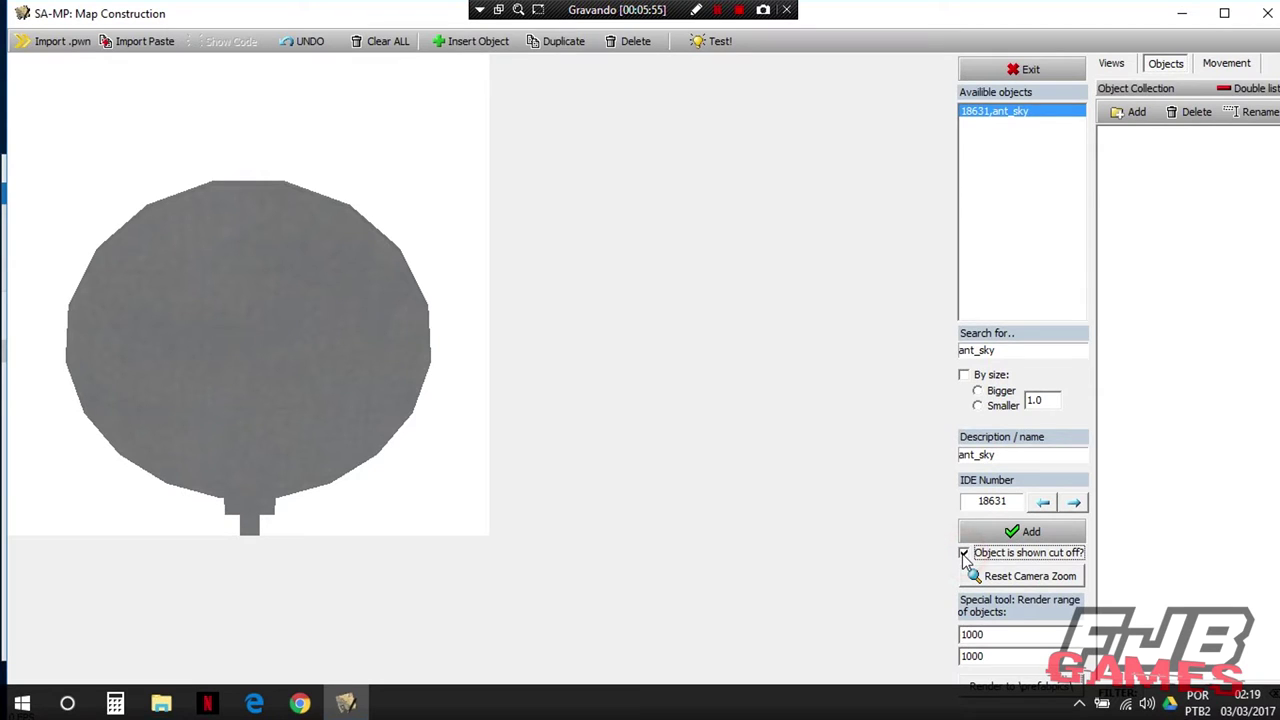
pyautogui.click(1025, 528)
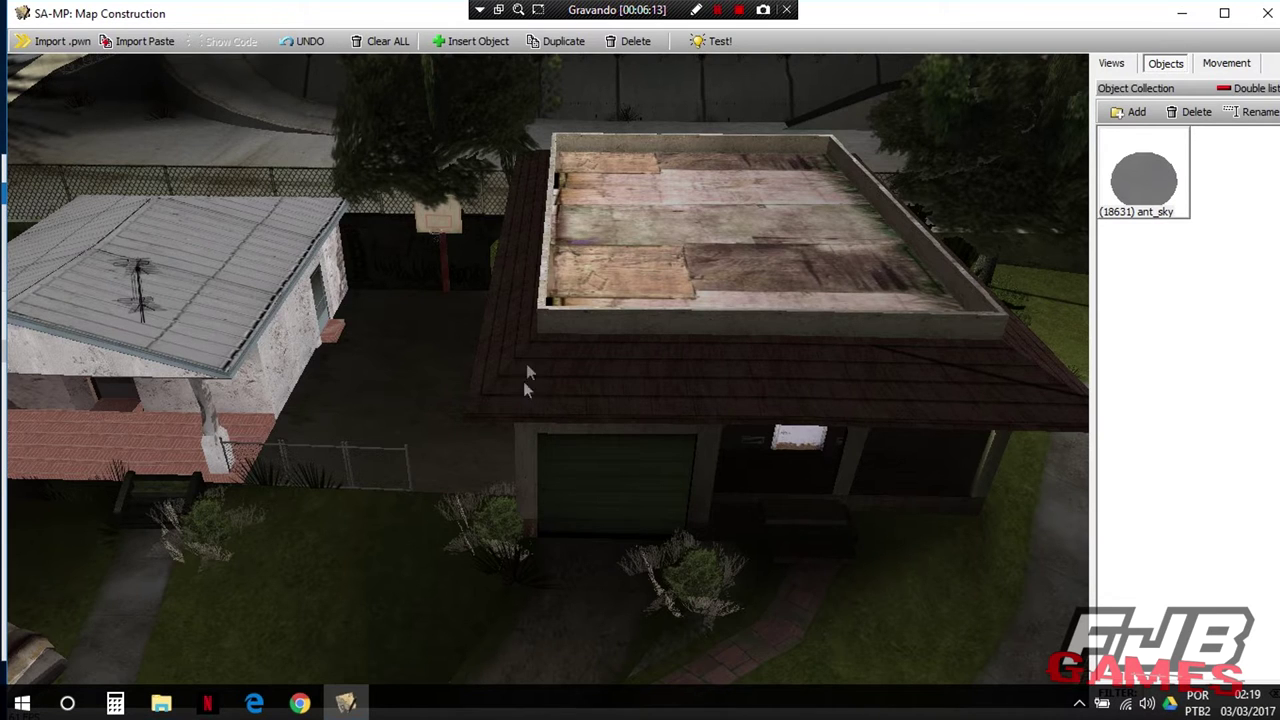
# Insert the ant_sky object, IDE number 18631, on the roof edge of the house with the green garage door
pyautogui.click(487, 44)
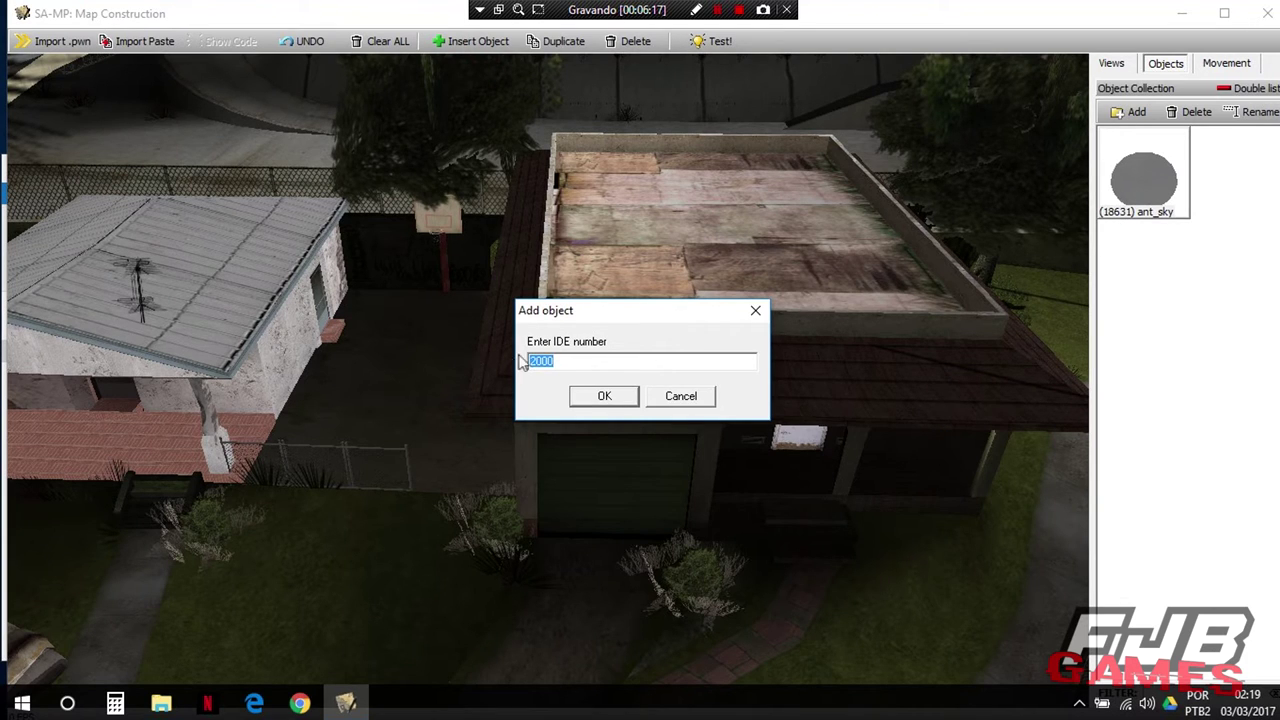
pyautogui.click(752, 311)
pyautogui.click(1150, 180)
pyautogui.click(484, 48)
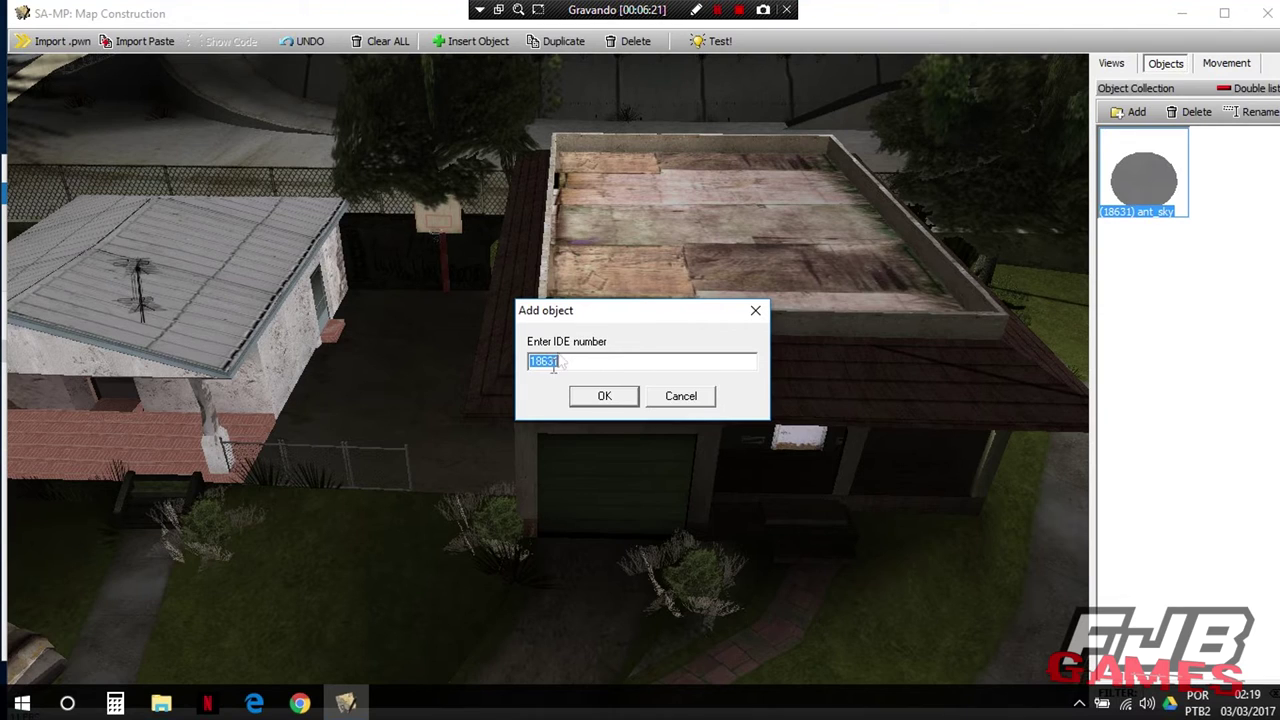
pyautogui.click(603, 397)
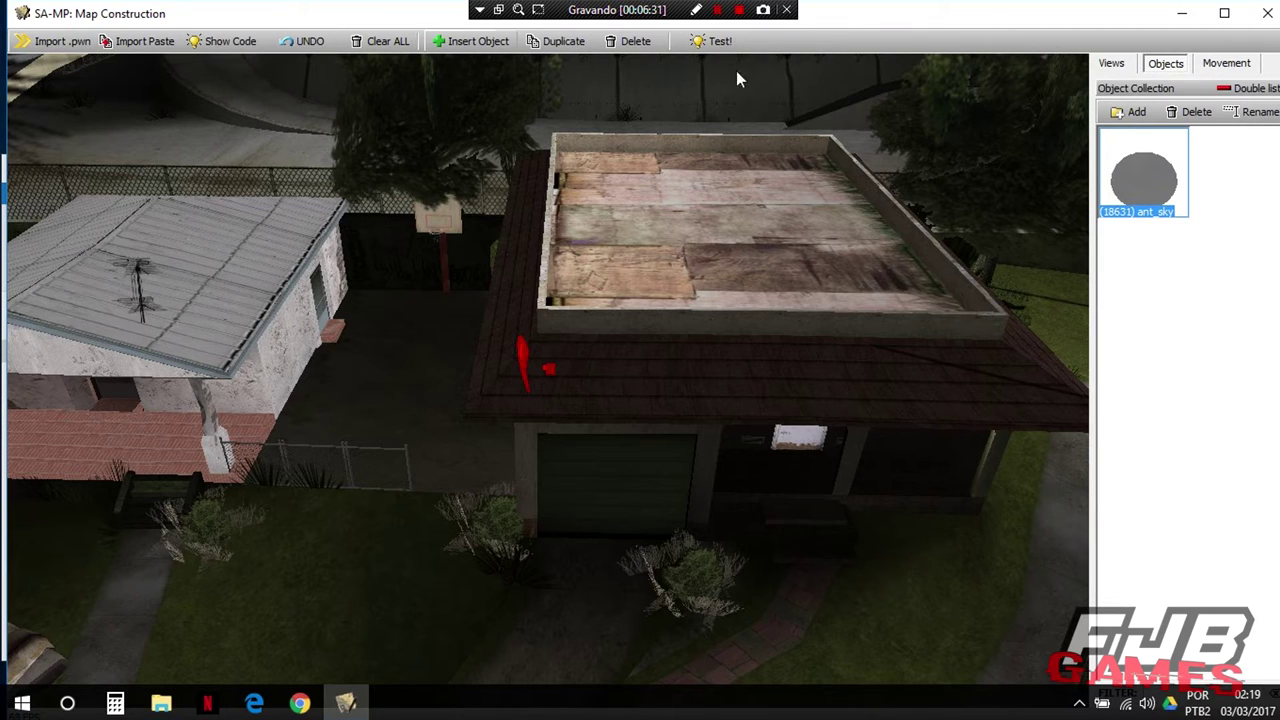
# Rotate the 18631 antenna to a Z angle of -105 and a Y angle of 4, and raise it to Z 19.4176
pyautogui.click(1226, 66)
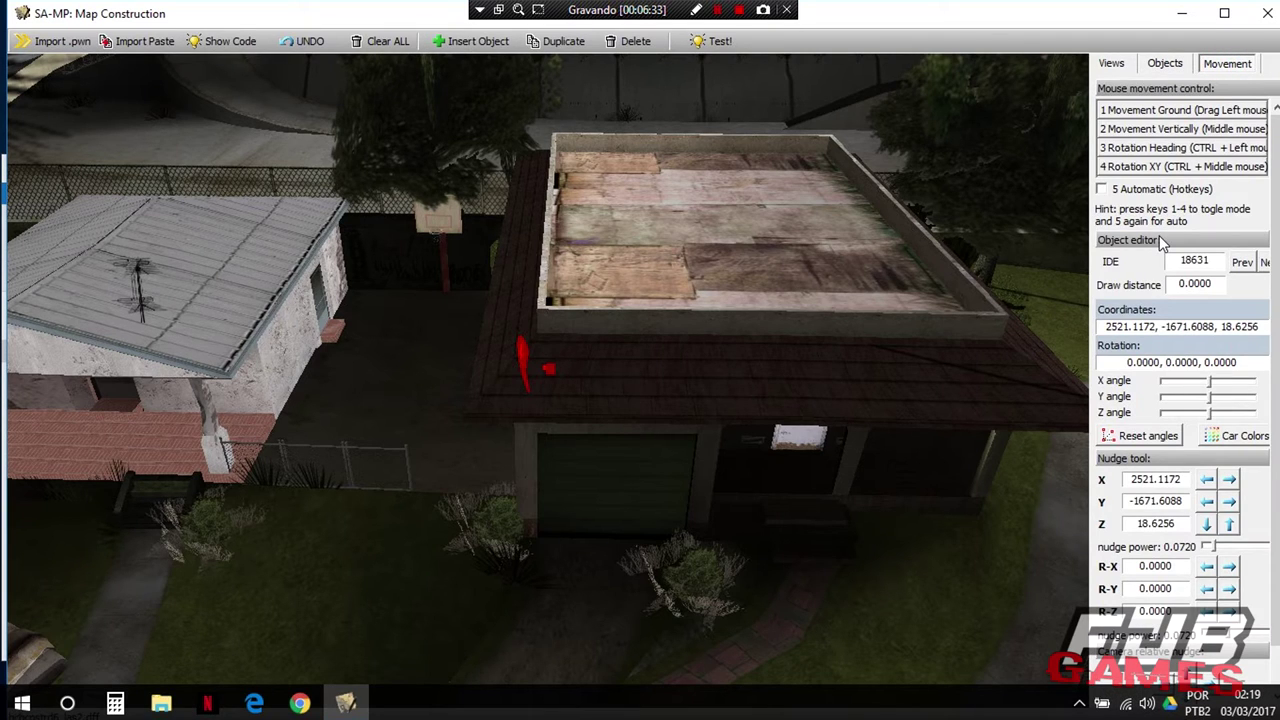
pyautogui.moveTo(1210, 415)
pyautogui.mouseDown()
pyautogui.moveTo(1223, 414)
pyautogui.moveTo(1196, 395)
pyautogui.moveTo(1228, 422)
pyautogui.moveTo(1200, 418)
pyautogui.mouseUp()
pyautogui.click(1229, 524)
pyautogui.click(1229, 524)
pyautogui.click(1229, 524)
pyautogui.click(1229, 524)
pyautogui.click(1229, 524)
pyautogui.click(1229, 524)
pyautogui.click(1229, 524)
pyautogui.click(1229, 524)
pyautogui.click(1229, 524)
pyautogui.click(1229, 524)
pyautogui.click(1229, 524)
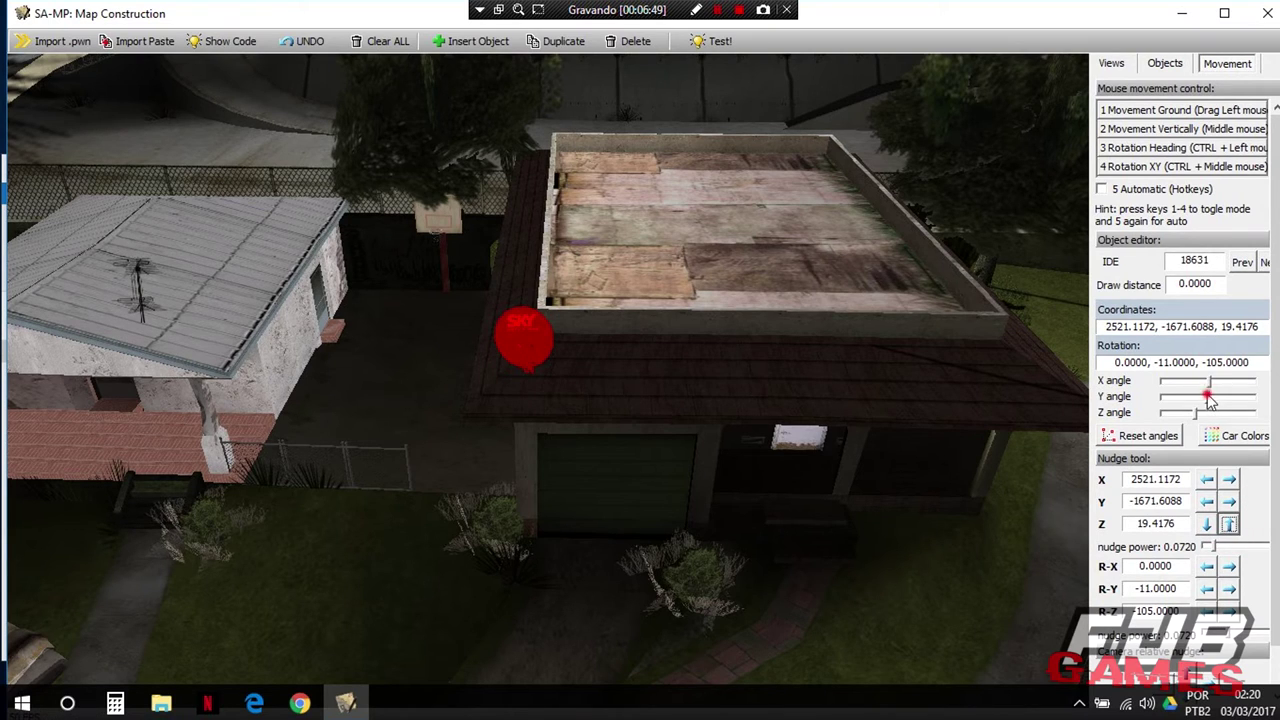
pyautogui.moveTo(1209, 397); pyautogui.dragTo(1208, 396)
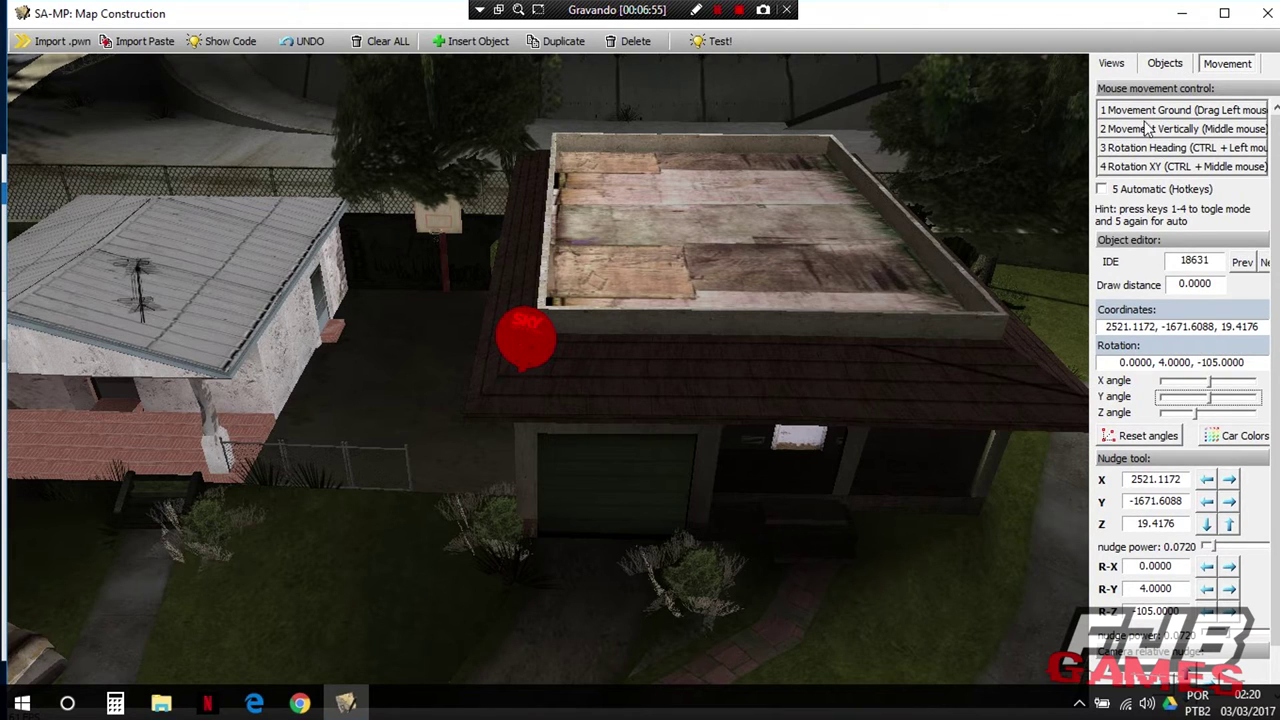
# Insert a second antenna, IDE number 18632, on the front corner of the neighbouring white house's roof
pyautogui.click(1165, 63)
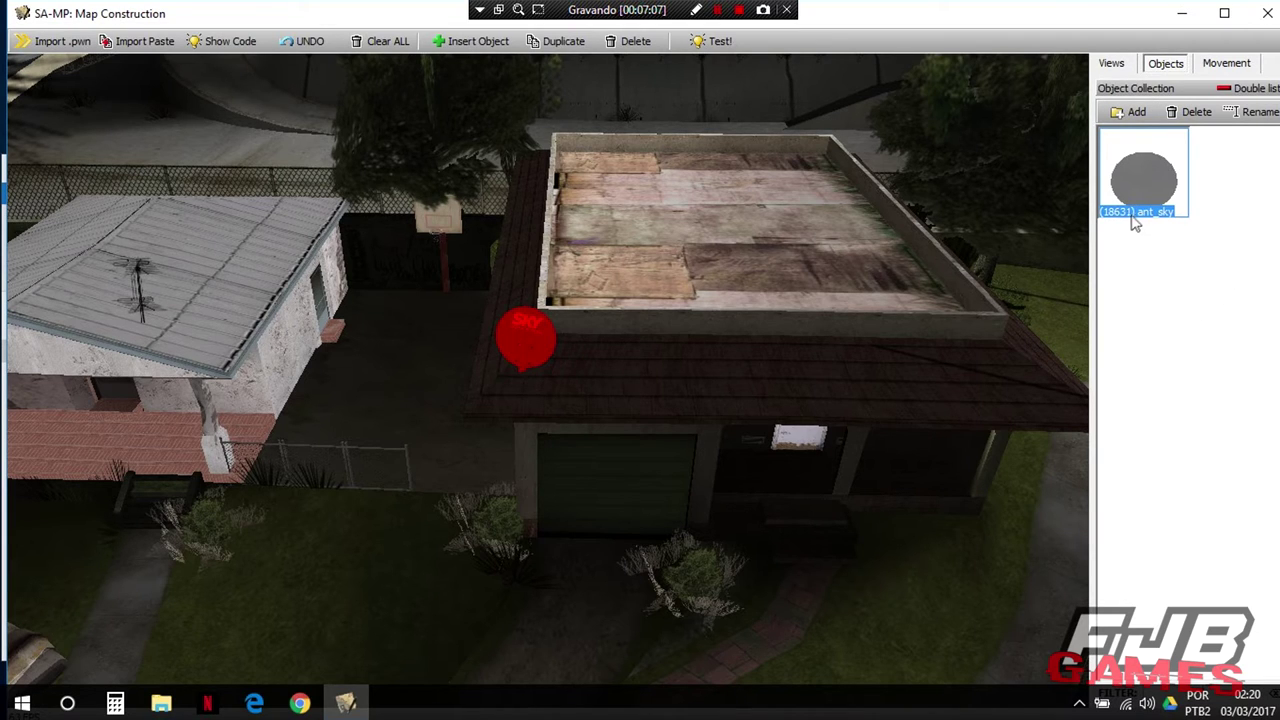
pyautogui.click(209, 343)
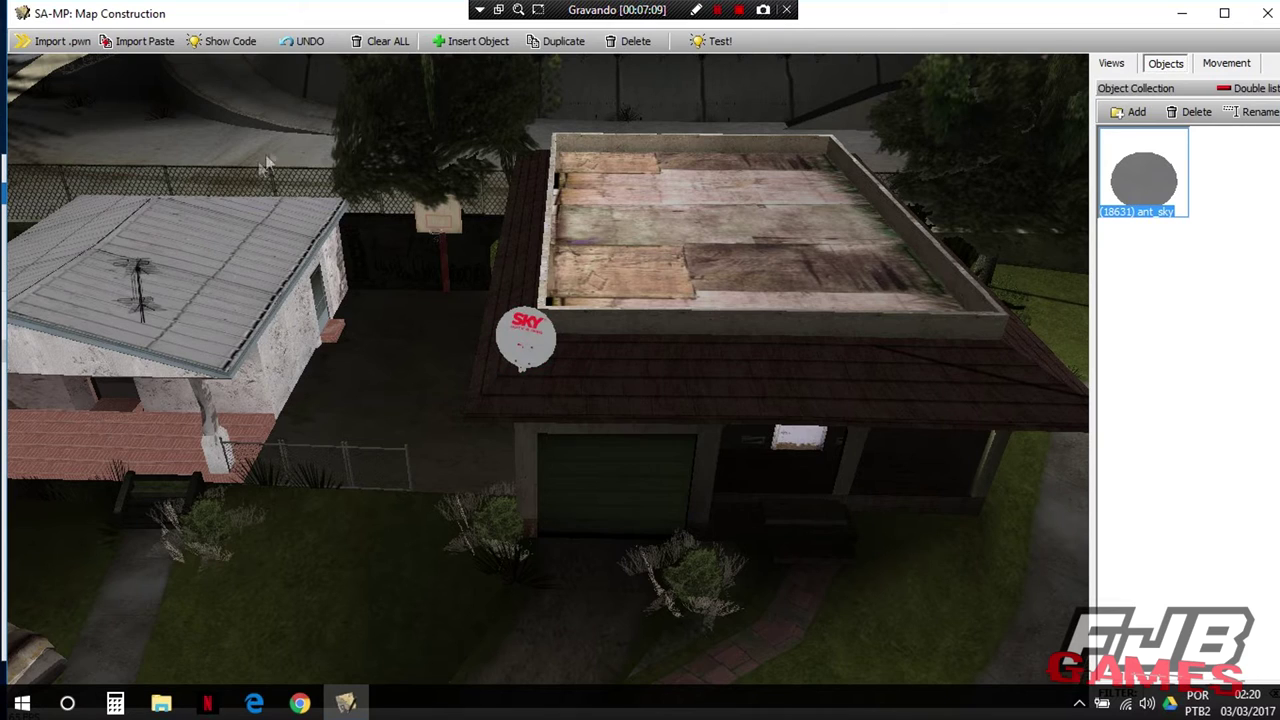
pyautogui.click(470, 41)
pyautogui.click(571, 362)
pyautogui.press('Return')
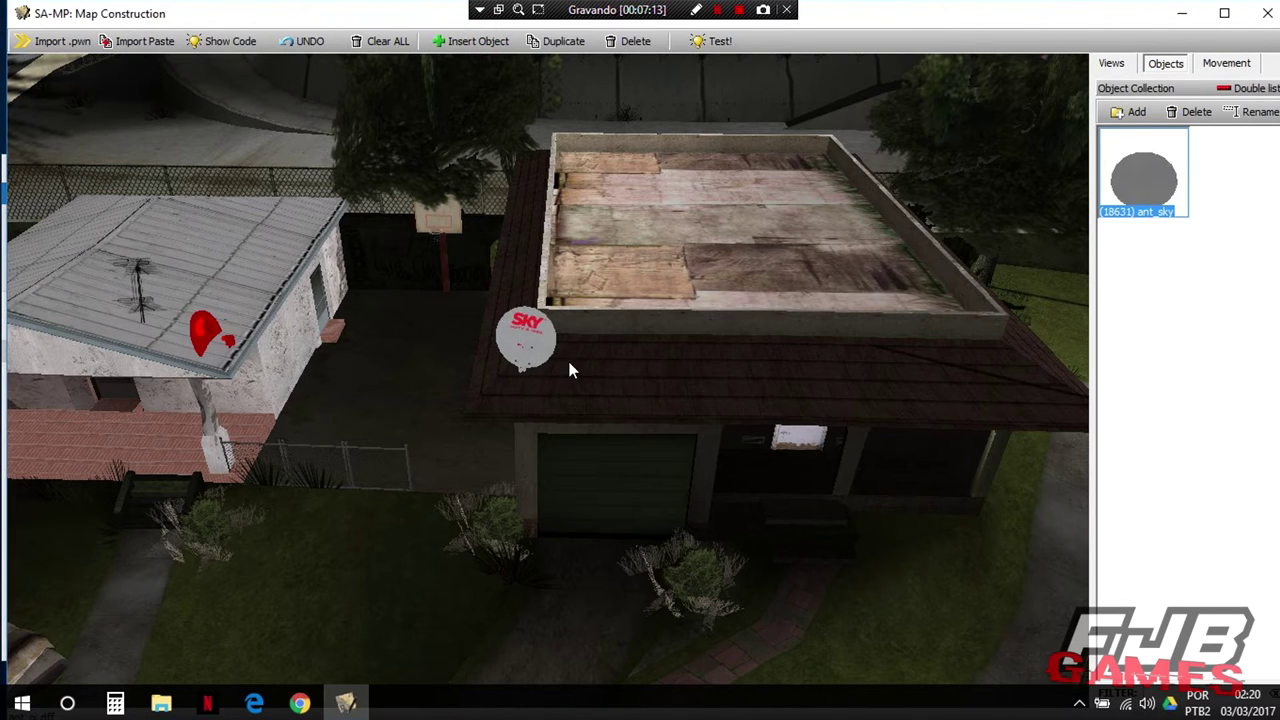
# Rotate the 18632 antenna to a Z angle of -55 and raise it to Z 18.9014
pyautogui.click(1113, 62)
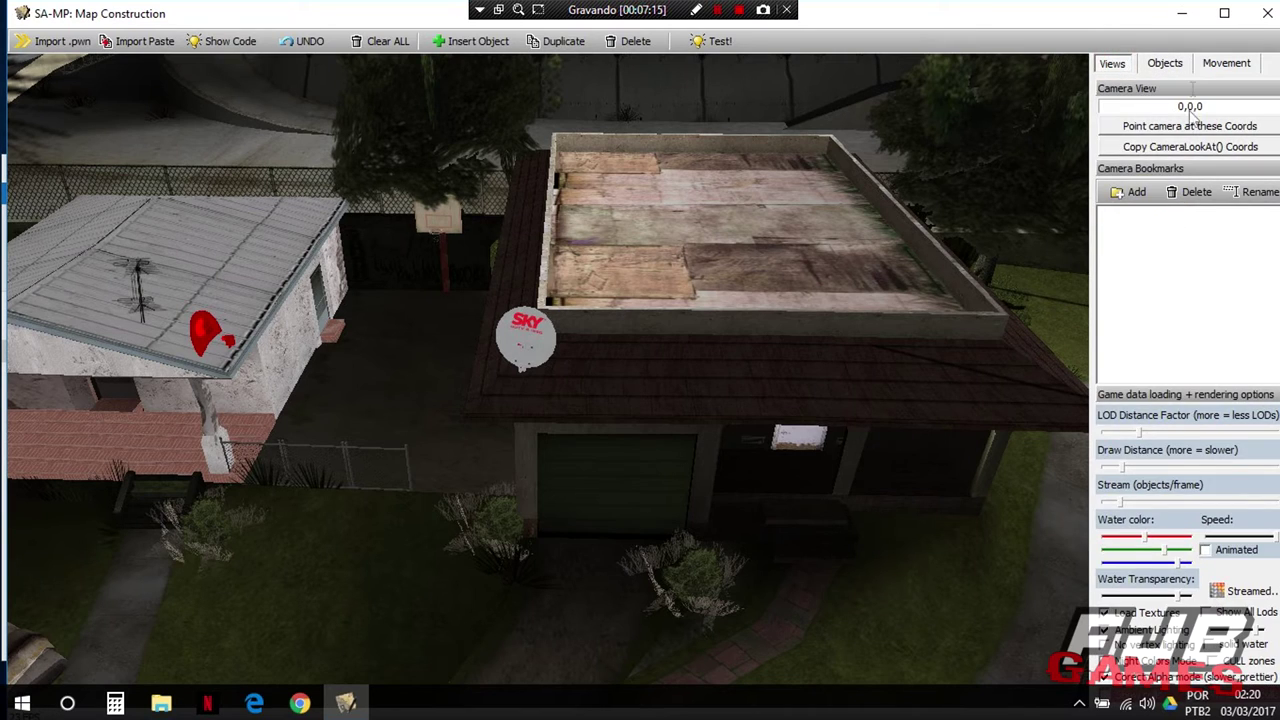
pyautogui.click(1222, 62)
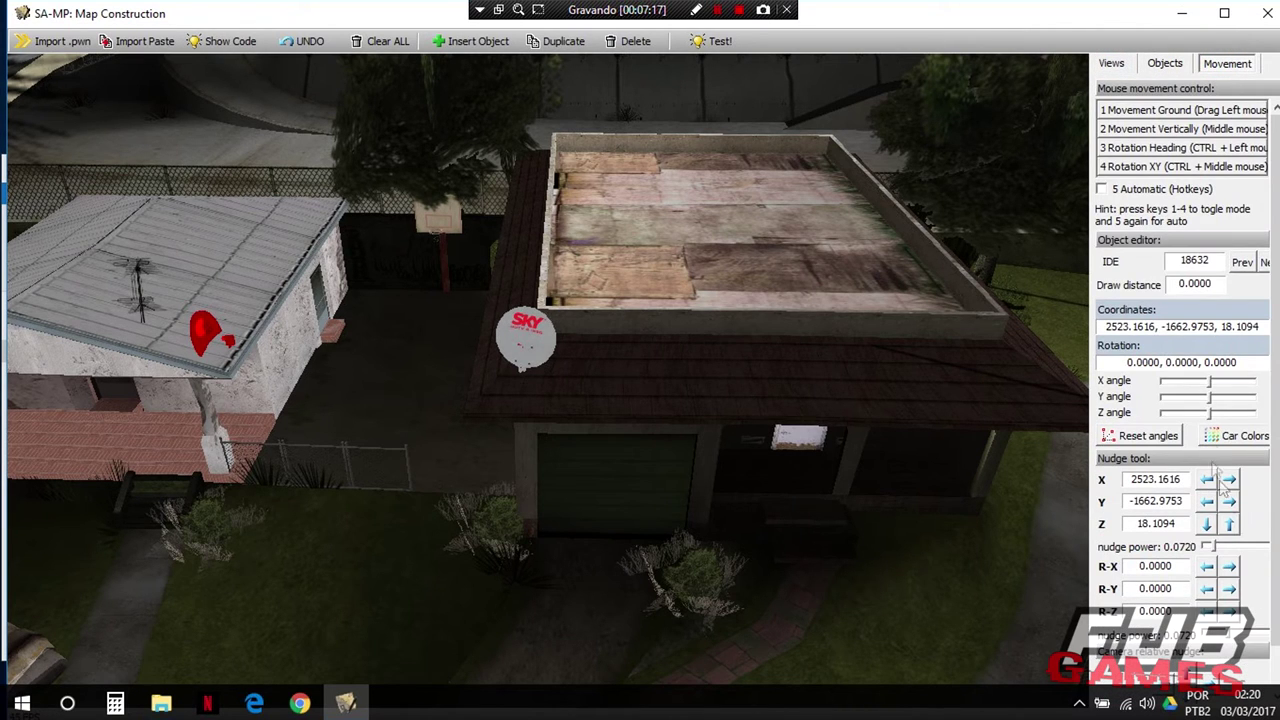
pyautogui.click(1208, 413)
pyautogui.moveTo(1212, 418); pyautogui.dragTo(1203, 414)
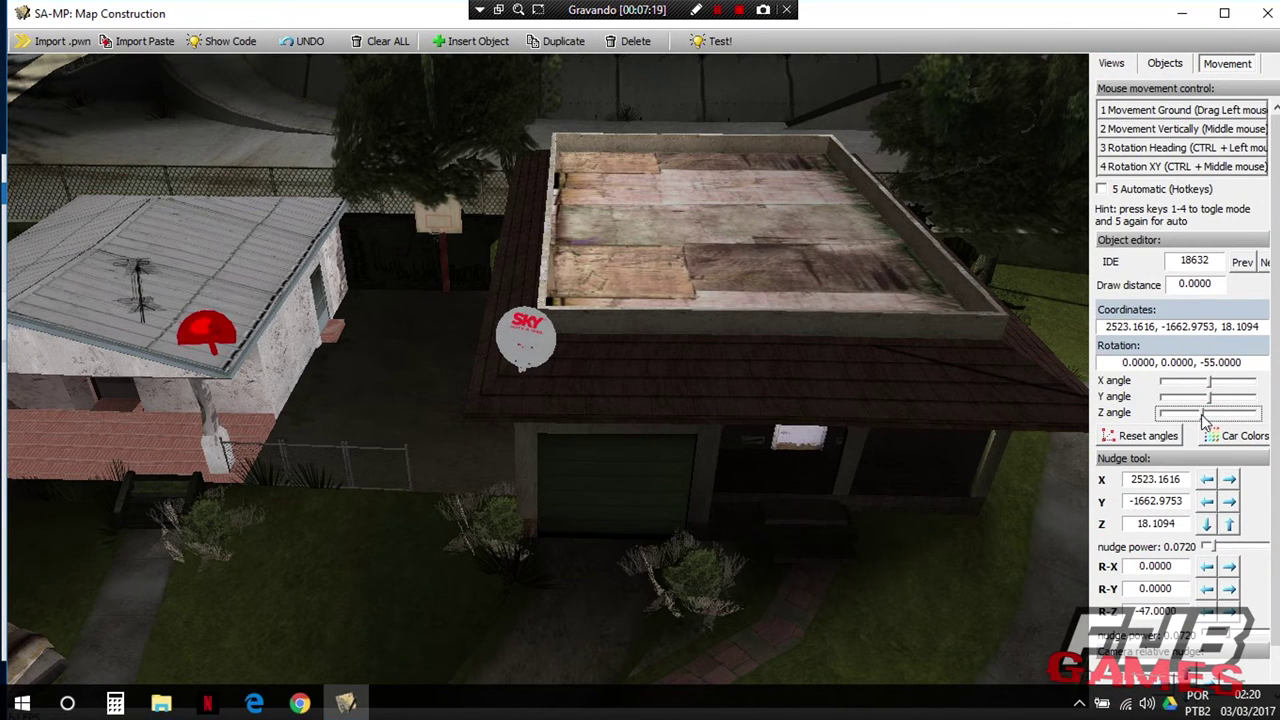
pyautogui.click(1230, 524)
pyautogui.click(1230, 524)
pyautogui.click(1230, 524)
pyautogui.click(1230, 524)
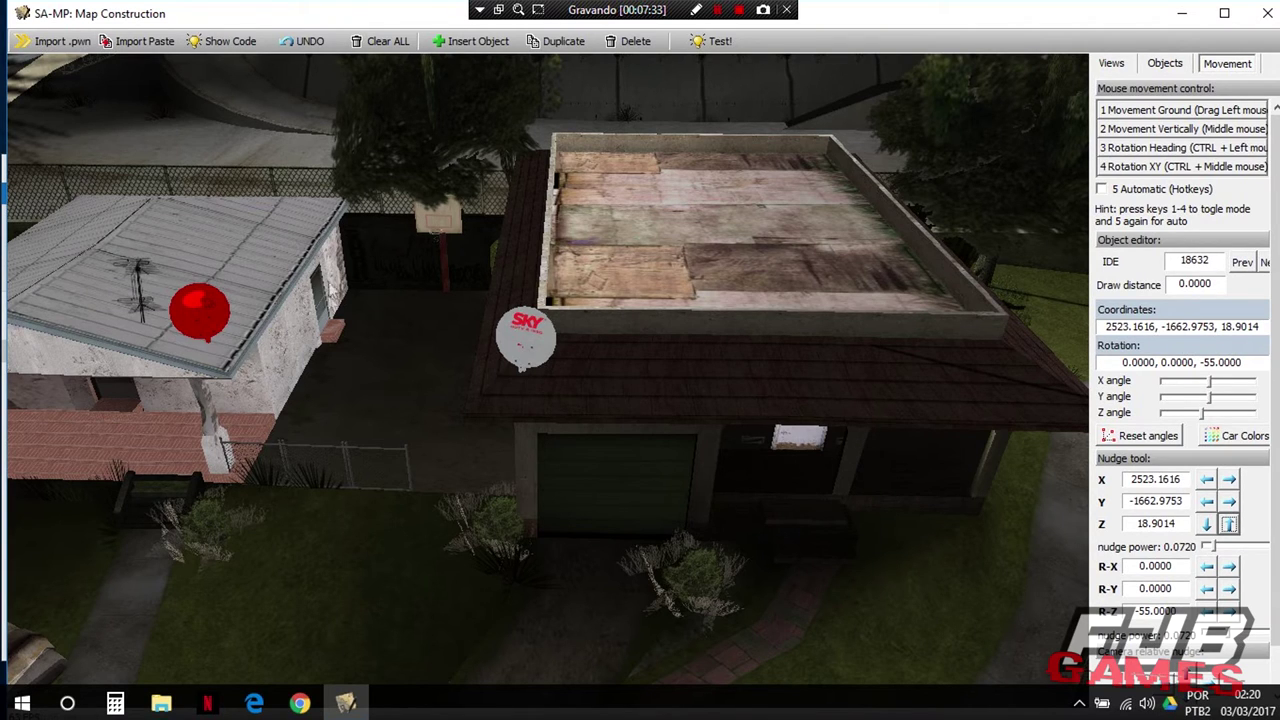
# Export the placed objects' CreateObject code as antenas.pwn on the desktop and close the code window
pyautogui.click(228, 43)
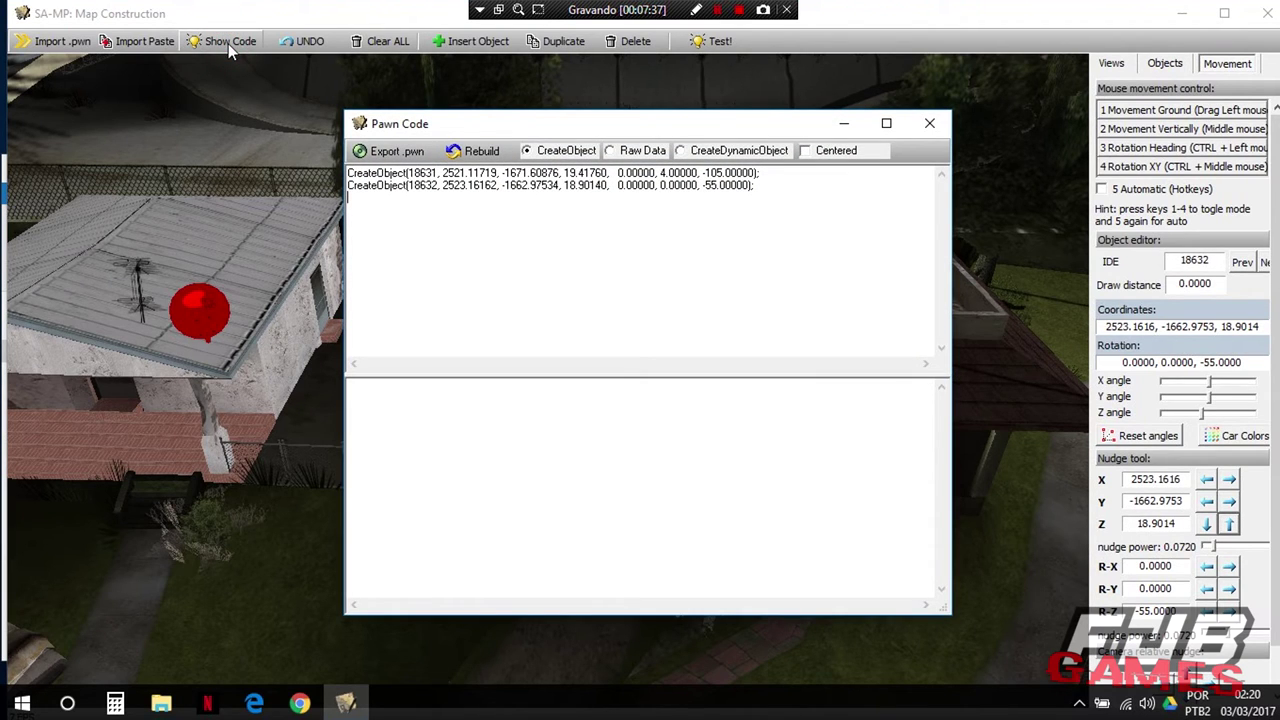
pyautogui.click(390, 151)
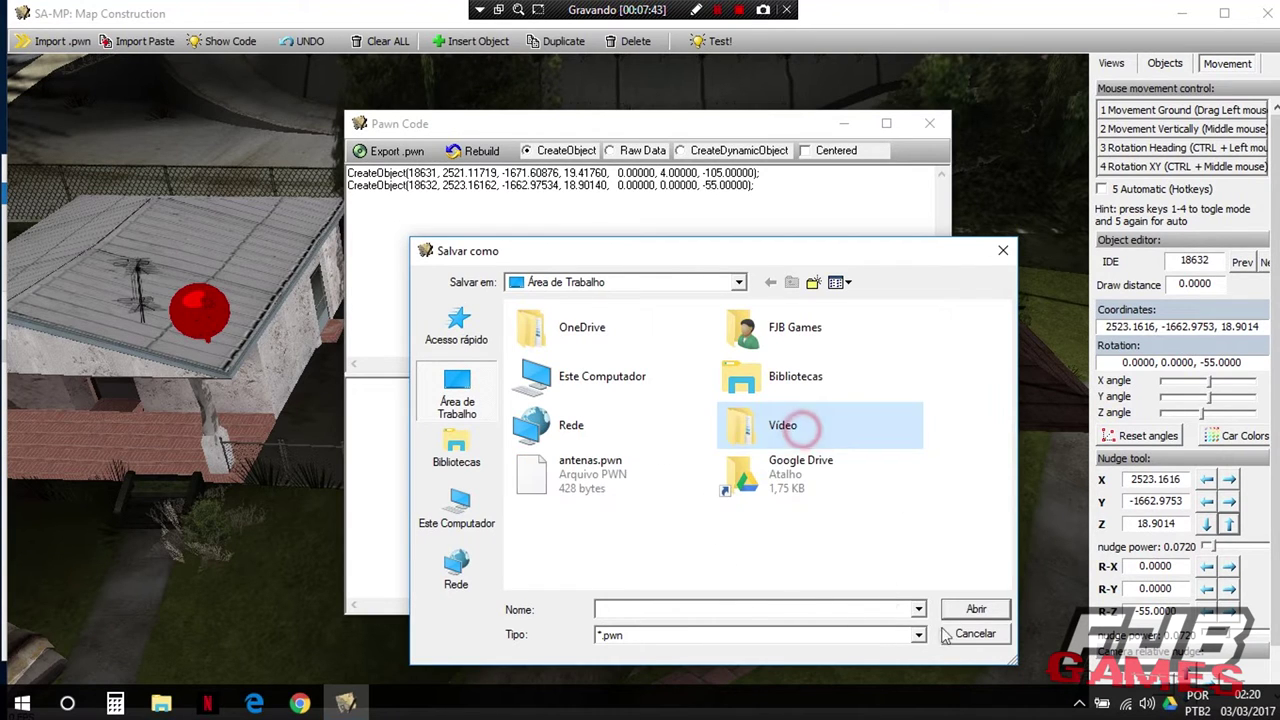
pyautogui.click(550, 478)
pyautogui.click(975, 609)
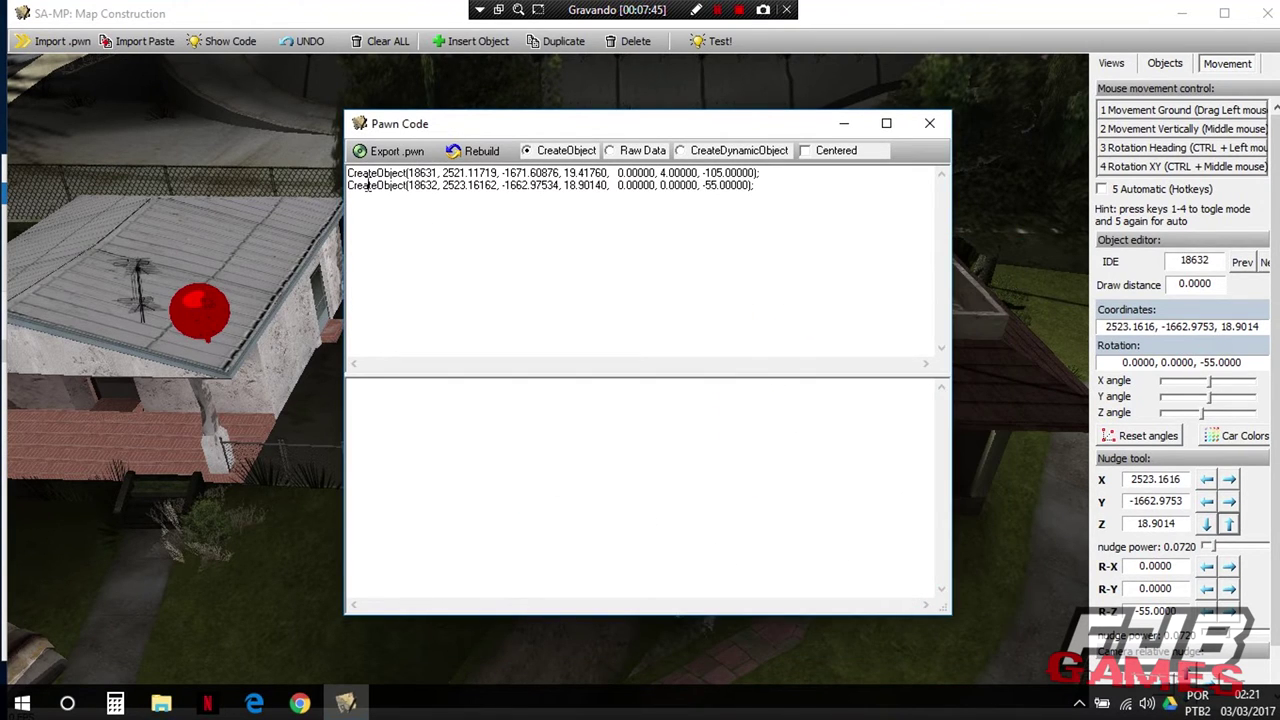
pyautogui.click(929, 123)
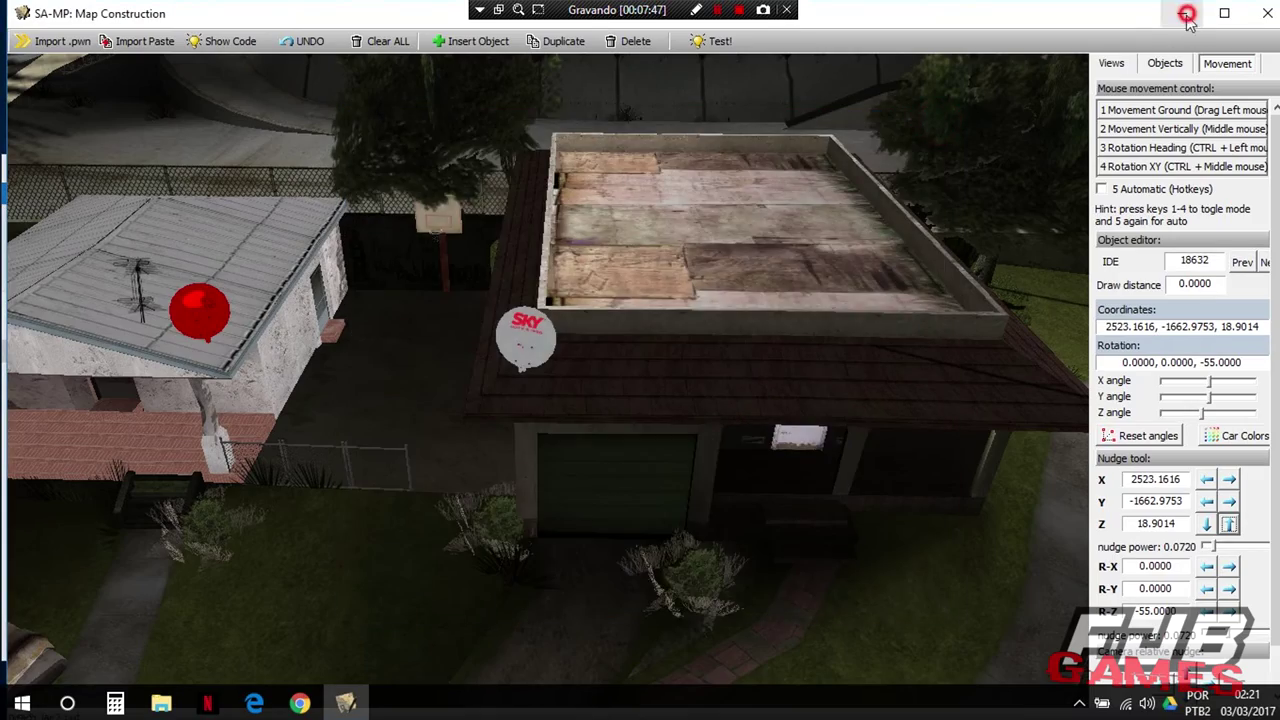
# Switch from the map editor to the PAWN 2 IPL converter and load antenas.pwn from the desktop for conversion
pyautogui.click(1187, 14)
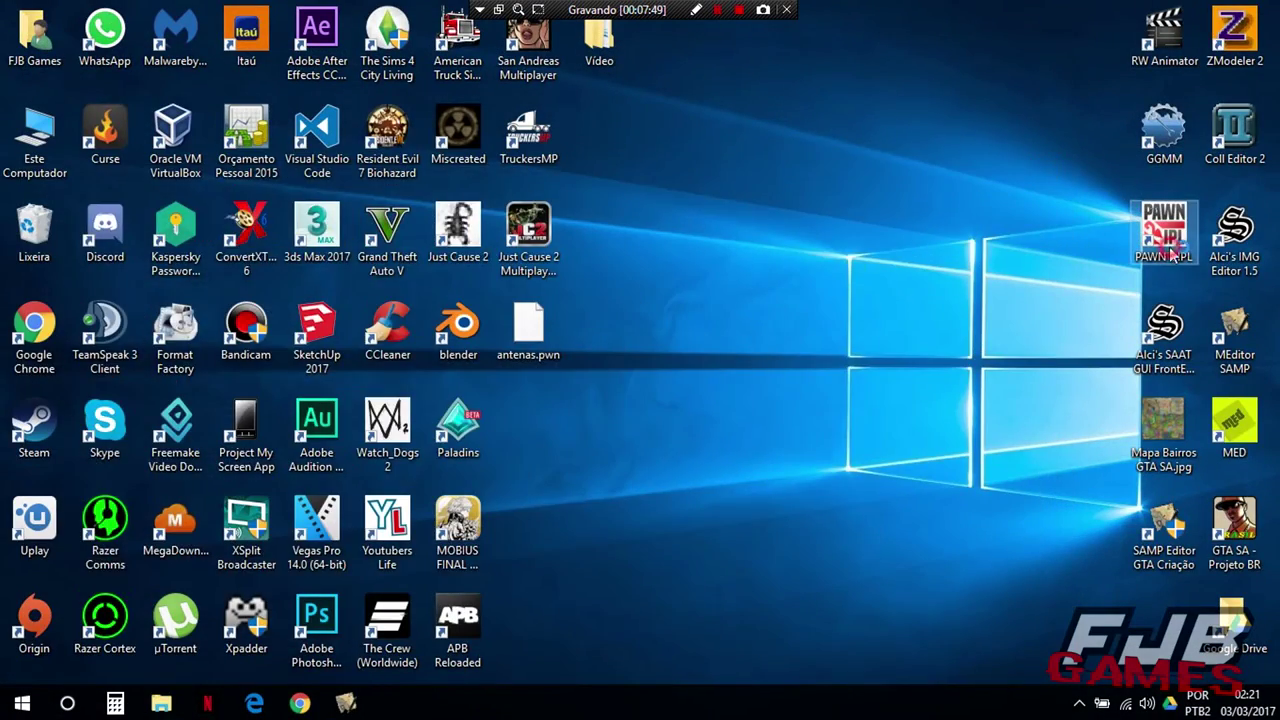
pyautogui.doubleClick(1163, 230)
pyautogui.click(399, 98)
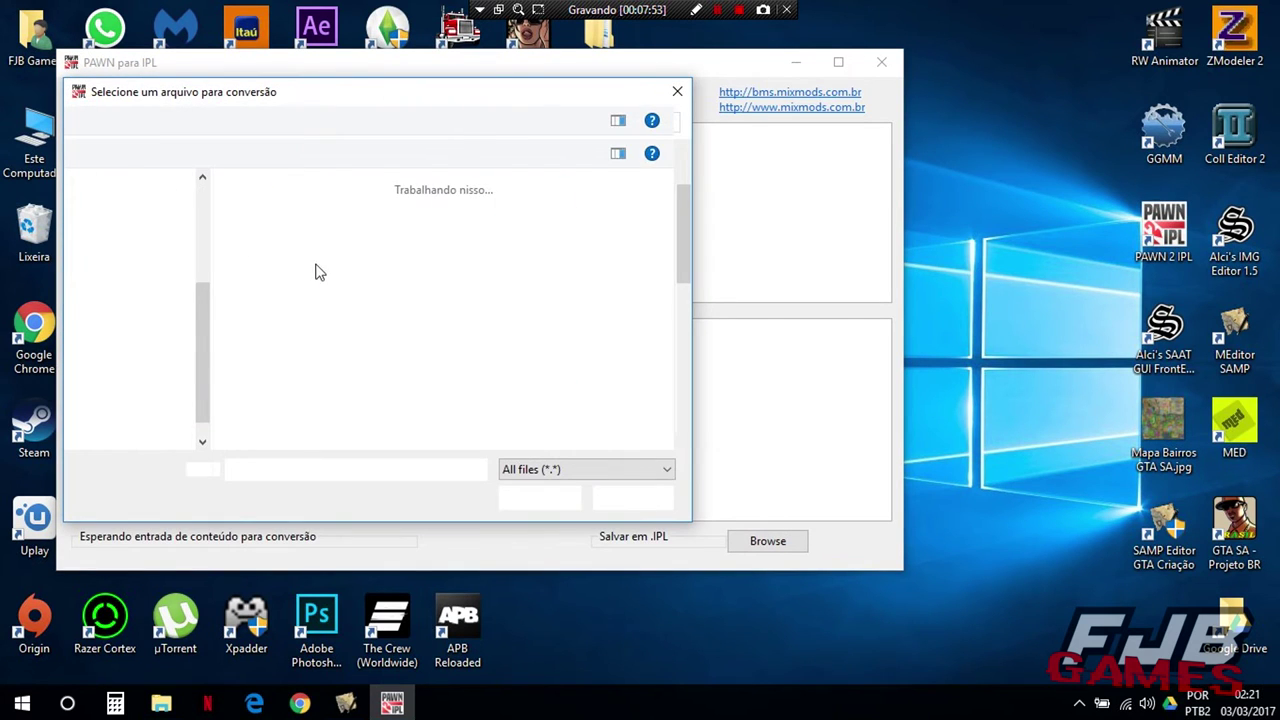
pyautogui.doubleClick(391, 283)
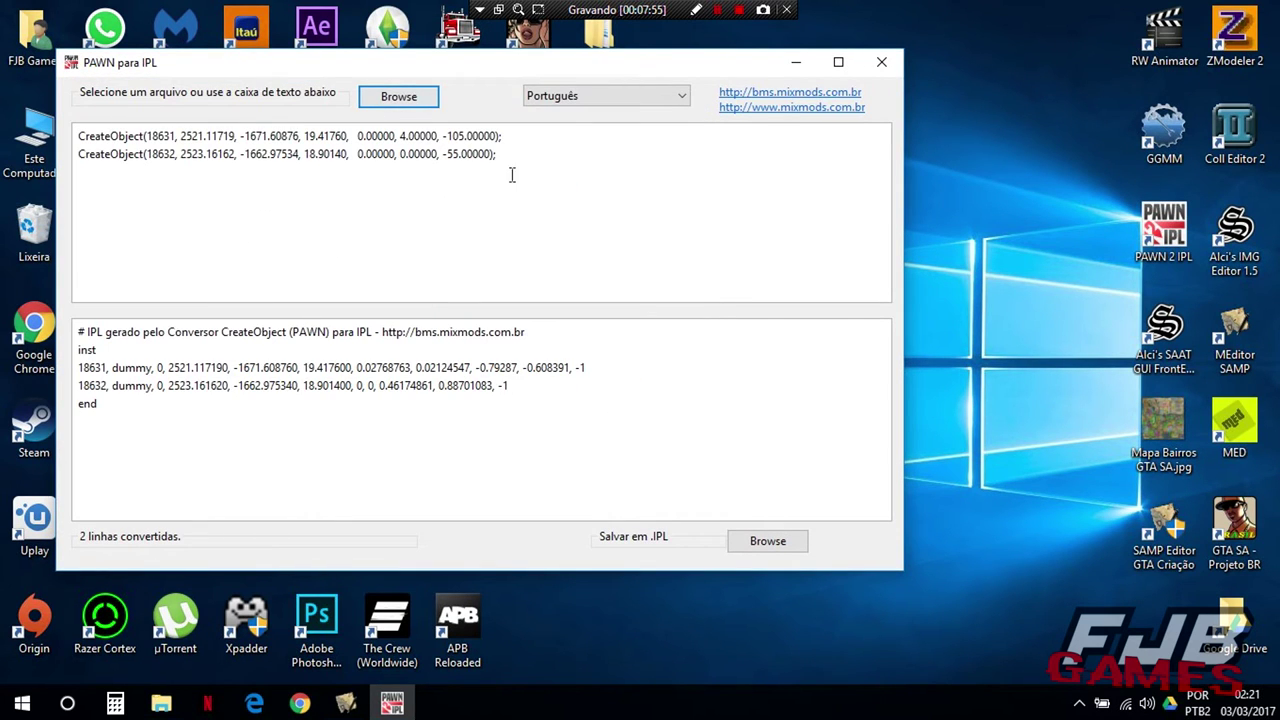
# Save the converted code as antenas.ipl on the desktop and close the converter
pyautogui.click(768, 543)
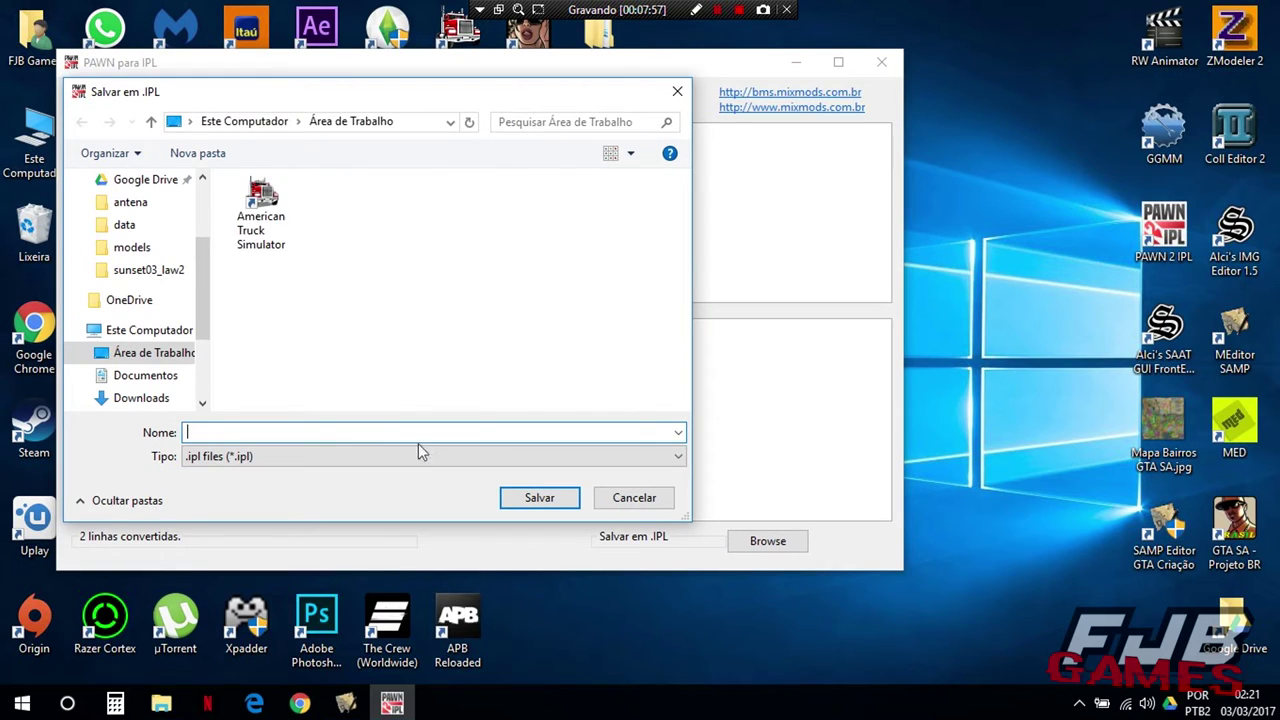
pyautogui.write('ant')
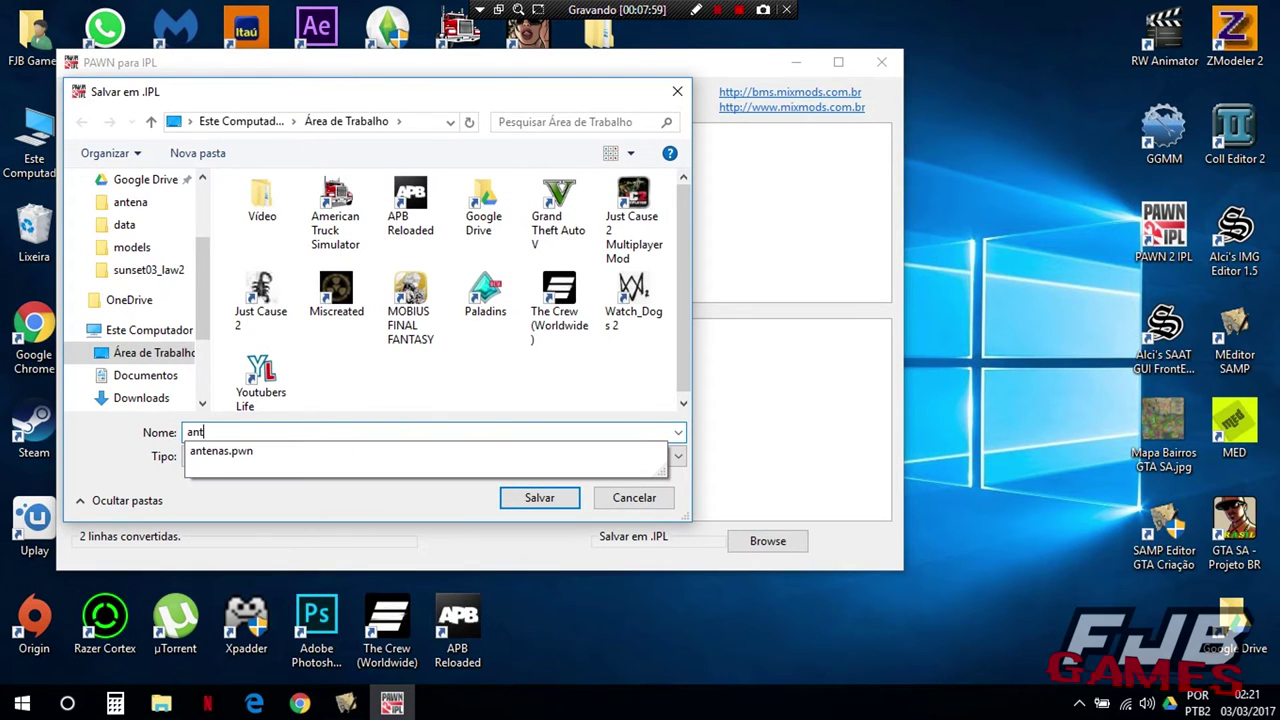
pyautogui.write('enas')
pyautogui.press('Return')
pyautogui.press('Return')
pyautogui.click(878, 62)
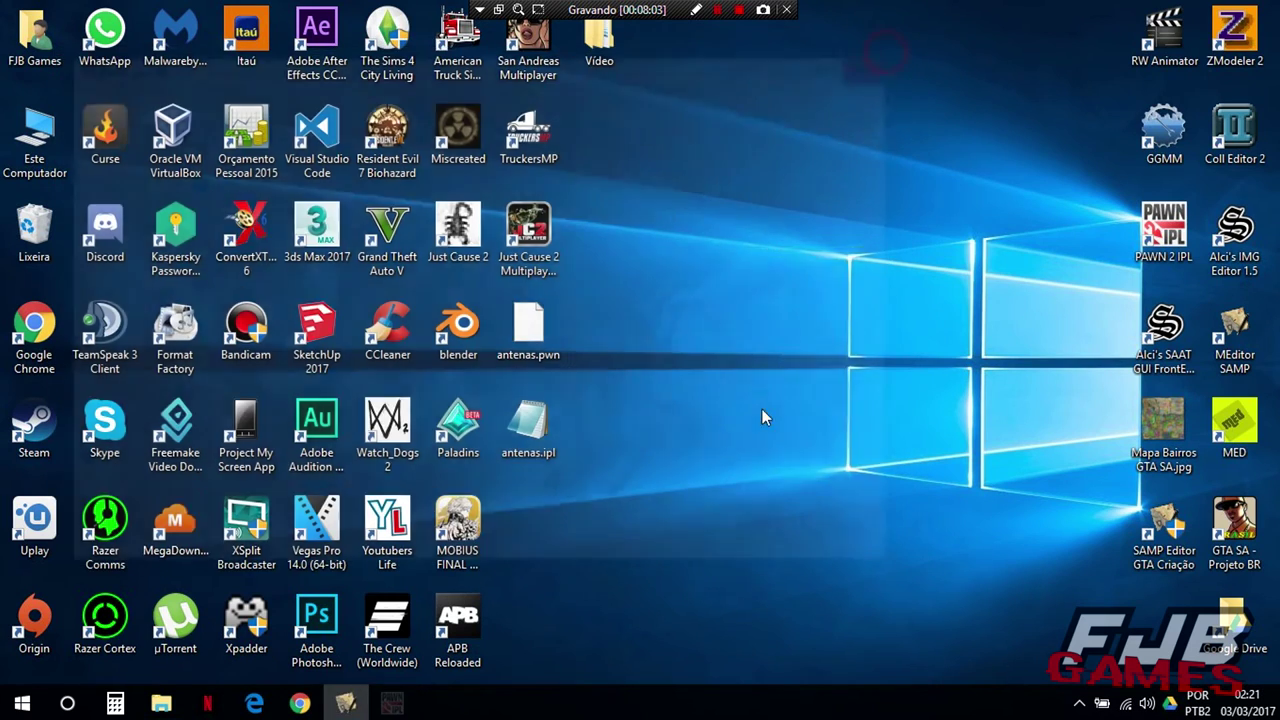
# Put antenas.ipl into the data\maps folder of the GTA San Andreas installation inside the Vídeo folder
pyautogui.click(161, 703)
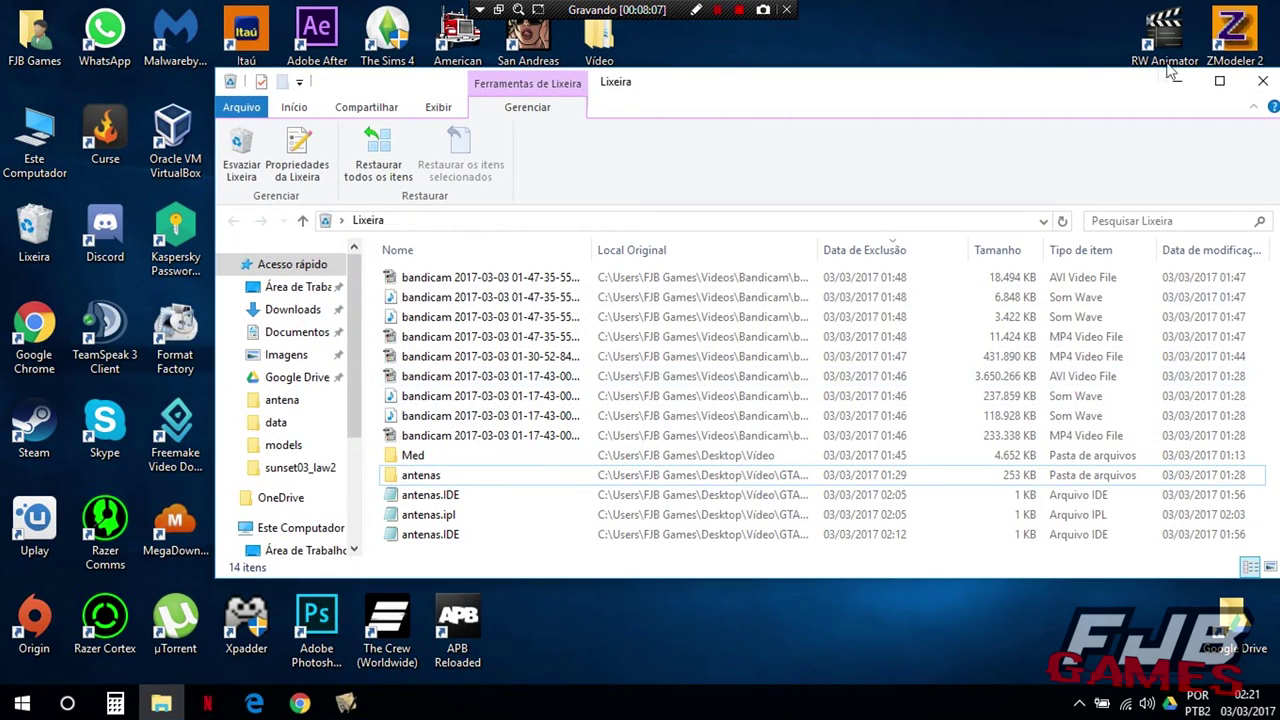
pyautogui.click(1262, 82)
pyautogui.doubleClick(612, 40)
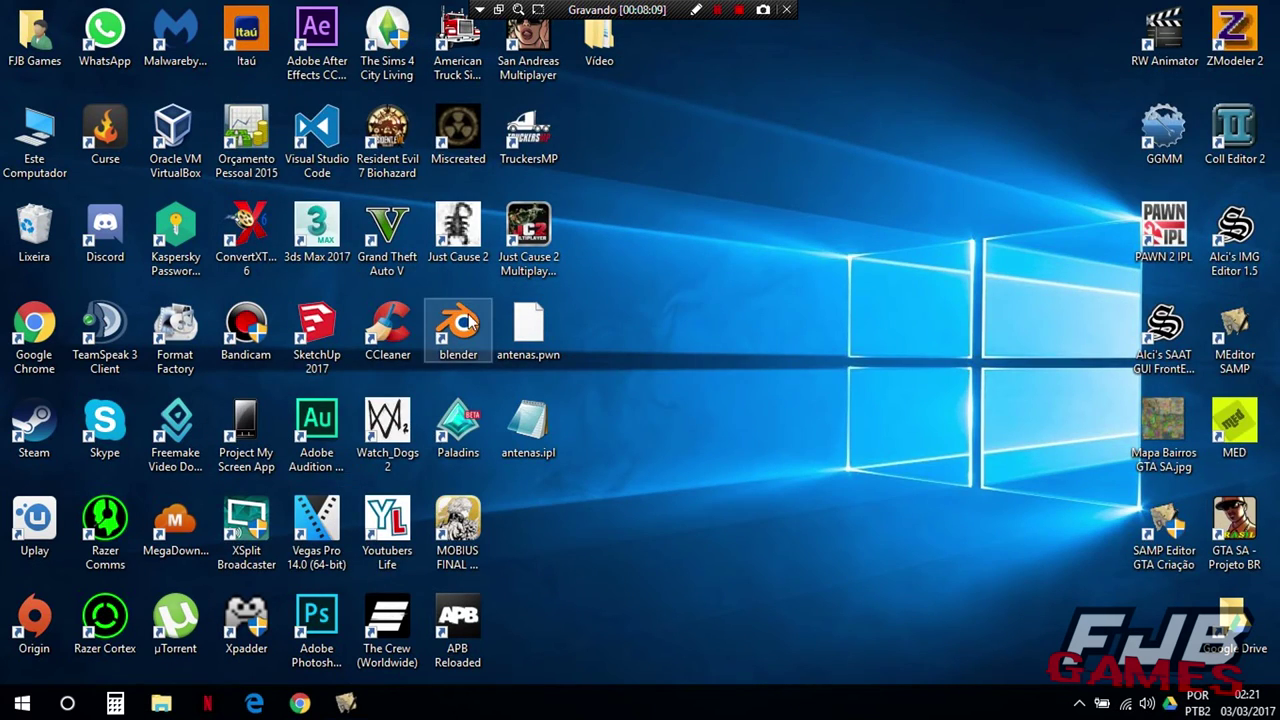
pyautogui.press('Return')
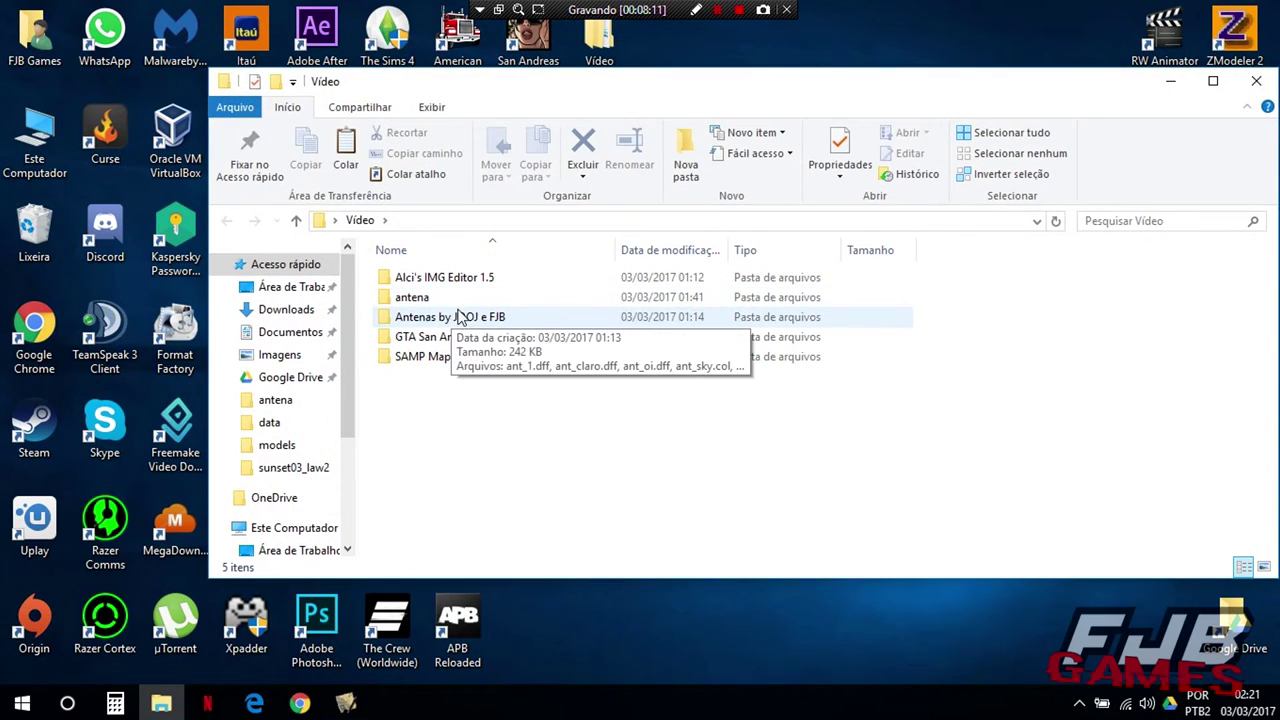
pyautogui.doubleClick(430, 337)
pyautogui.doubleClick(432, 336)
pyautogui.doubleClick(408, 317)
pyautogui.click(228, 221)
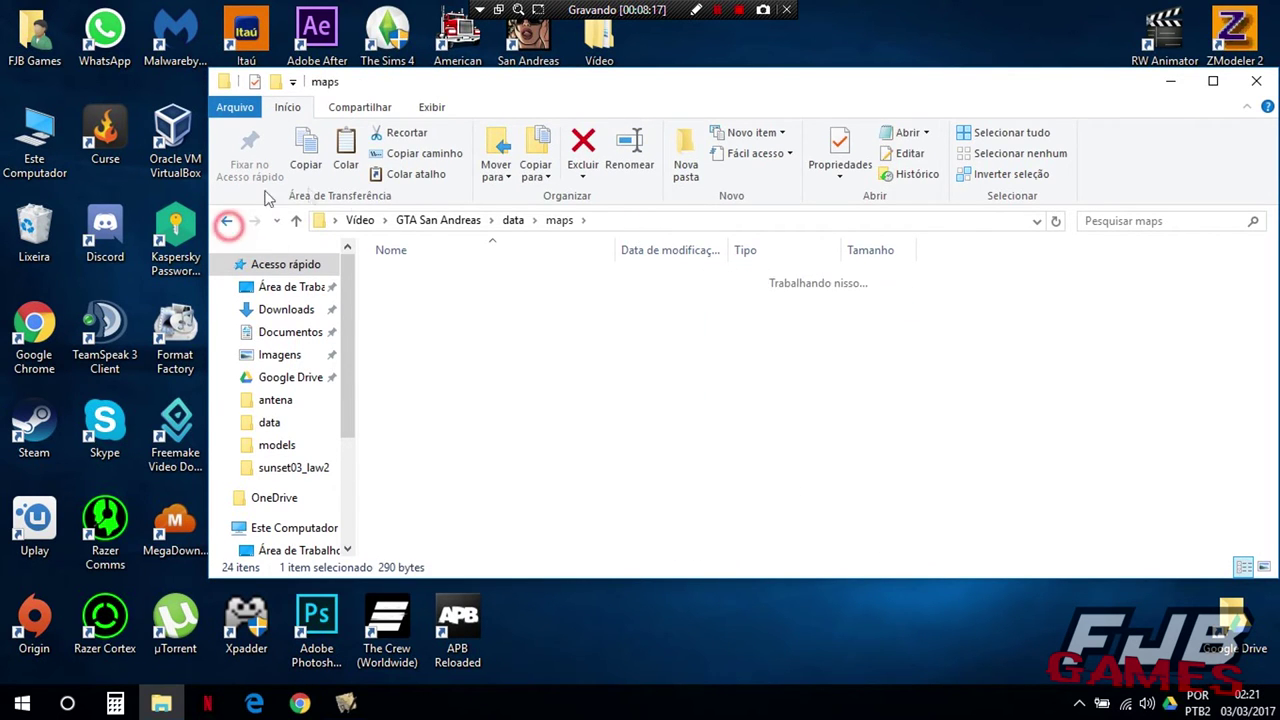
pyautogui.press('Return')
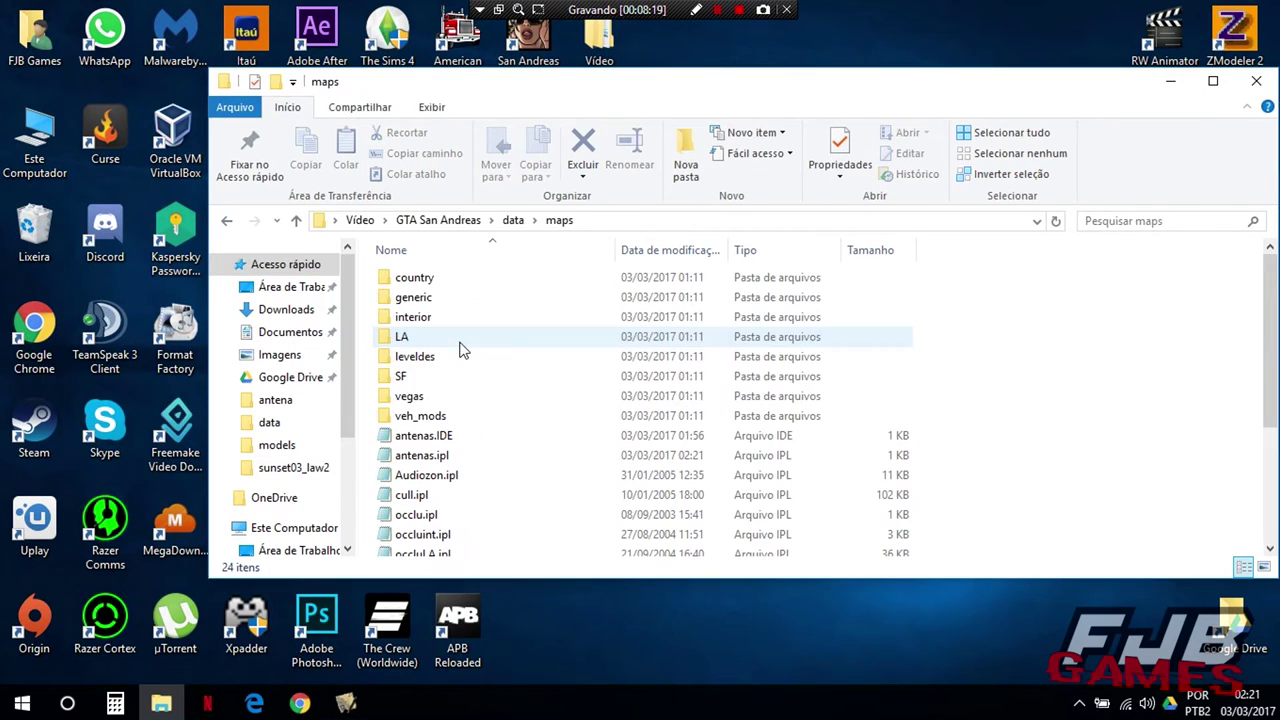
# Add the line "IPL DATA\MAPS\antenas.IPL" above the LAn.IPL entry in the data folder's gta.dat, save it and close it
pyautogui.click(222, 221)
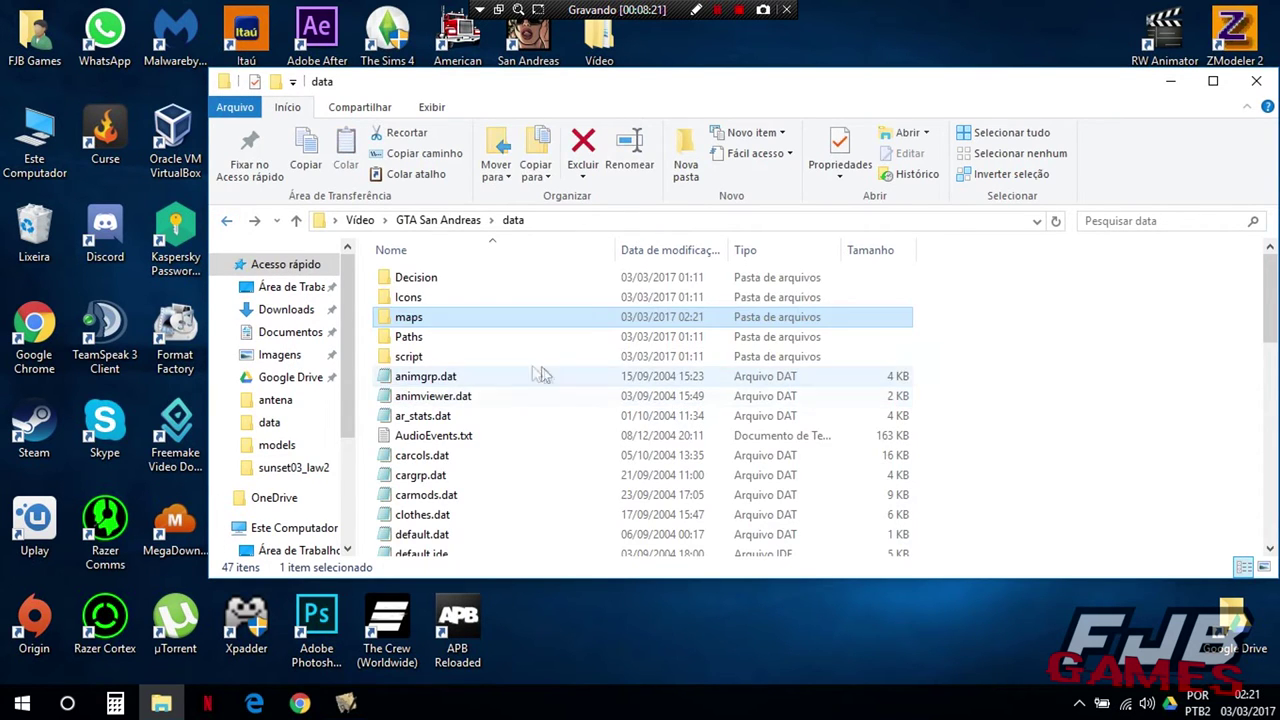
pyautogui.scroll(-3, 455, 383)
pyautogui.doubleClick(430, 466)
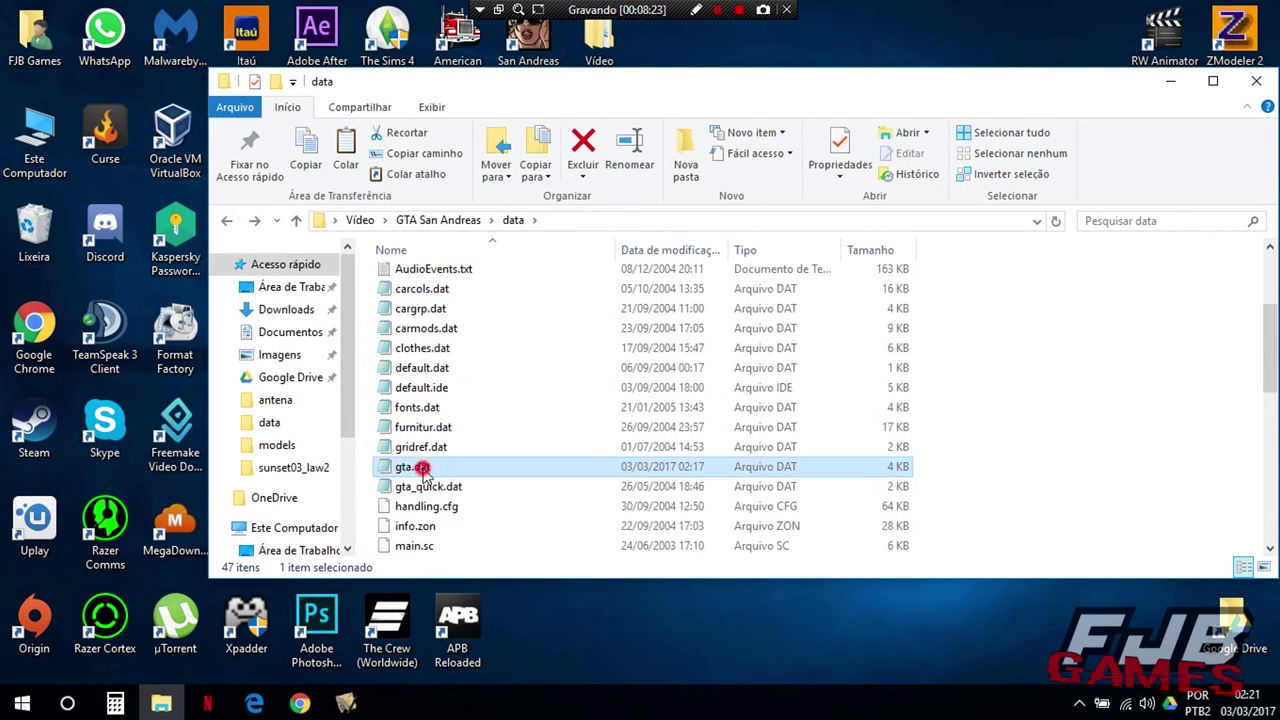
pyautogui.scroll(-15, 583, 320)
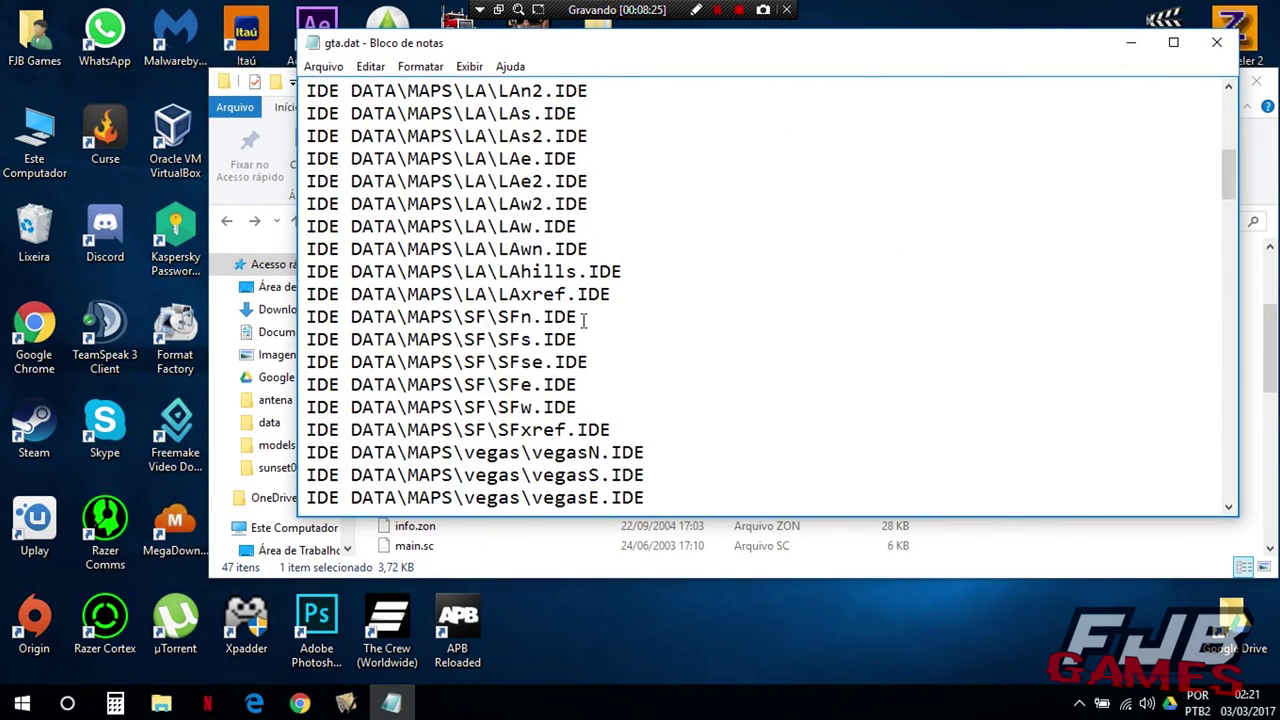
pyautogui.scroll(3, 583, 320)
pyautogui.scroll(-1, 658, 305)
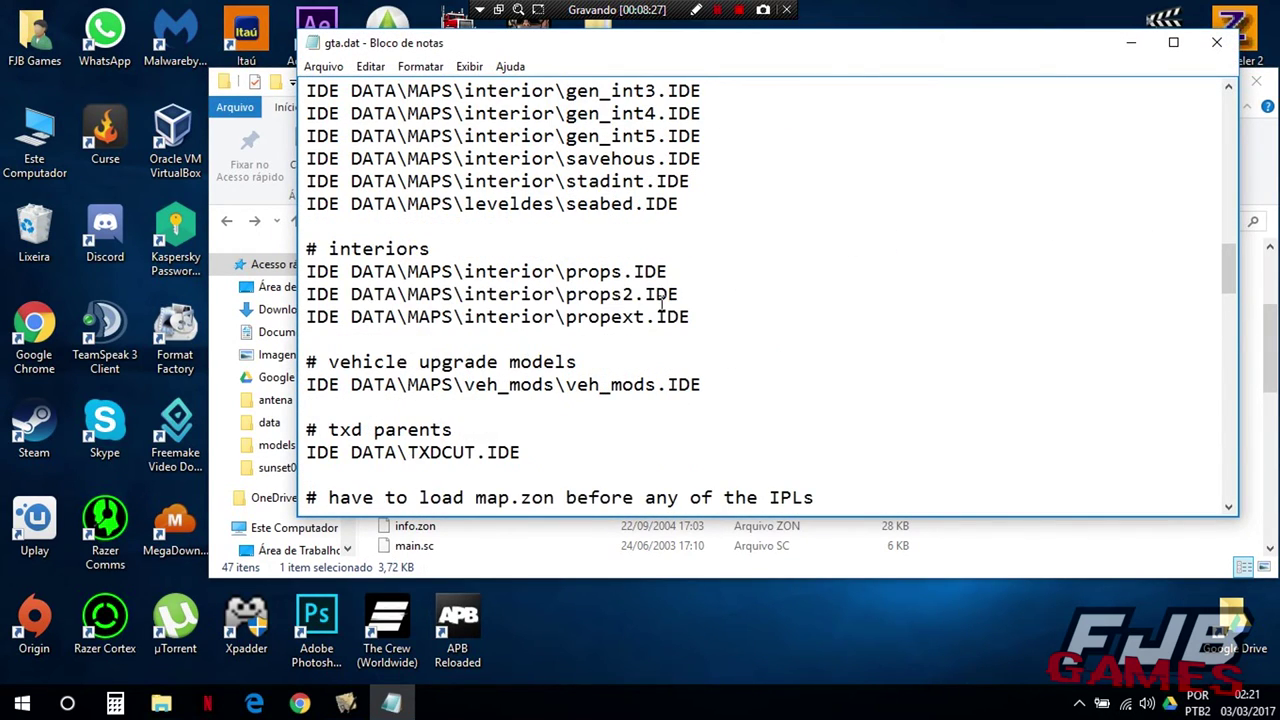
pyautogui.scroll(-4, 413, 262)
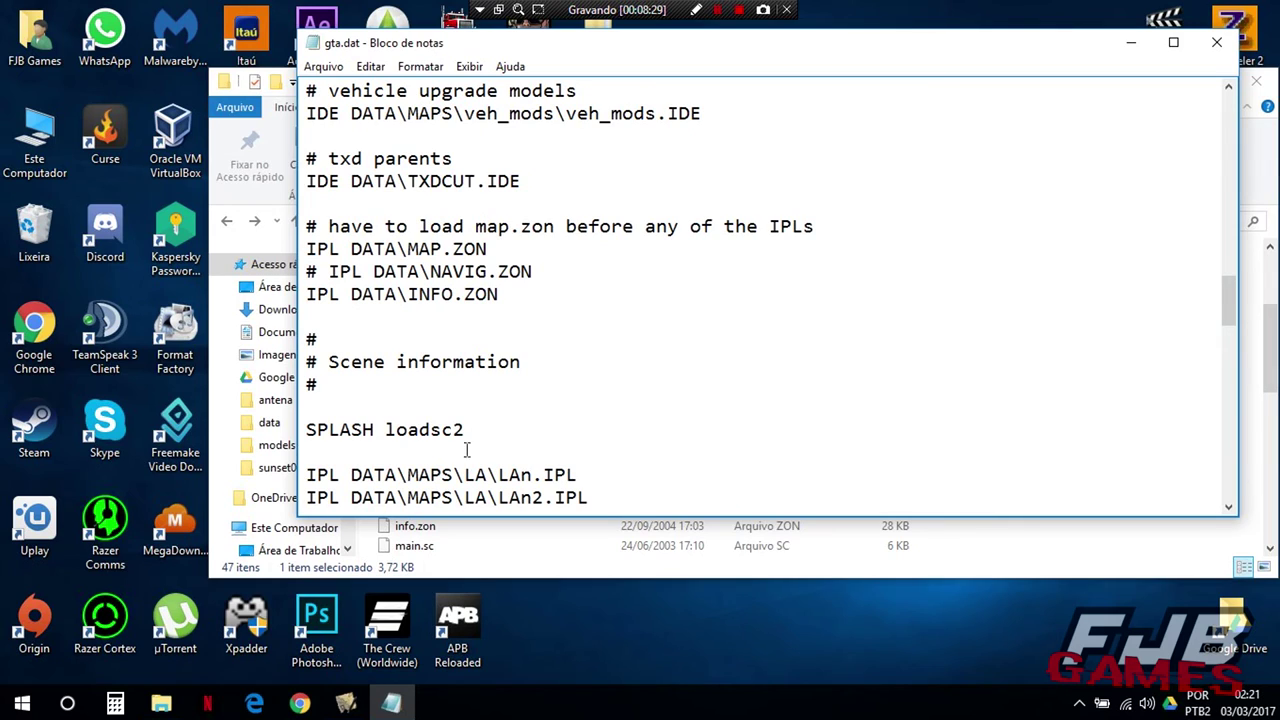
pyautogui.click(340, 455)
pyautogui.press('Return')
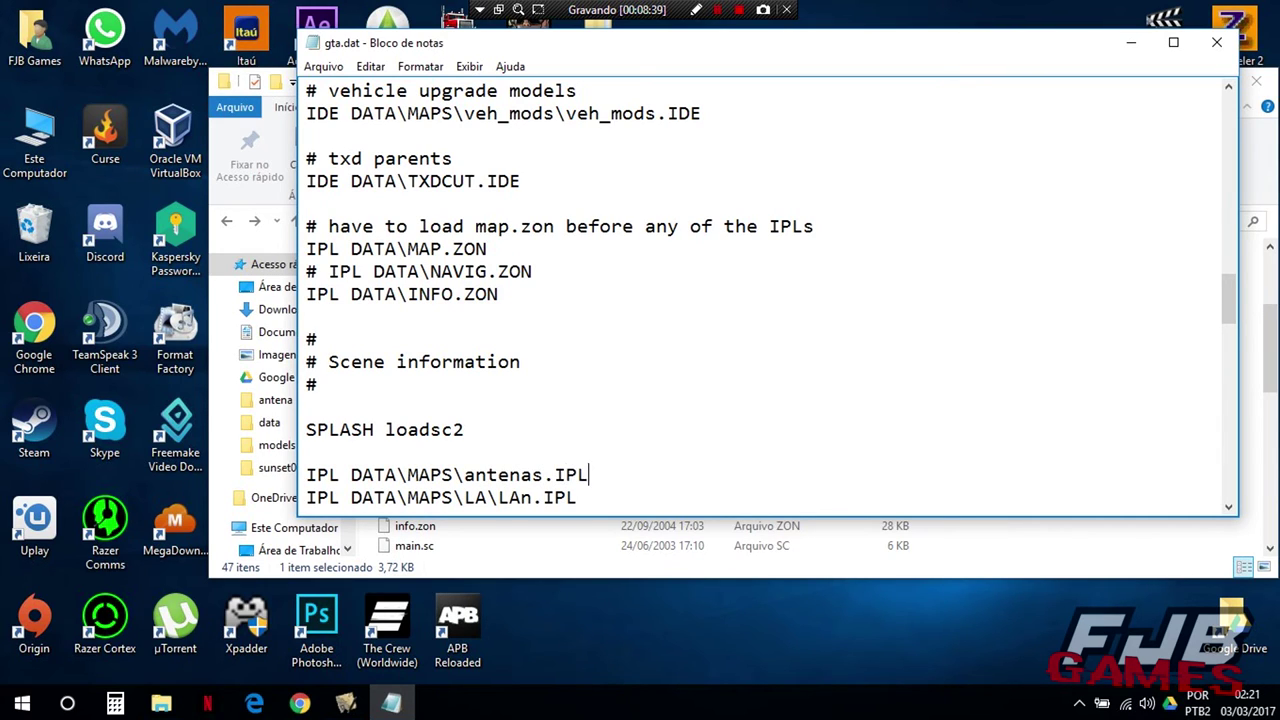
pyautogui.click(323, 66)
pyautogui.click(345, 126)
pyautogui.click(1216, 42)
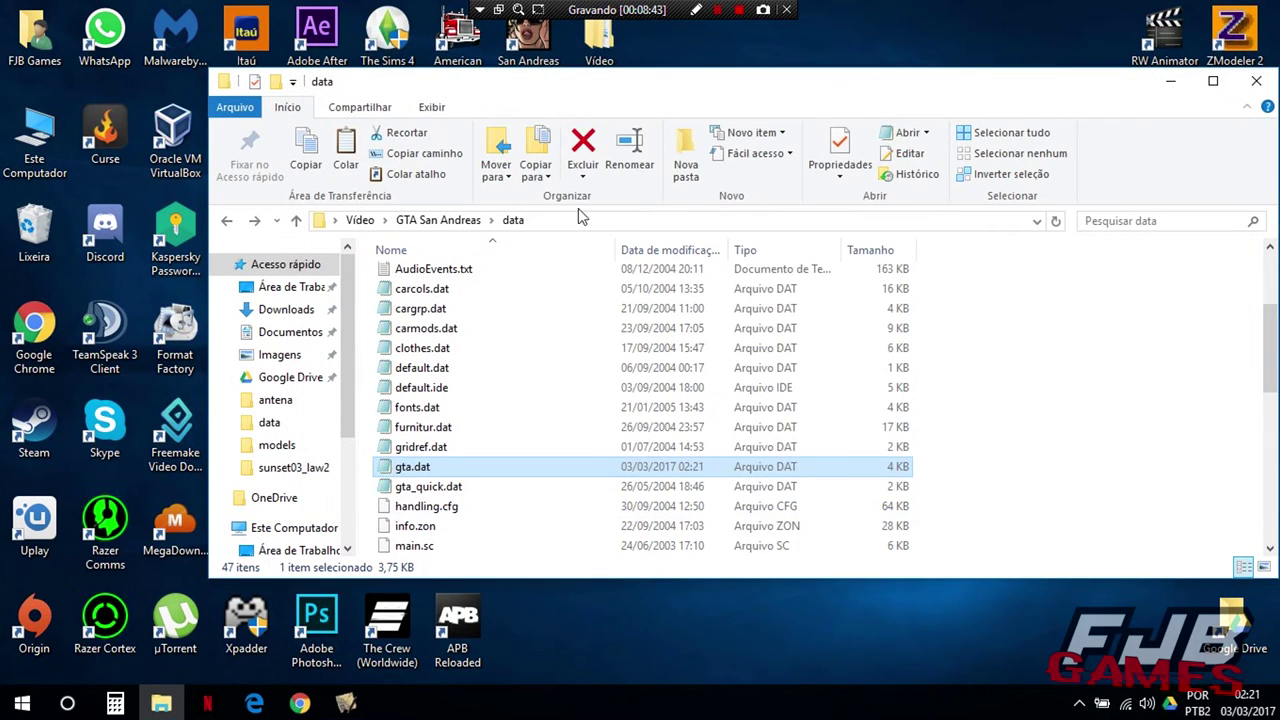
# Launch Alci's IMG Editor 1.5 from its folder in Vídeo and open the gta3.img archive
pyautogui.click(440, 220)
pyautogui.click(358, 220)
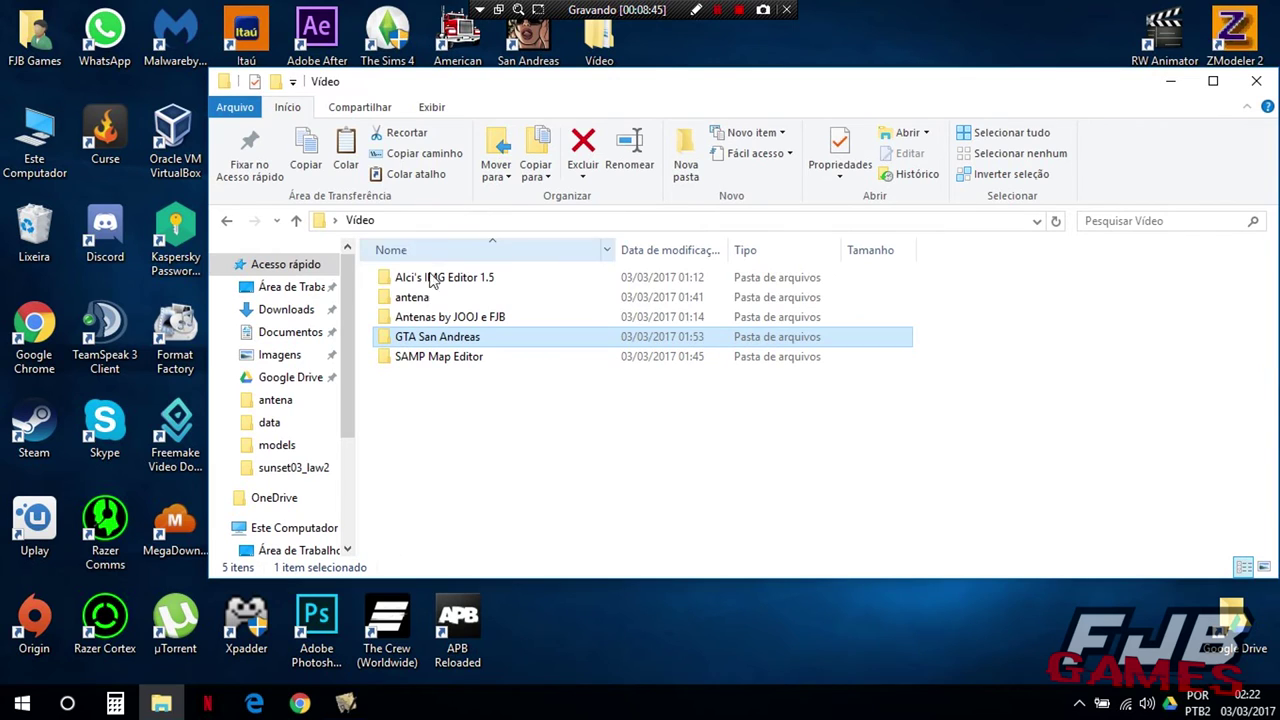
pyautogui.doubleClick(440, 360)
pyautogui.click(228, 220)
pyautogui.doubleClick(410, 279)
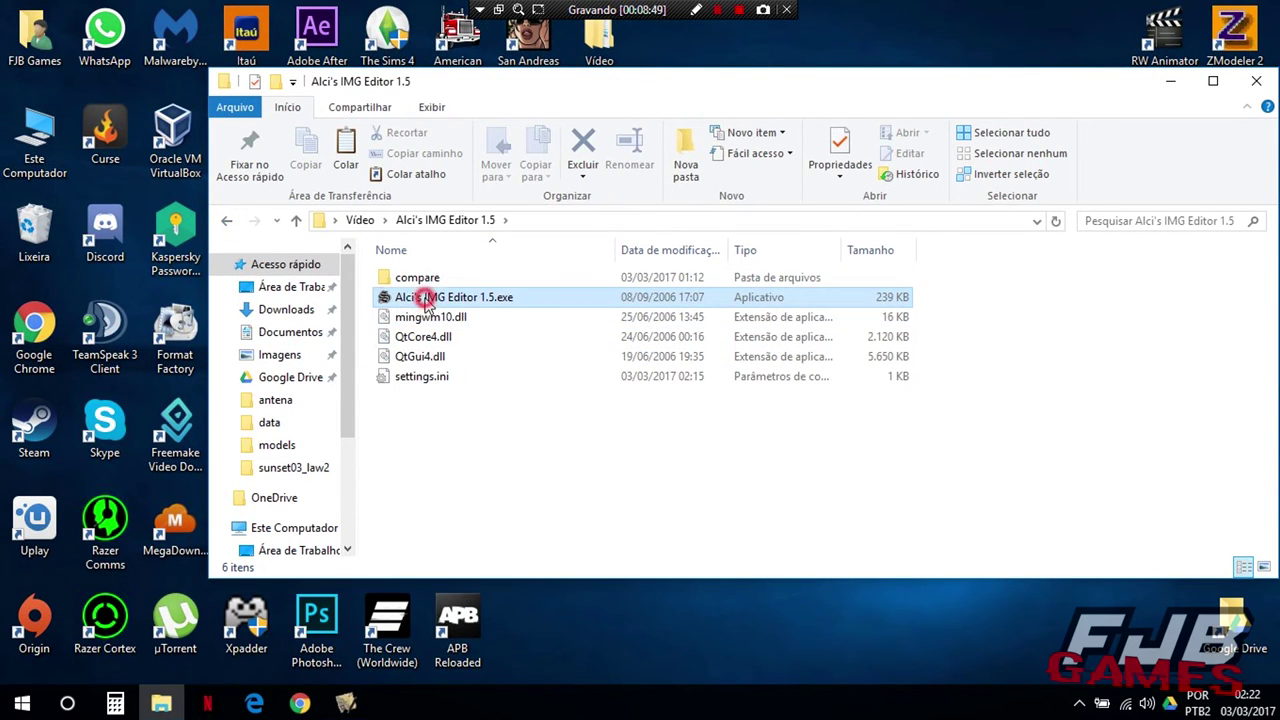
pyautogui.doubleClick(425, 298)
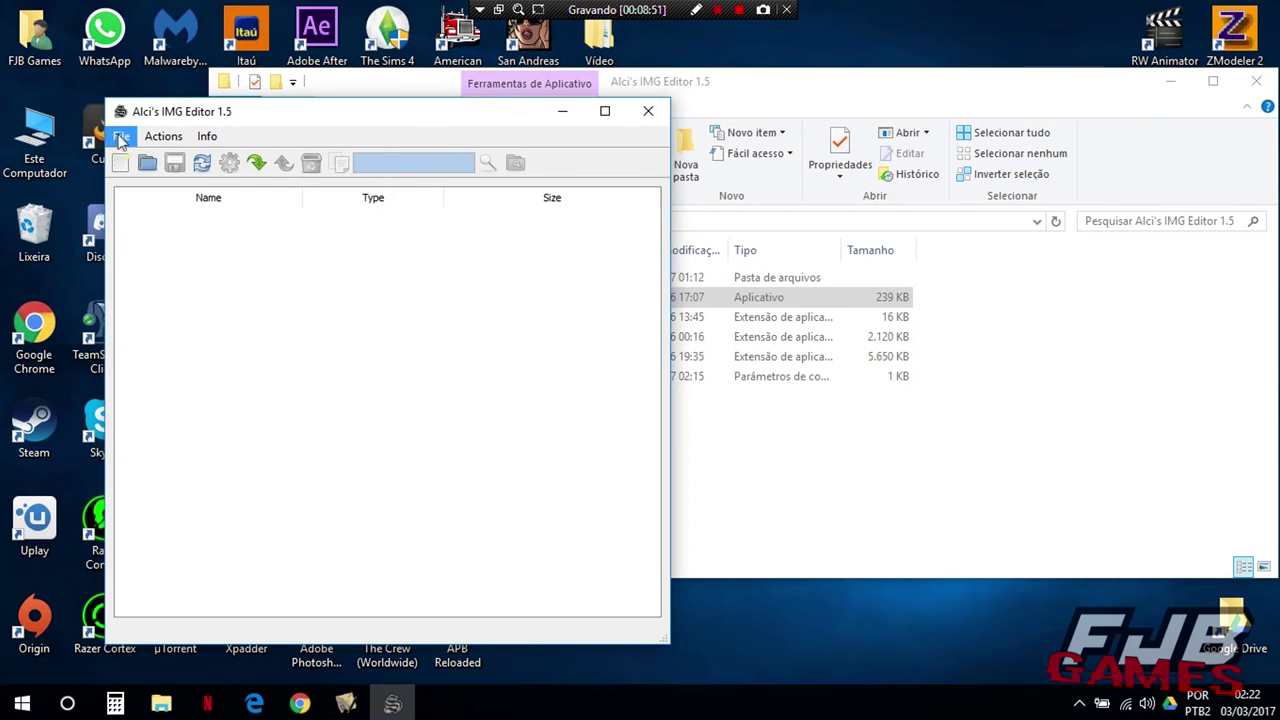
pyautogui.click(120, 137)
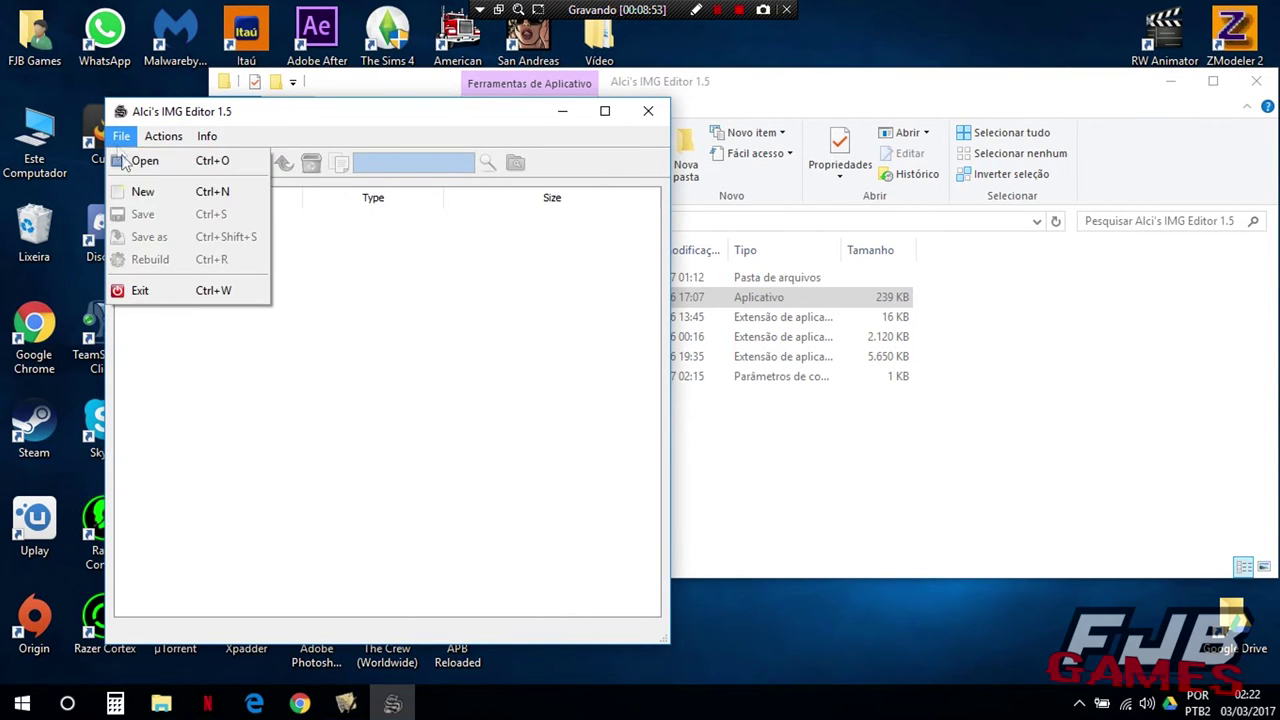
pyautogui.click(145, 160)
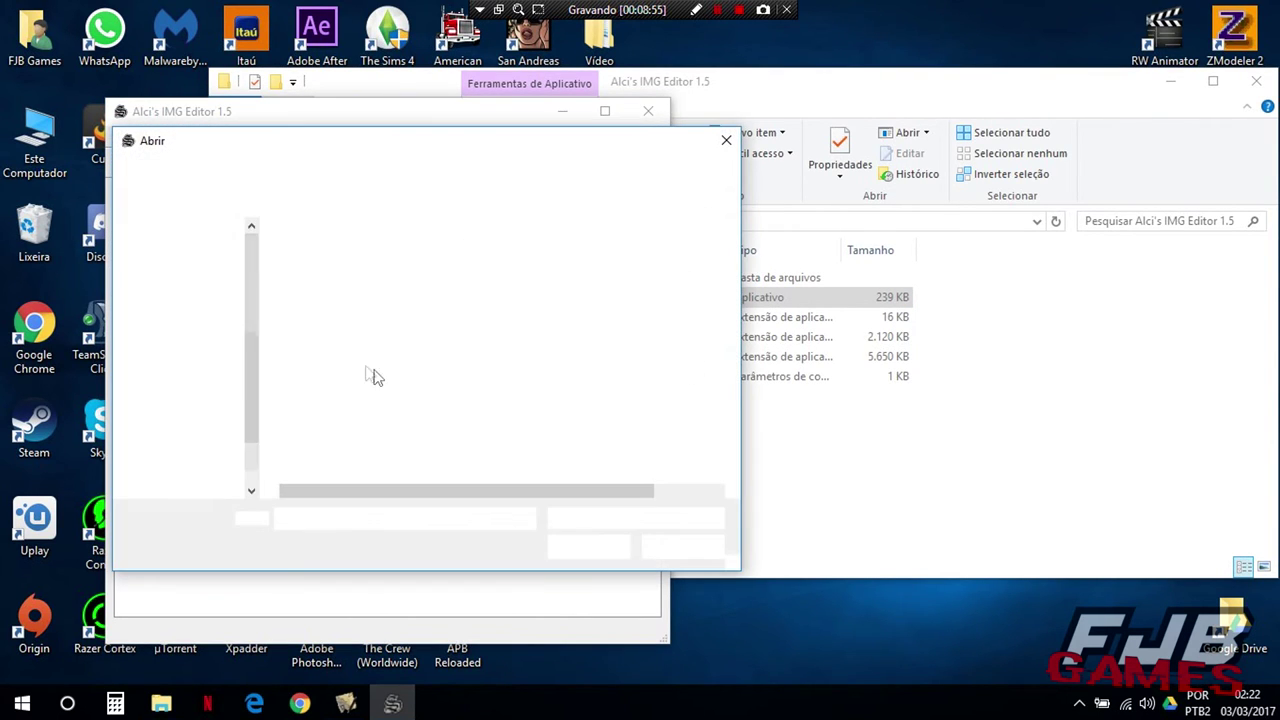
pyautogui.doubleClick(334, 372)
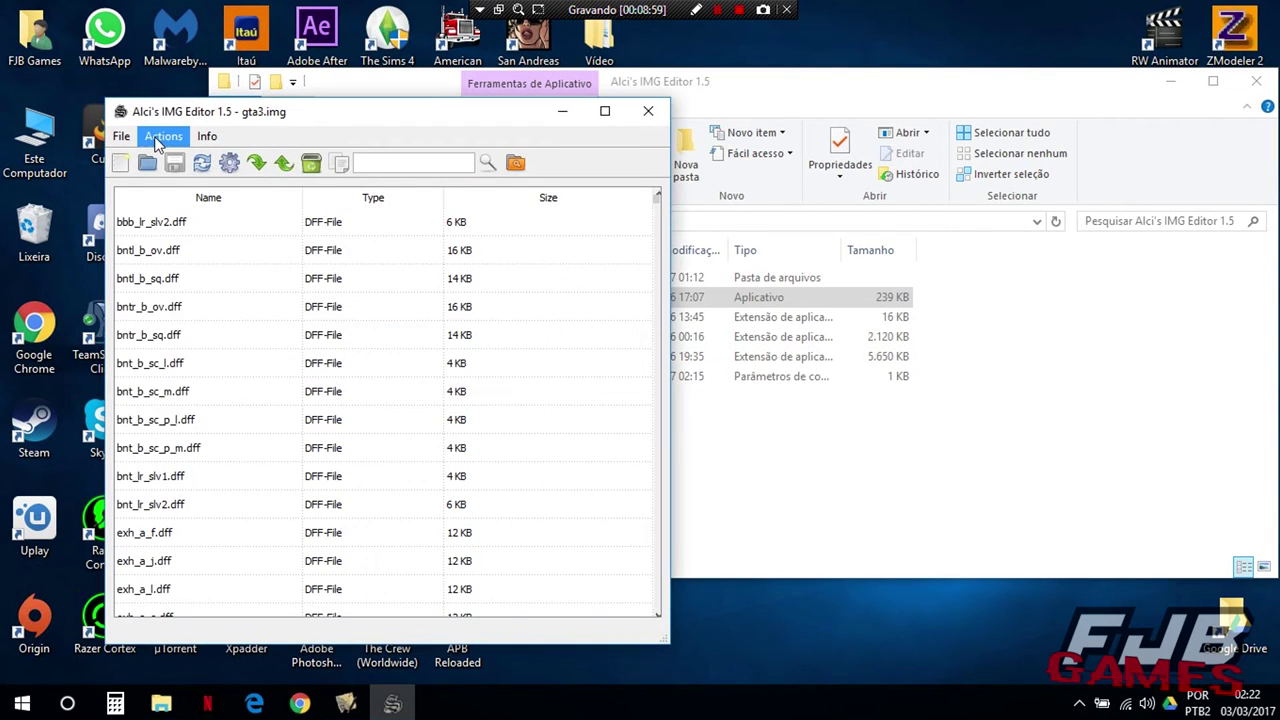
# Import the antenna files into gta3.img and close the IMG editor
pyautogui.click(160, 137)
pyautogui.click(182, 163)
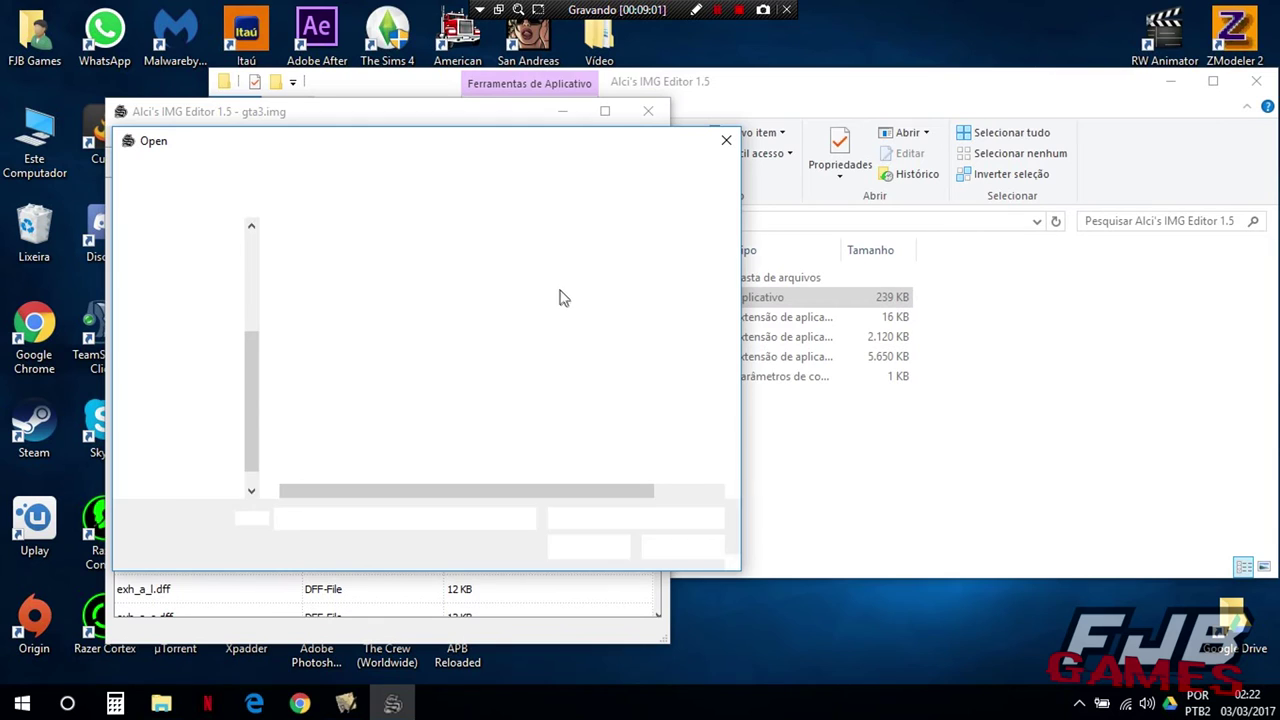
pyautogui.doubleClick(338, 318)
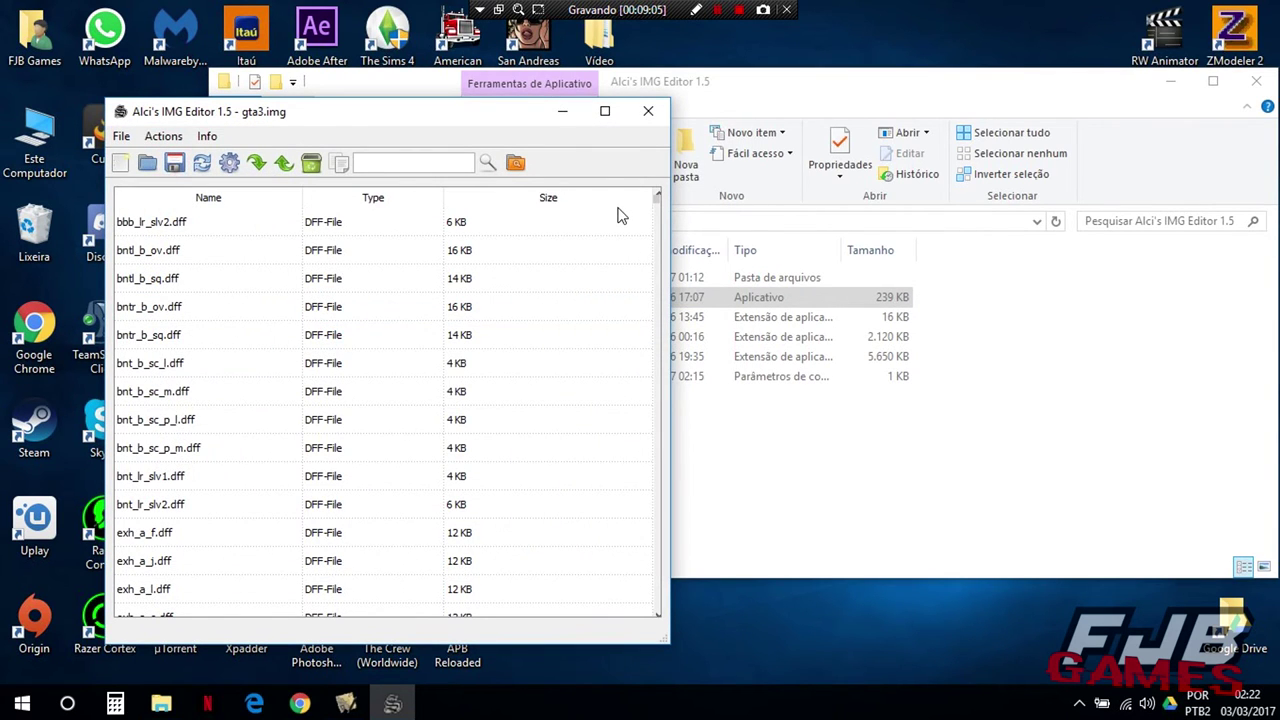
pyautogui.click(648, 111)
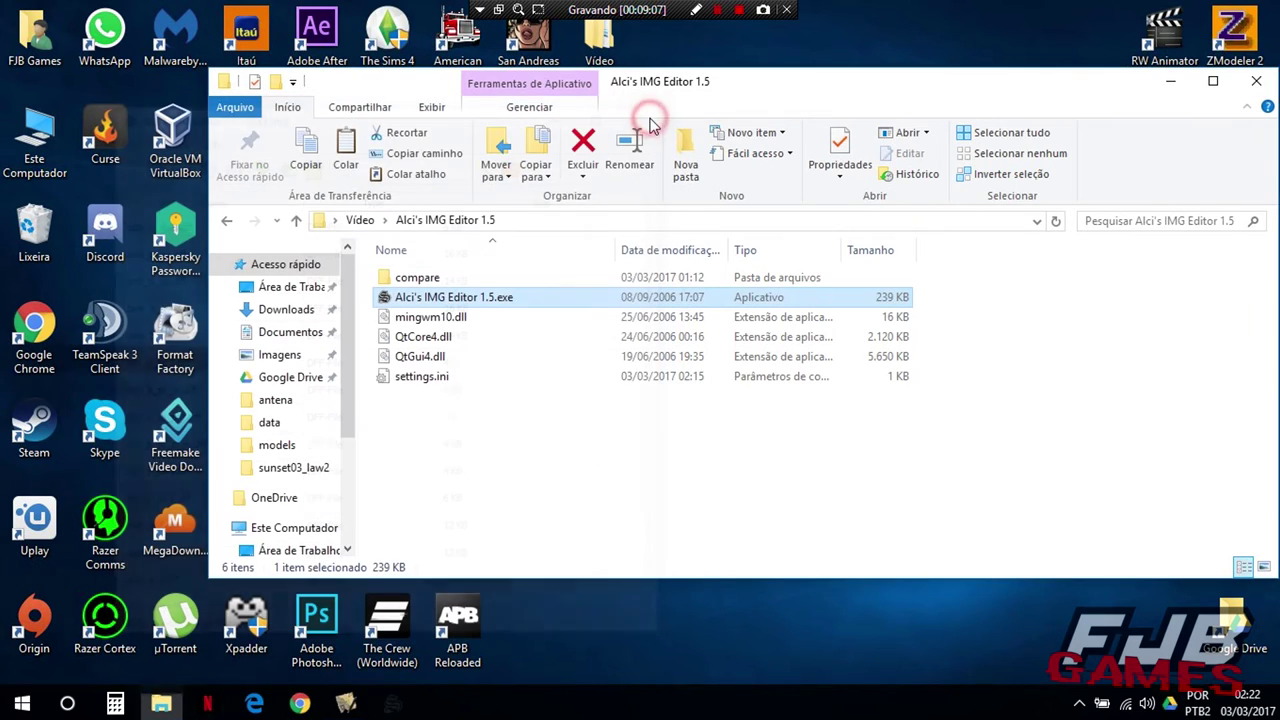
# Go to the GTA San Andreas folder inside Vídeo and launch the game with gta_sa.exe
pyautogui.doubleClick(770, 84)
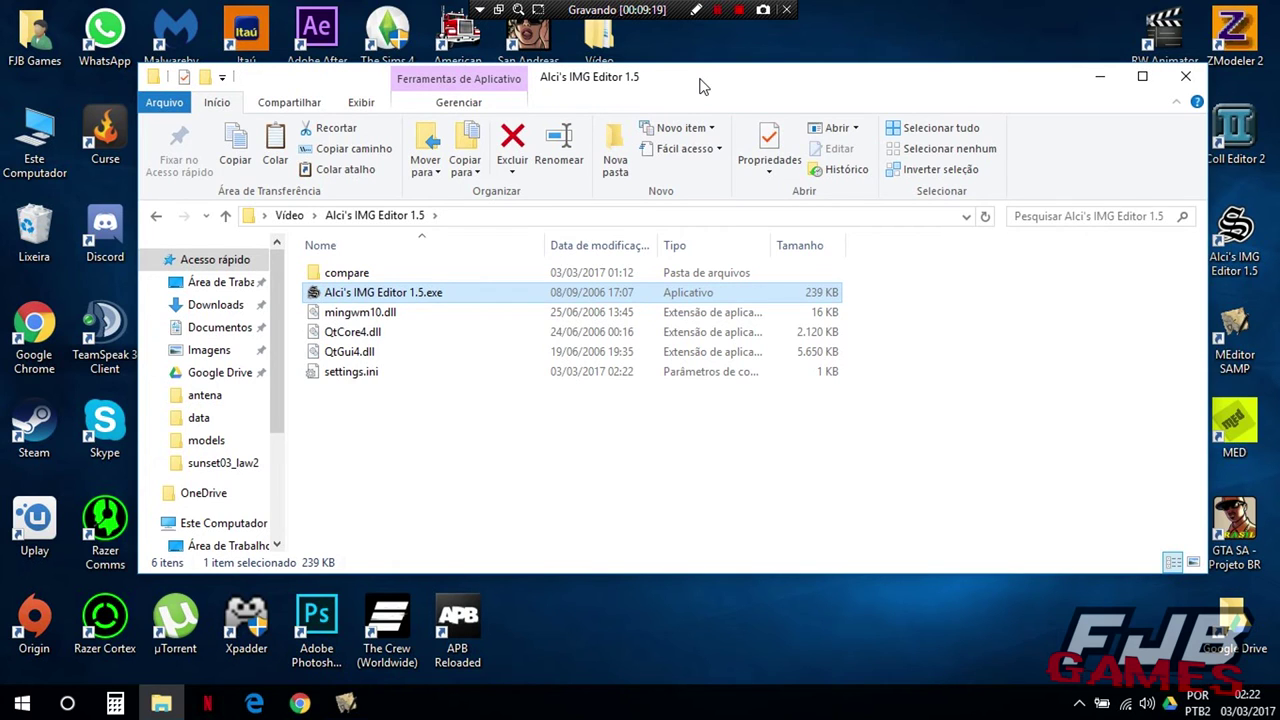
pyautogui.click(289, 215)
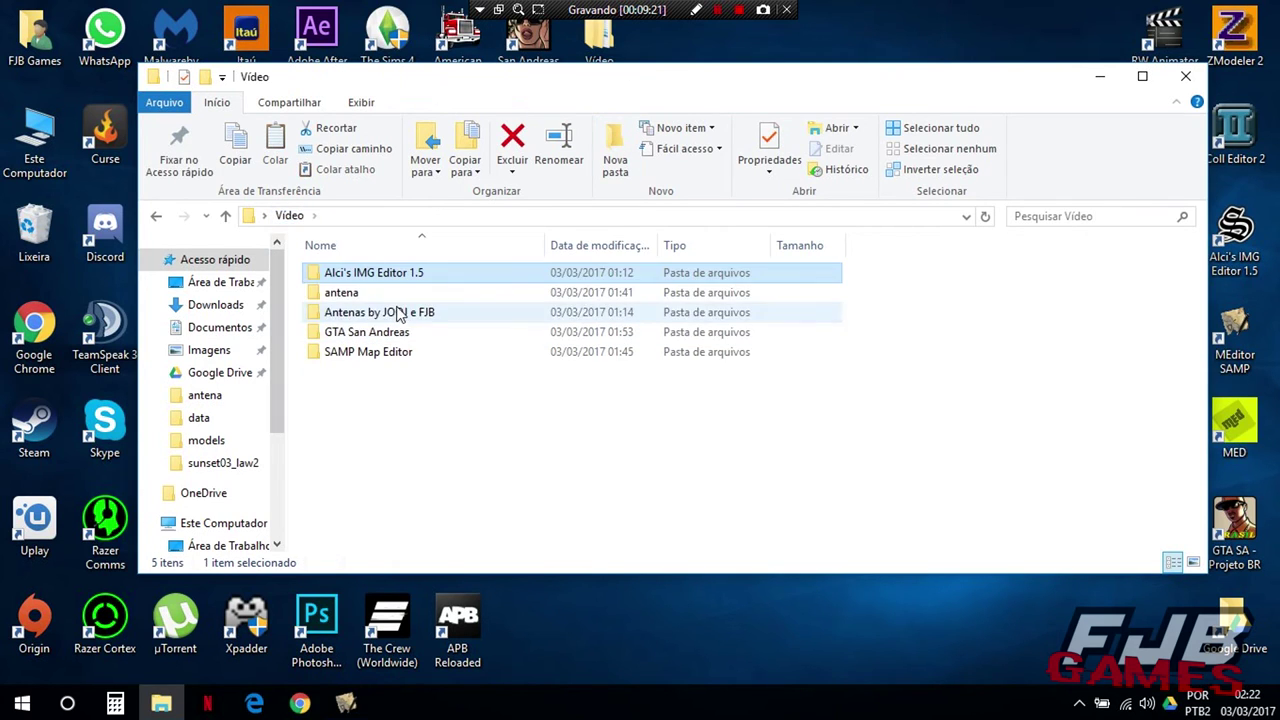
pyautogui.doubleClick(740, 334)
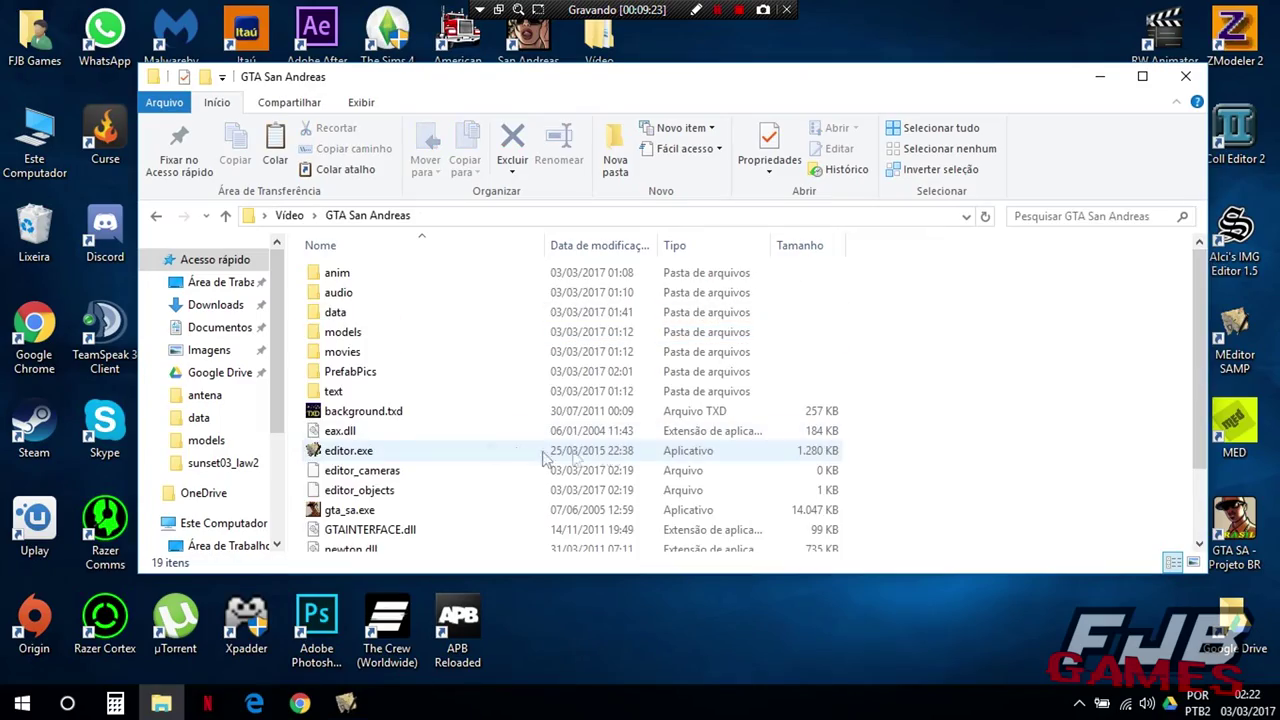
pyautogui.scroll(-1, 397, 470)
pyautogui.doubleClick(400, 463)
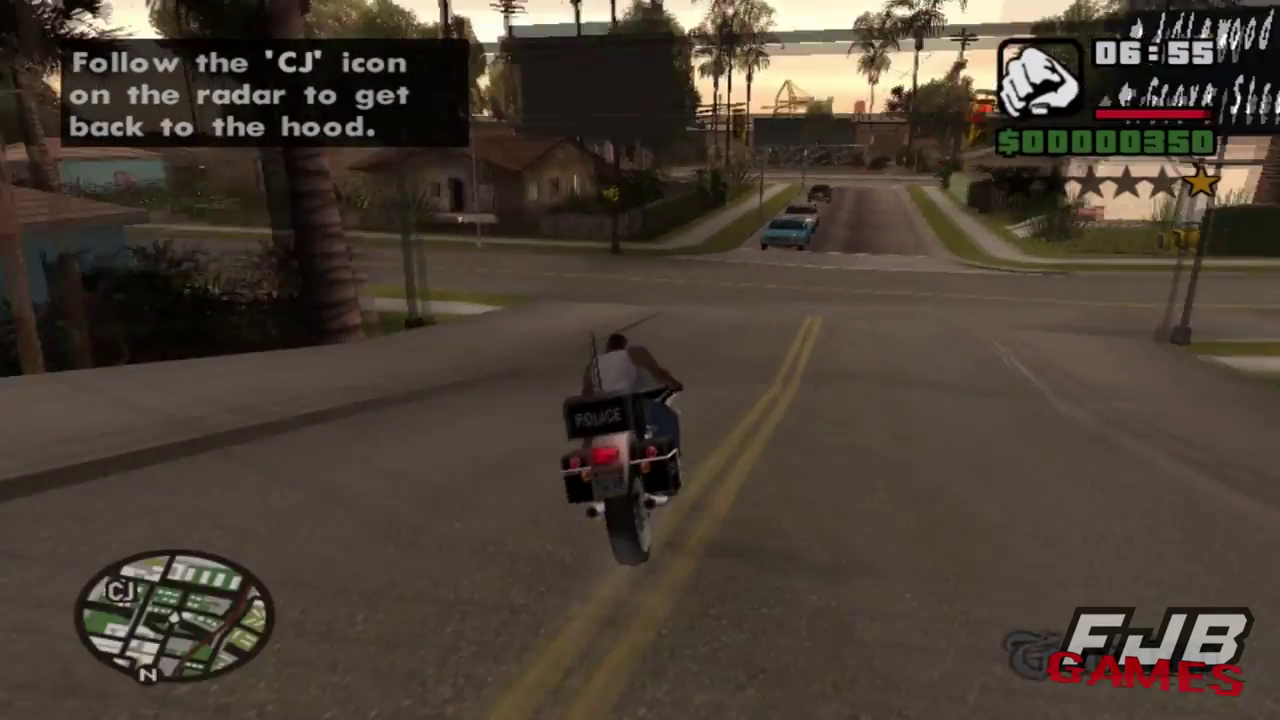
pyautogui.press('a')
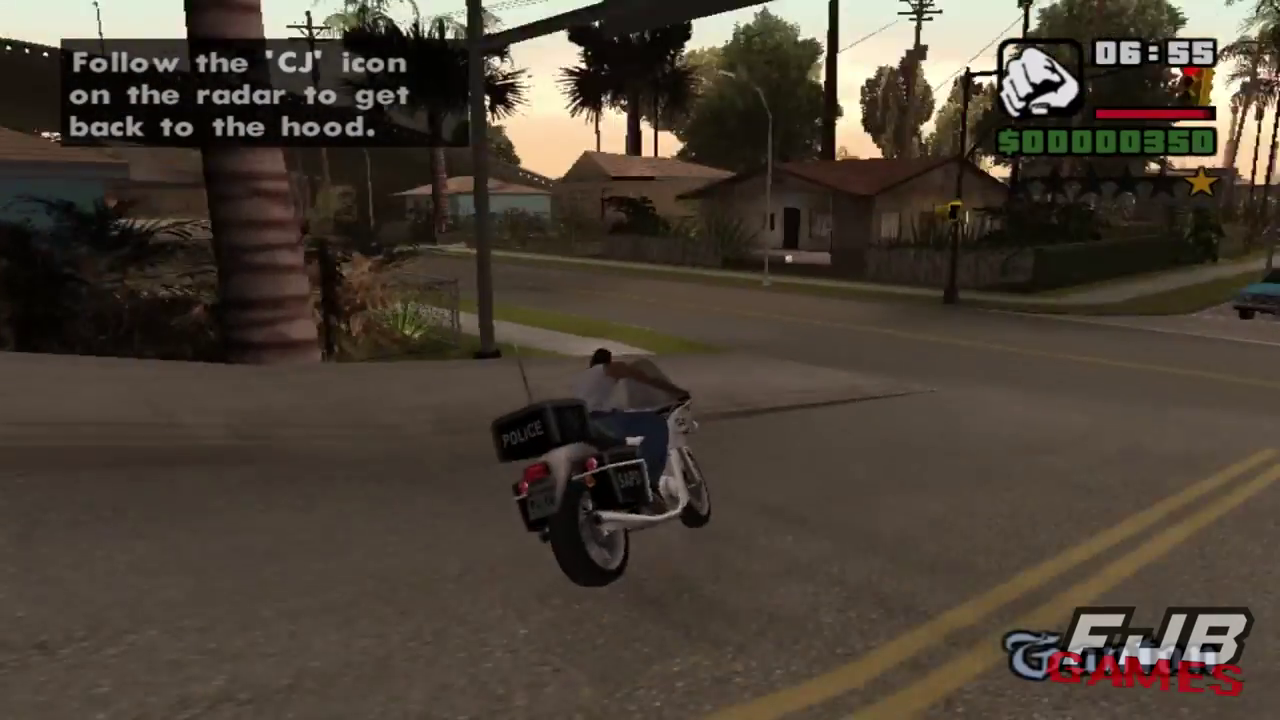
pyautogui.press('a')
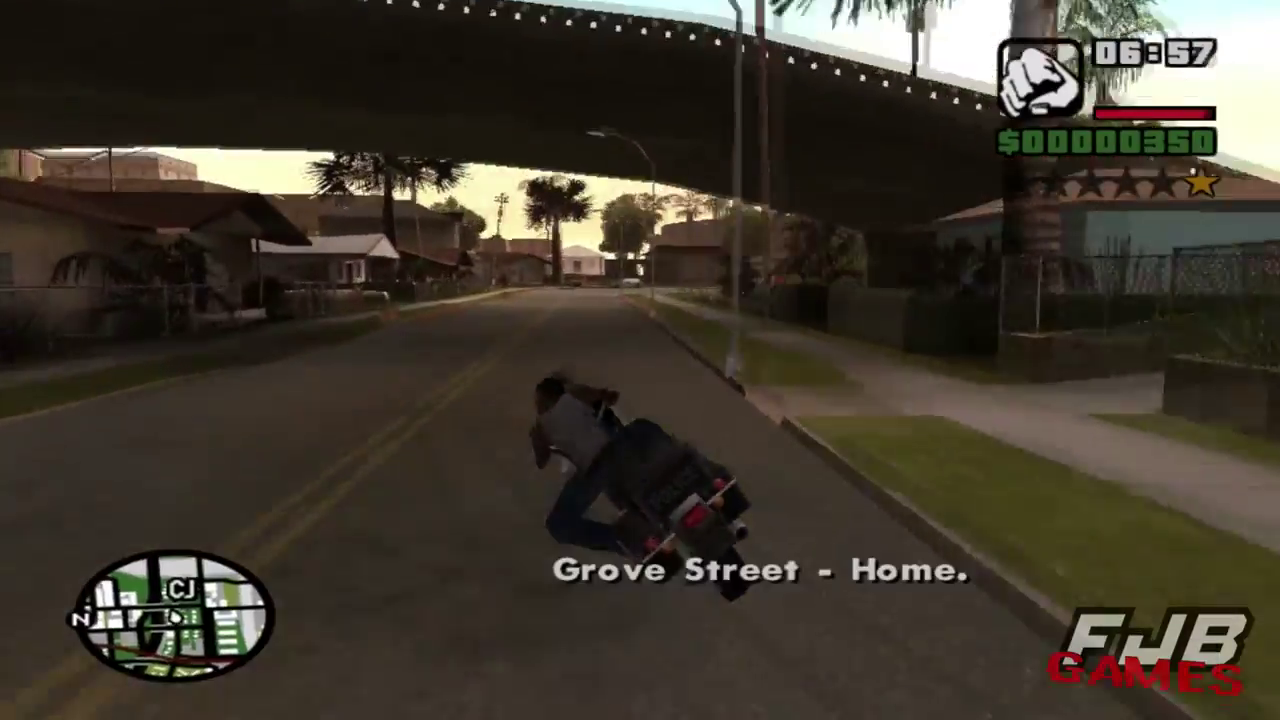
pyautogui.press('d')
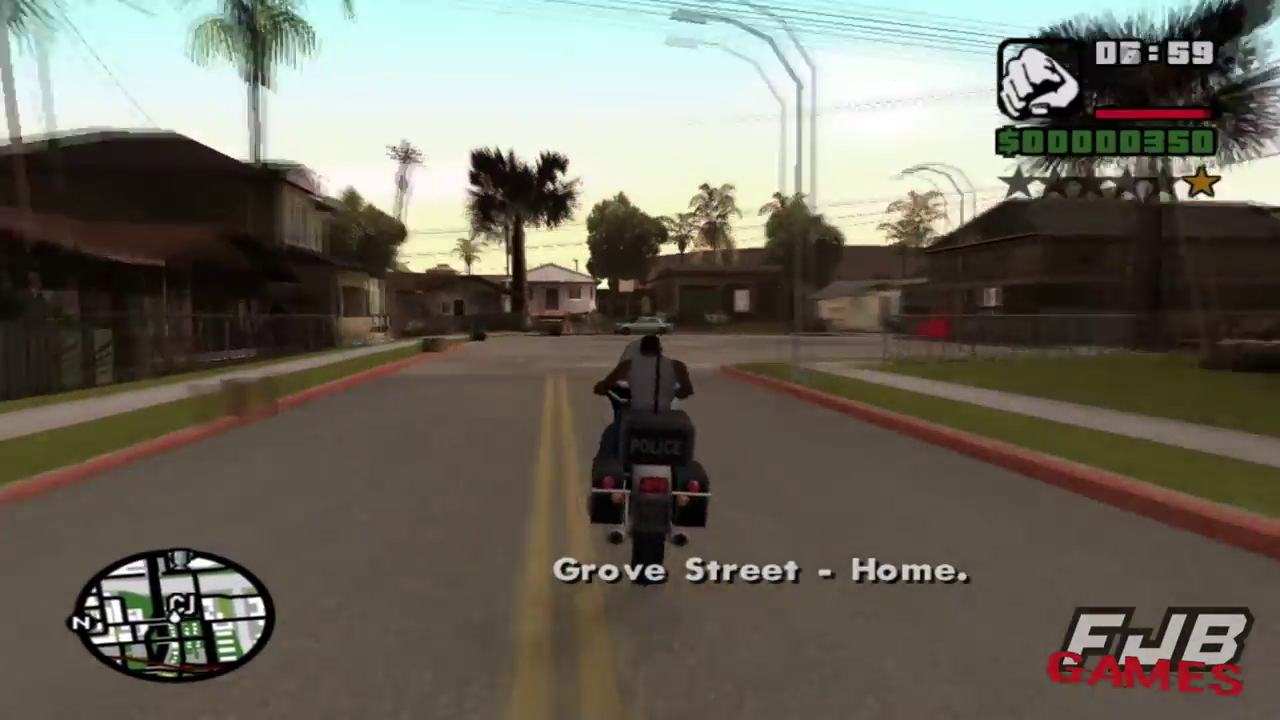
pyautogui.press('d')
pyautogui.press('d')
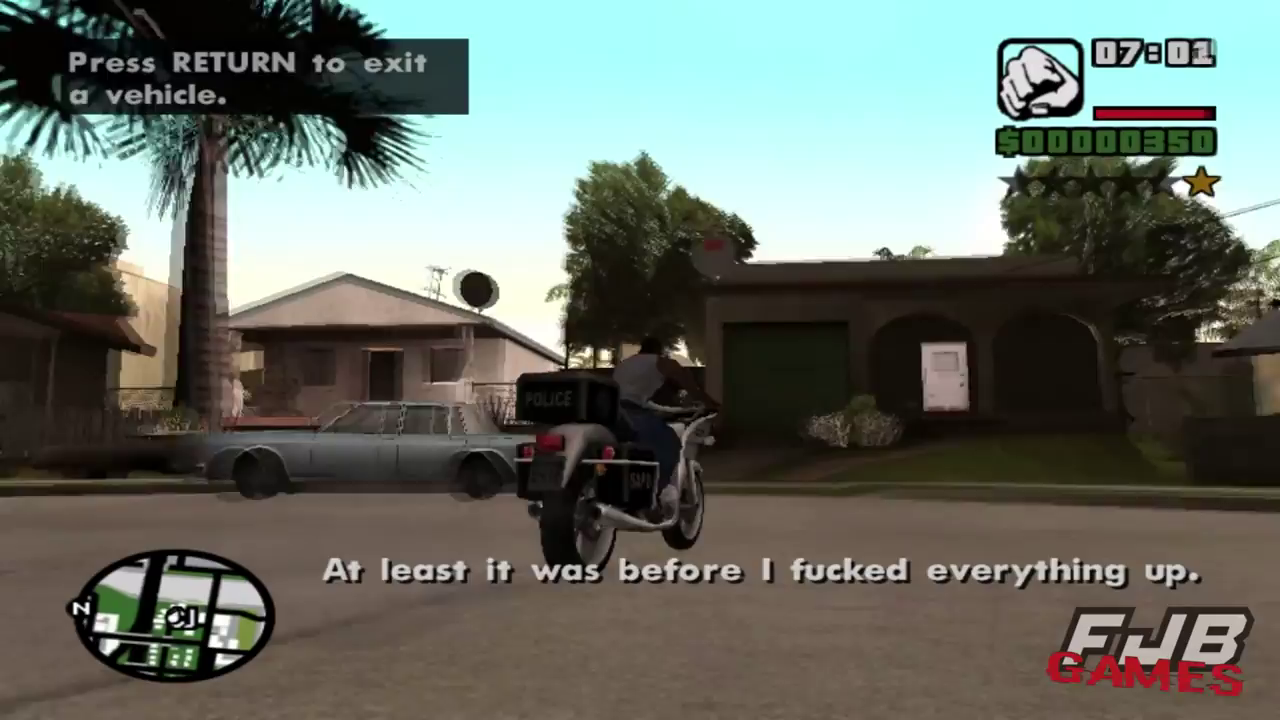
pyautogui.press('a')
pyautogui.press('a')
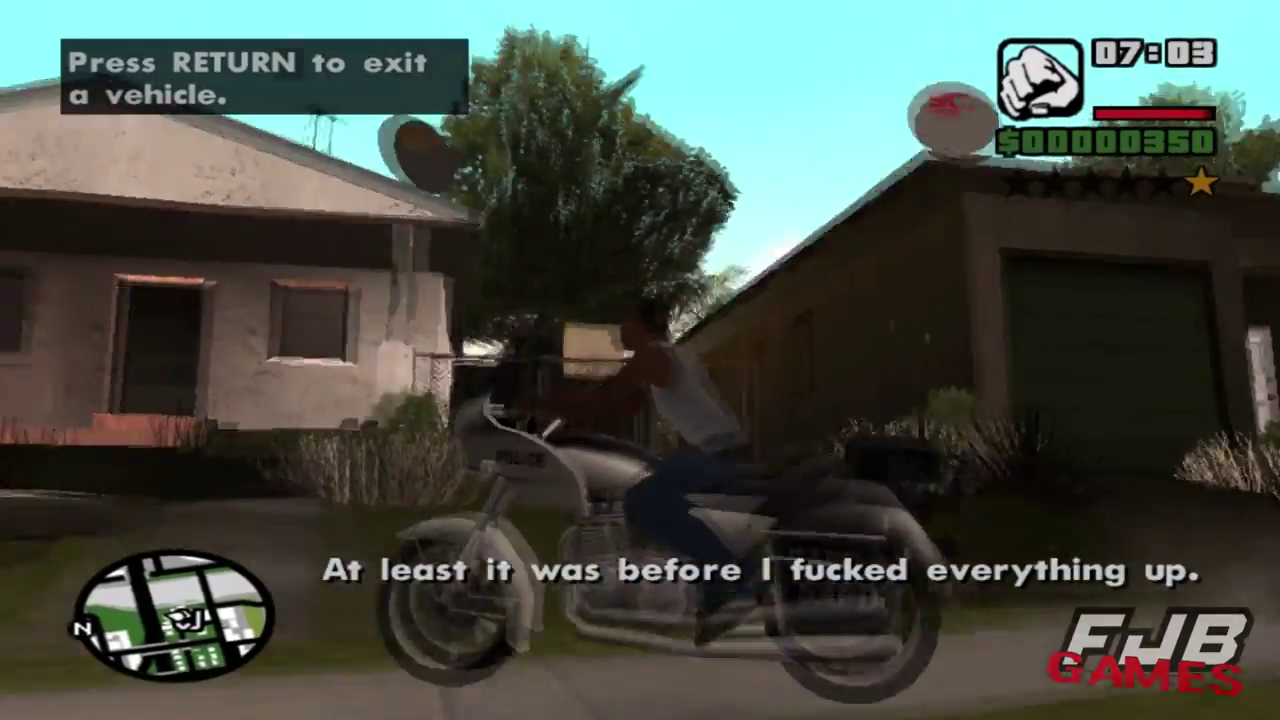
pyautogui.press('Return')
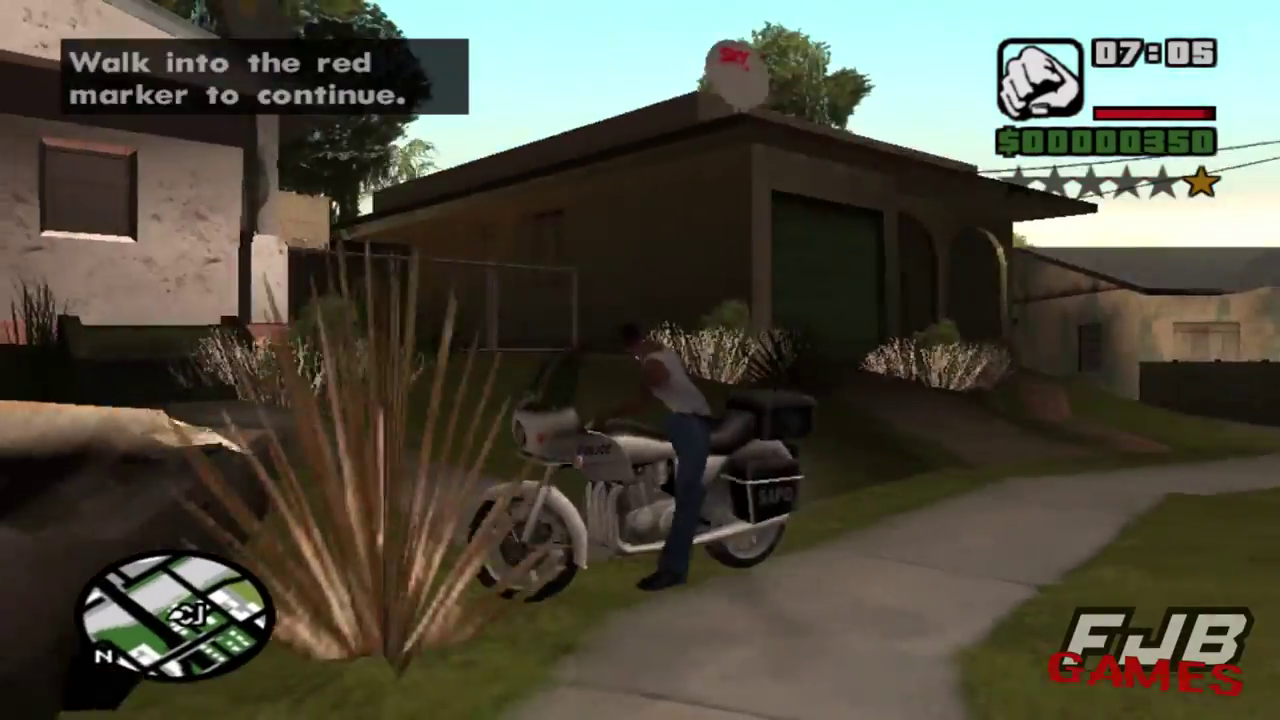
pyautogui.press('a')
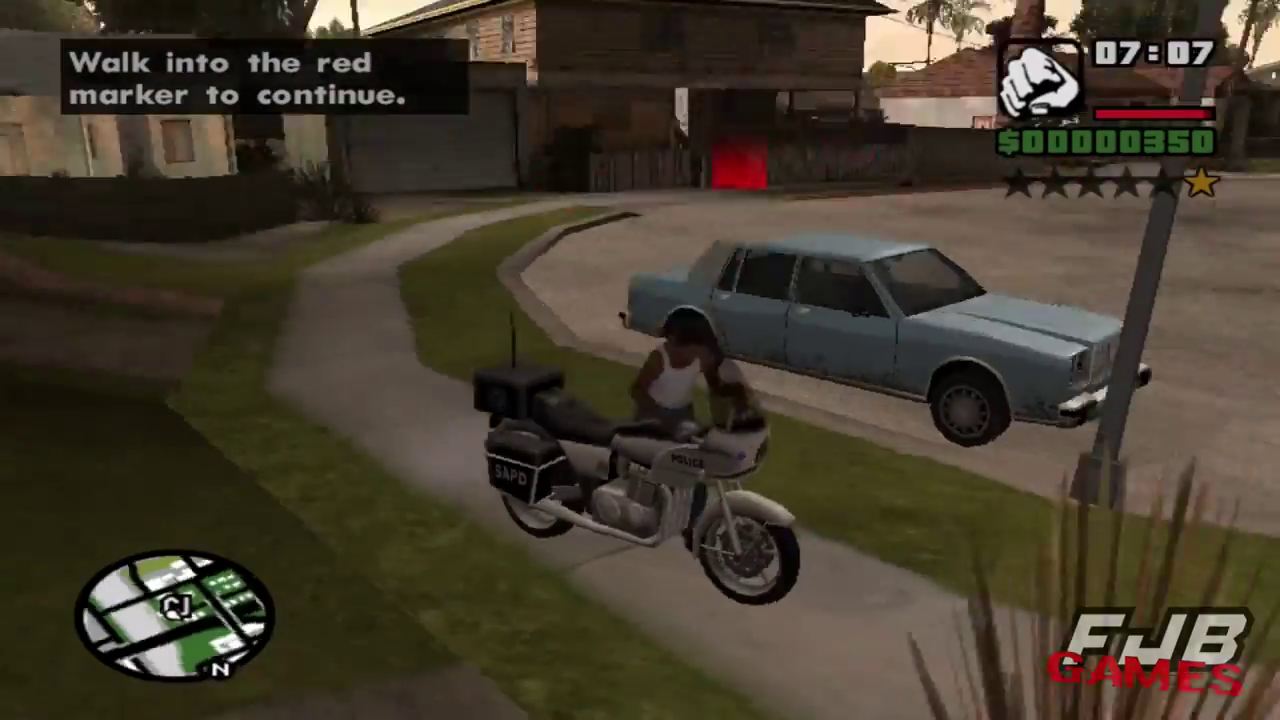
pyautogui.press('Return')
pyautogui.press('a')
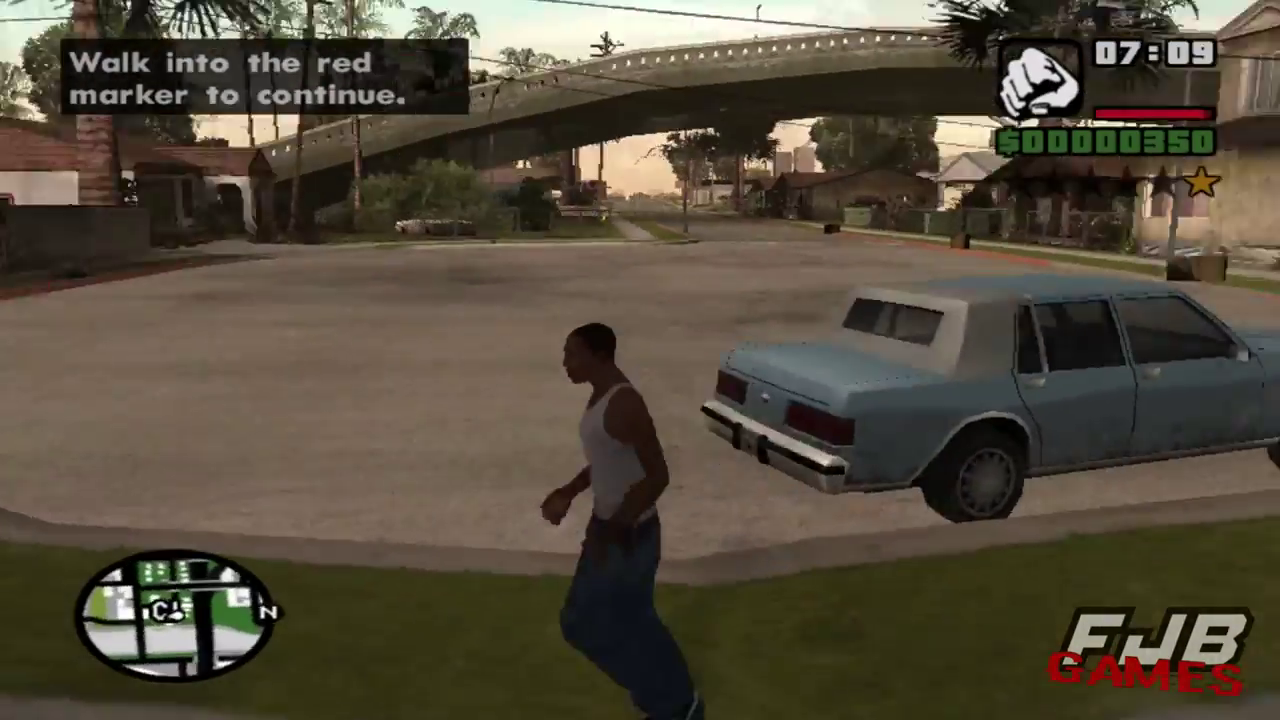
pyautogui.press('a')
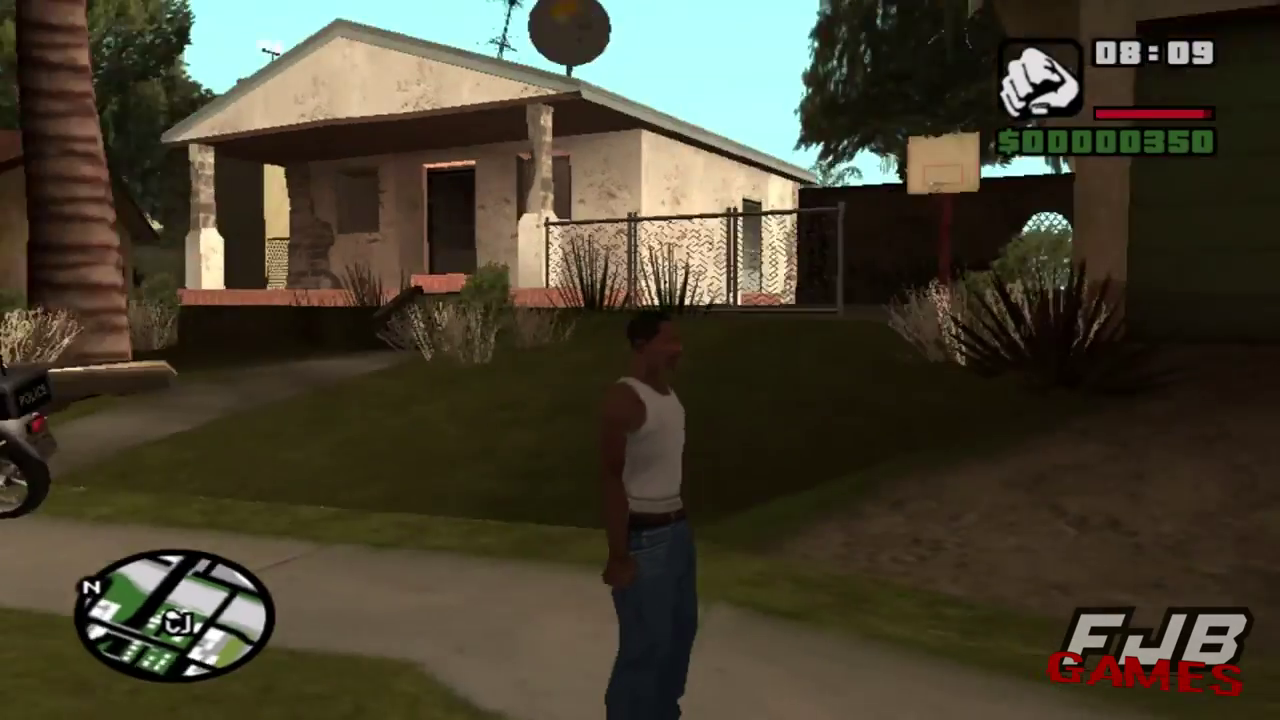
pyautogui.press('a')
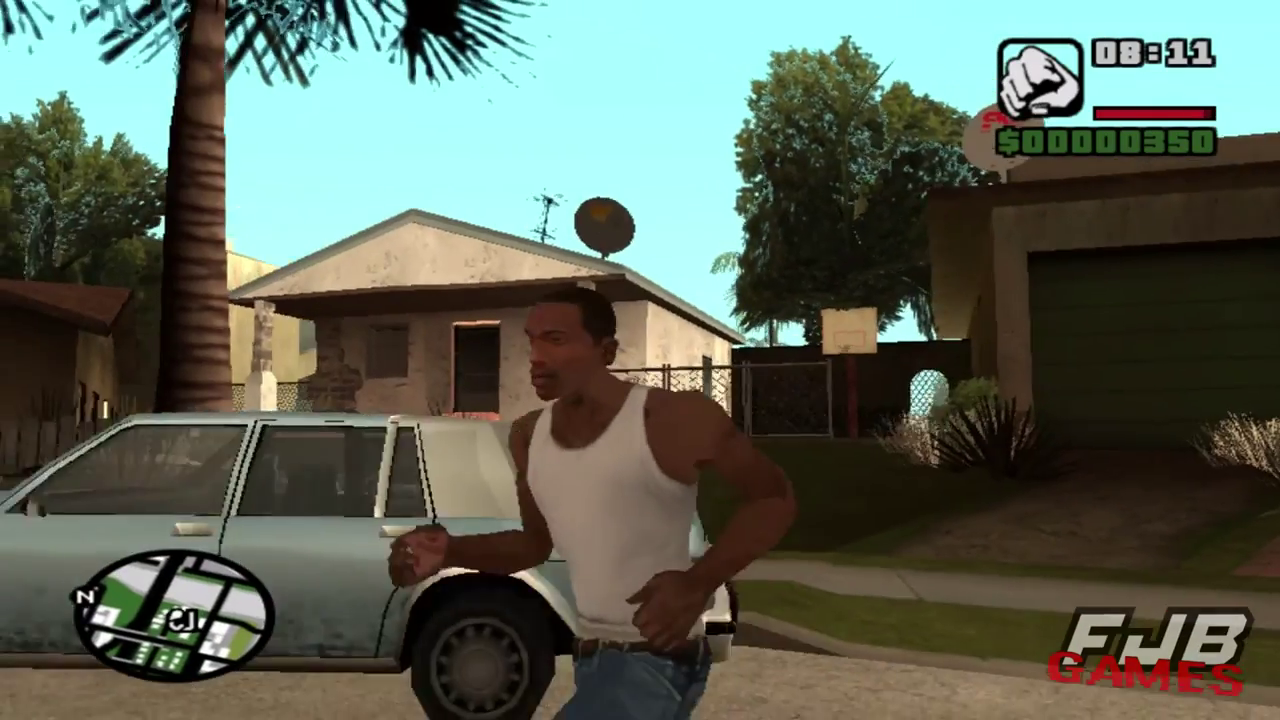
pyautogui.press('s')
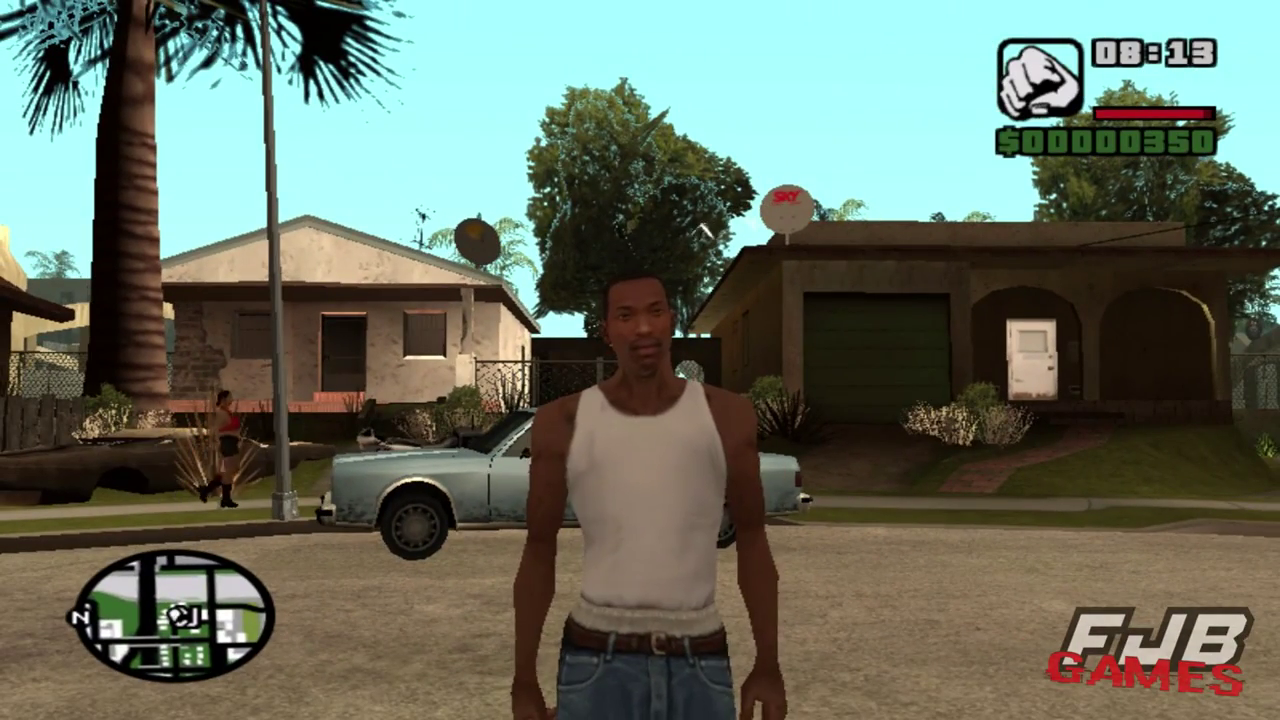